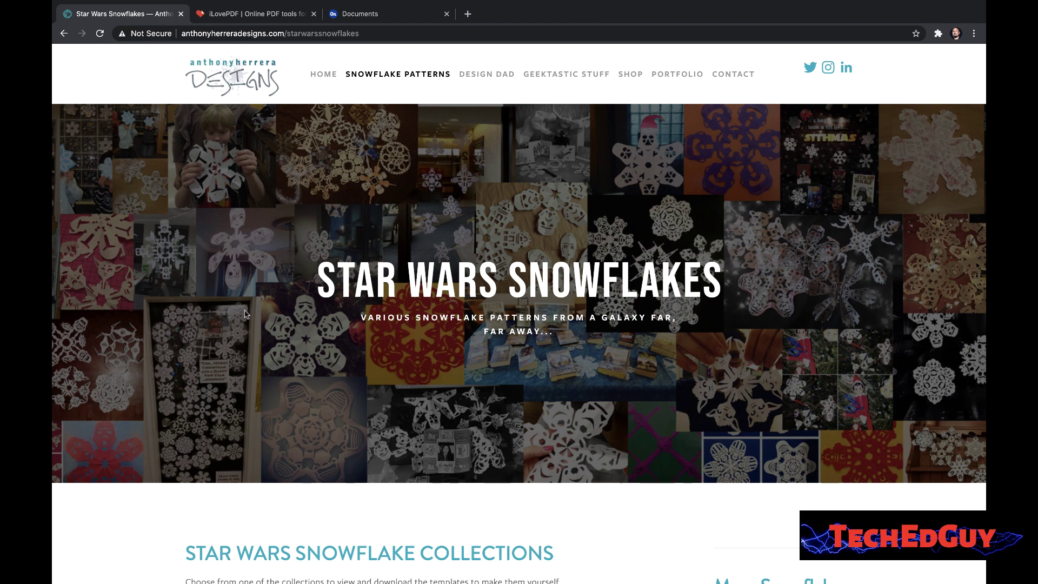
pyautogui.scroll(-9, 360, 327)
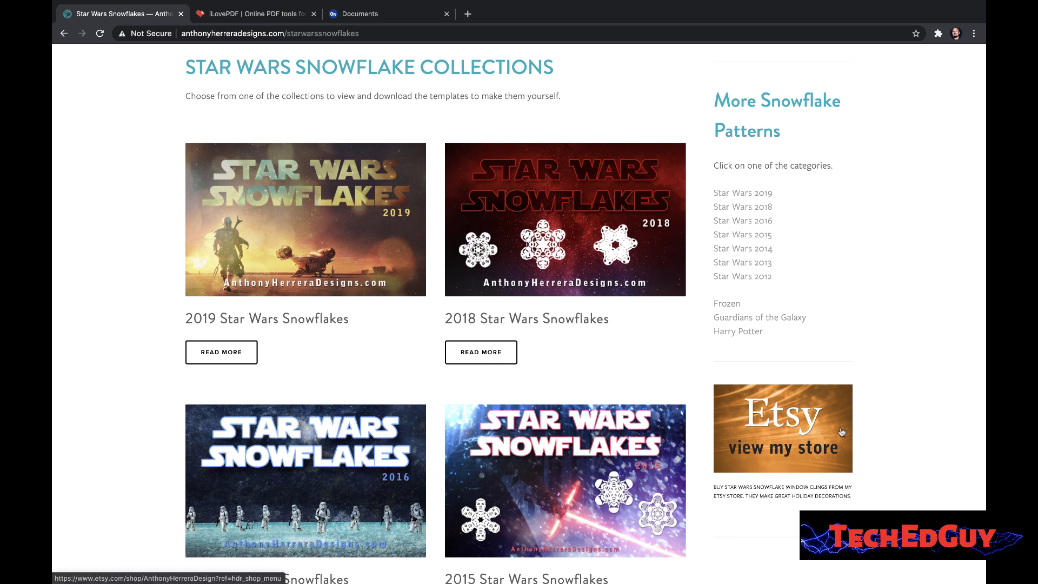
pyautogui.scroll(-6, 385, 367)
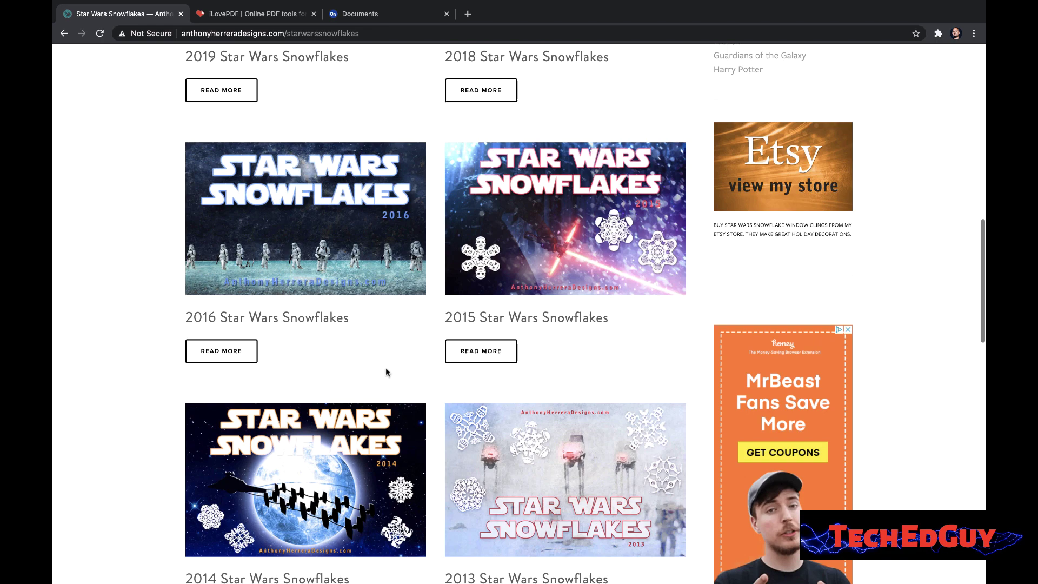
pyautogui.scroll(-3, 387, 372)
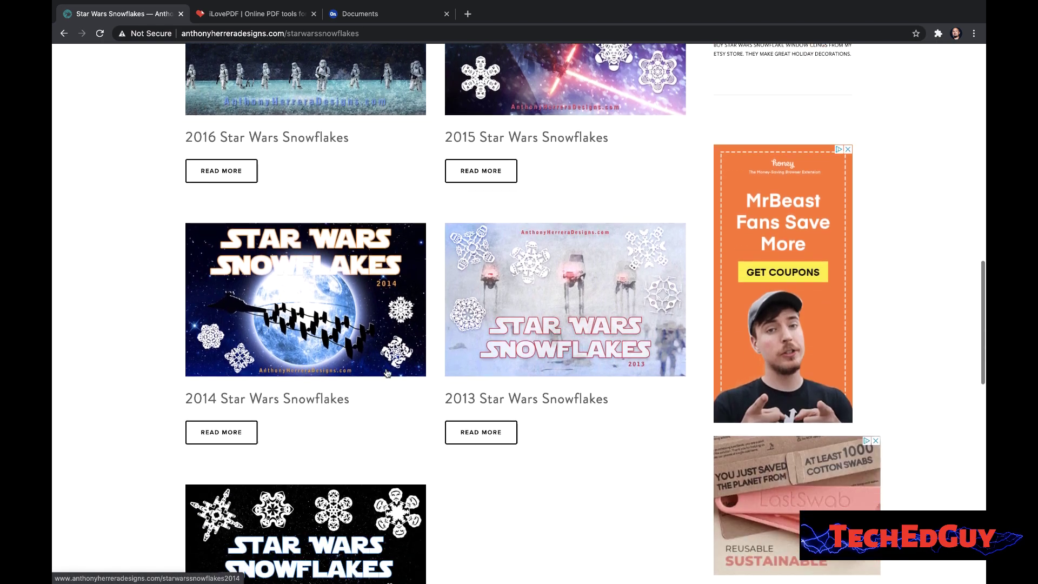
pyautogui.scroll(-3, 387, 372)
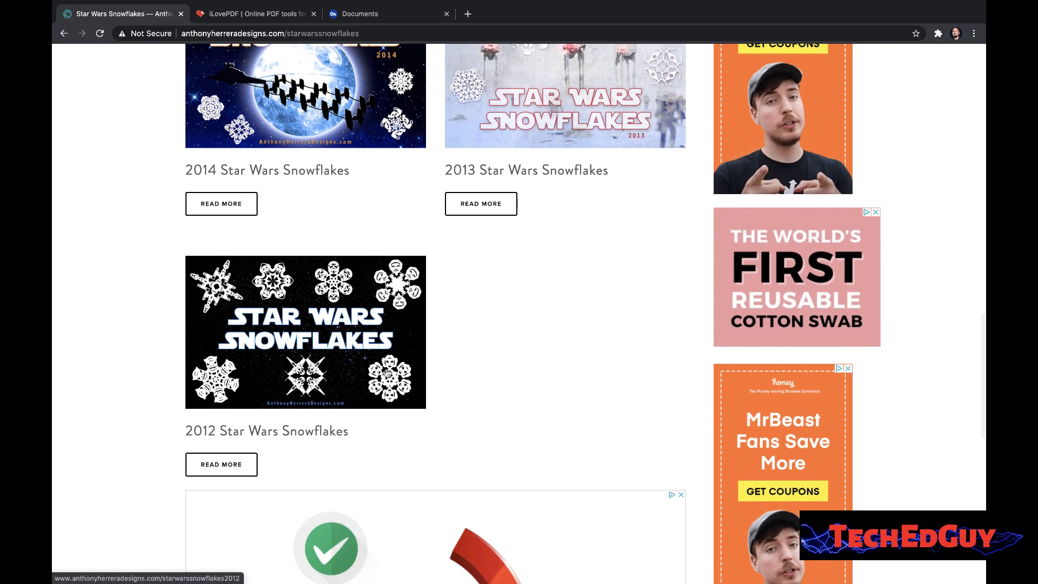
pyautogui.scroll(-4, 387, 372)
pyautogui.scroll(15, 387, 373)
pyautogui.scroll(-7, 387, 372)
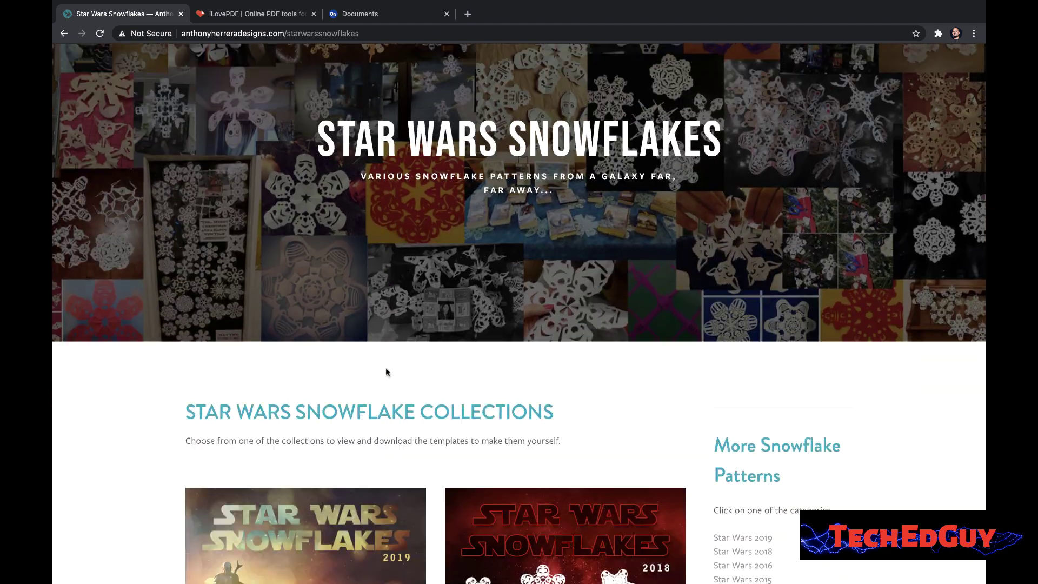
pyautogui.scroll(-1, 387, 372)
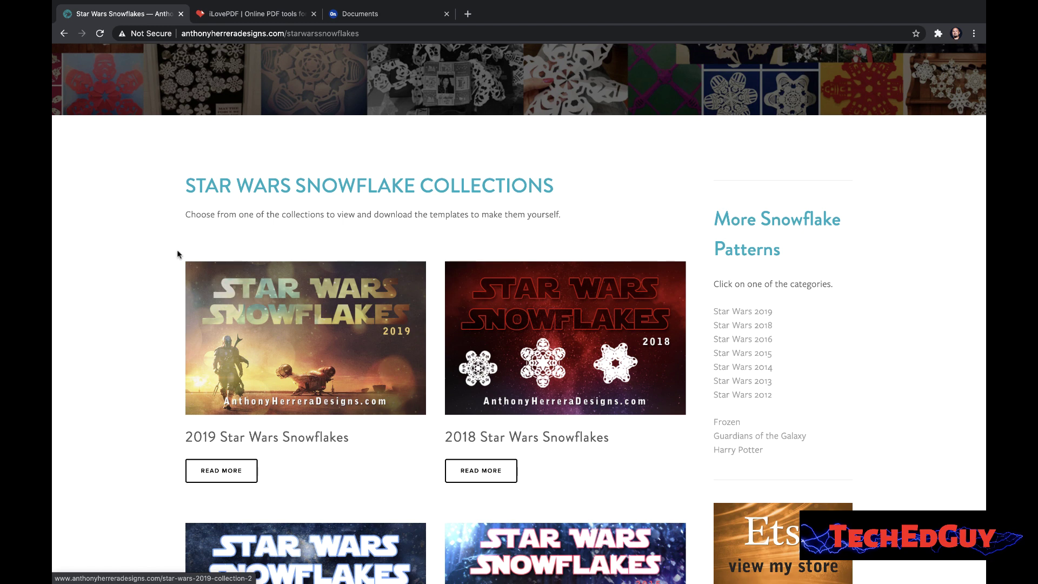
pyautogui.scroll(-5, 154, 250)
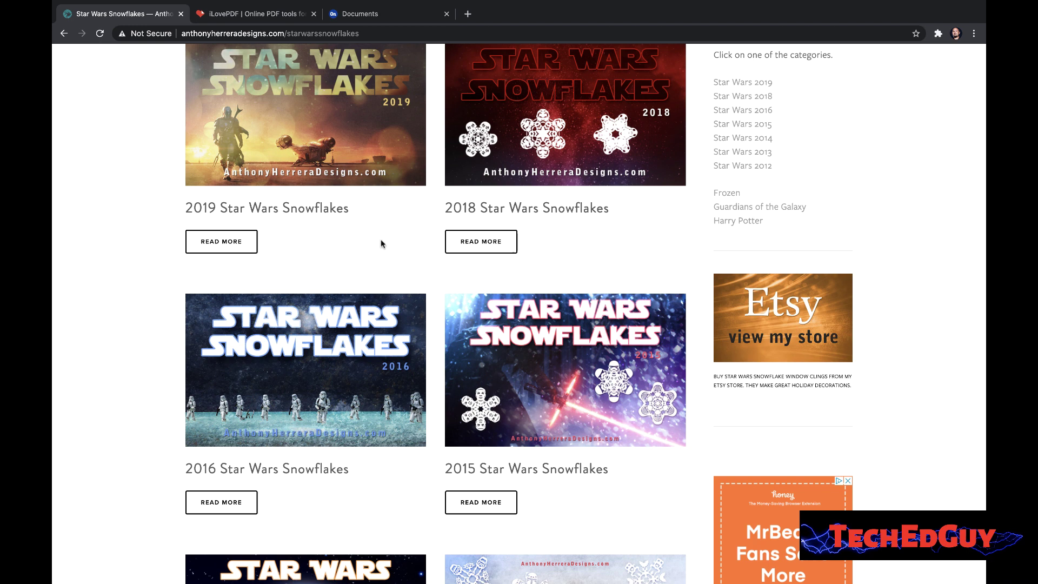
# - Open the Star Wars 2012 Collection and browse its snowflake pattern gallery
pyautogui.click(727, 166)
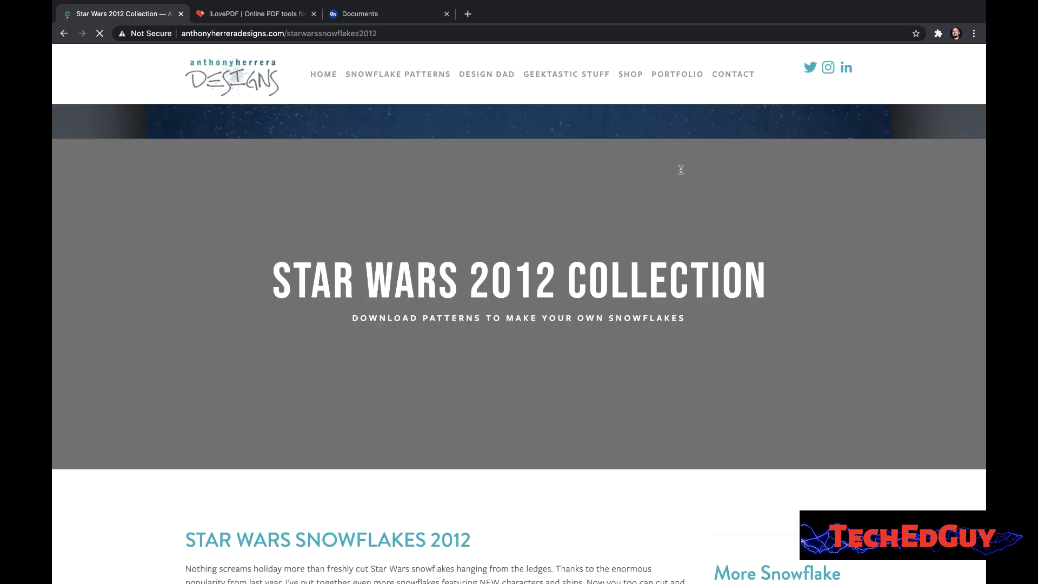
pyautogui.scroll(-12, 482, 352)
pyautogui.scroll(-8, 485, 357)
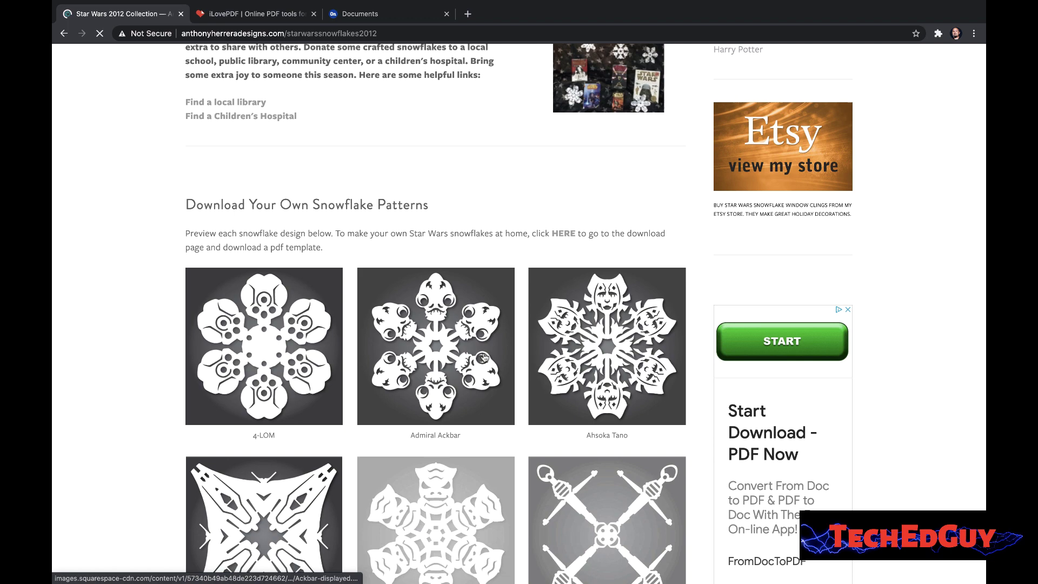
pyautogui.scroll(-5, 484, 357)
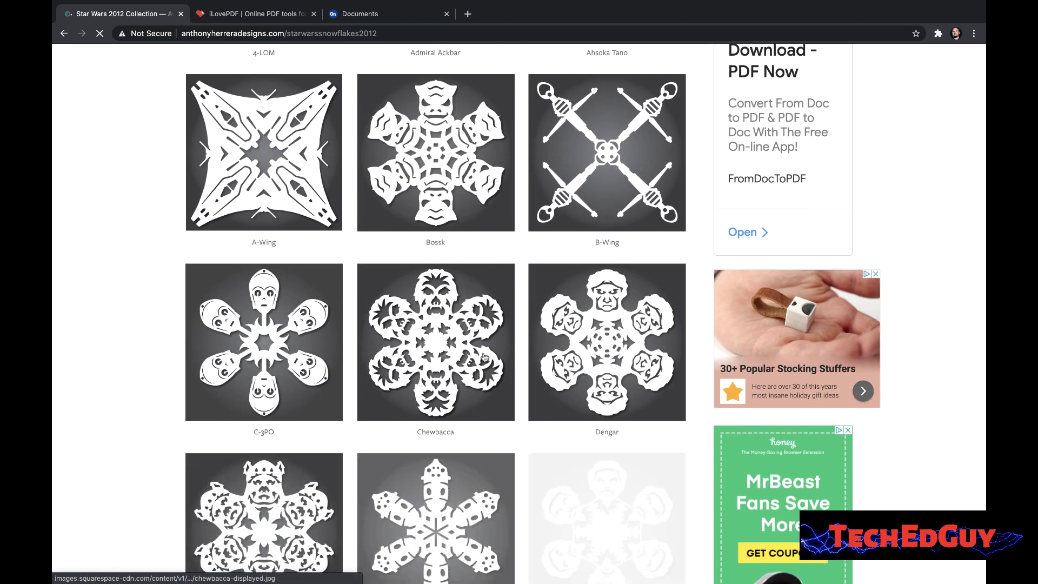
pyautogui.scroll(-6, 484, 356)
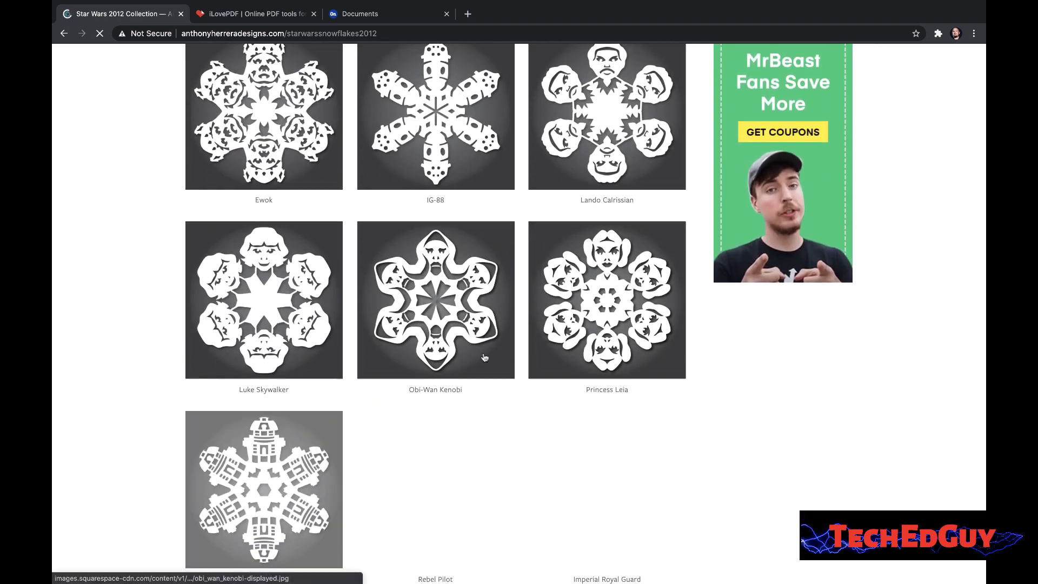
pyautogui.scroll(-2, 483, 356)
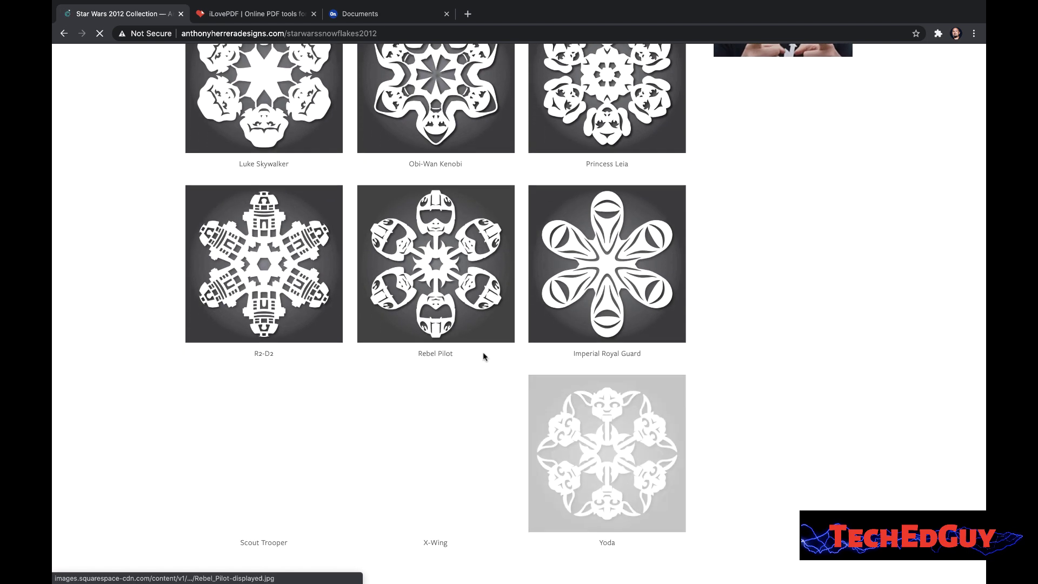
pyautogui.scroll(-2, 482, 354)
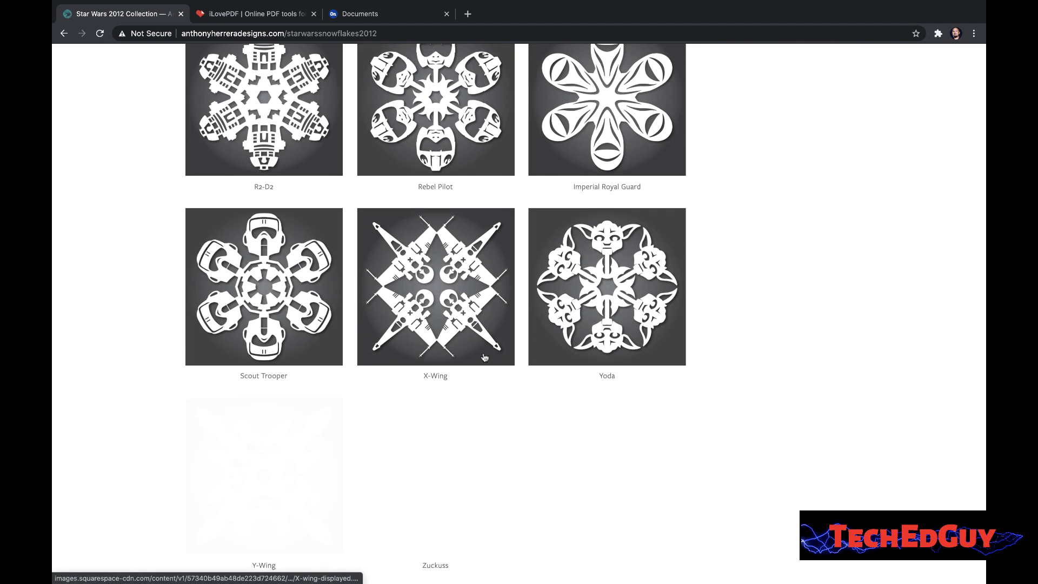
pyautogui.scroll(-2, 484, 356)
pyautogui.scroll(-1, 484, 357)
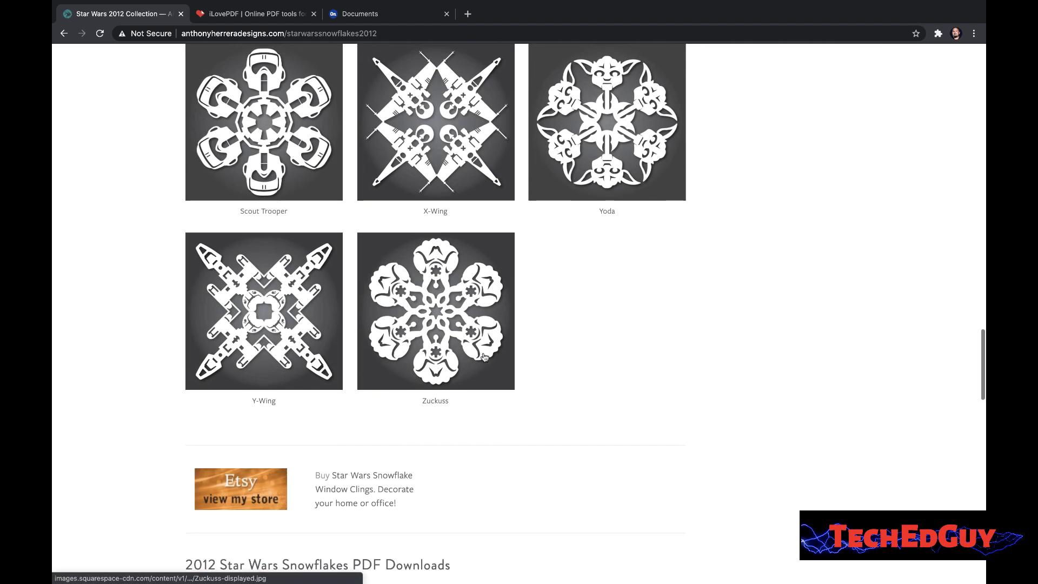
pyautogui.scroll(1, 484, 357)
pyautogui.scroll(4, 483, 357)
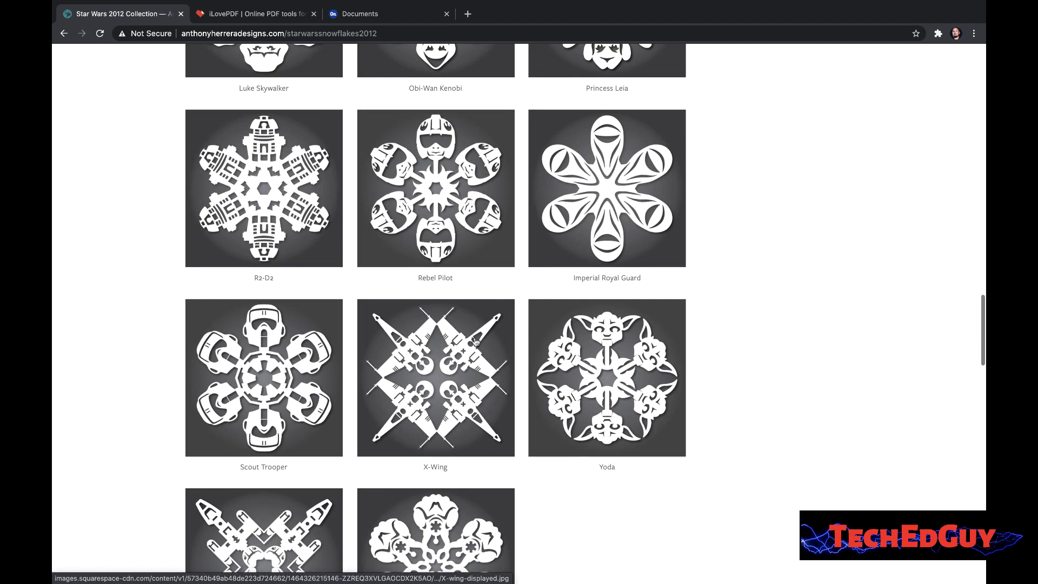
pyautogui.scroll(6, 397, 385)
pyautogui.scroll(8, 396, 385)
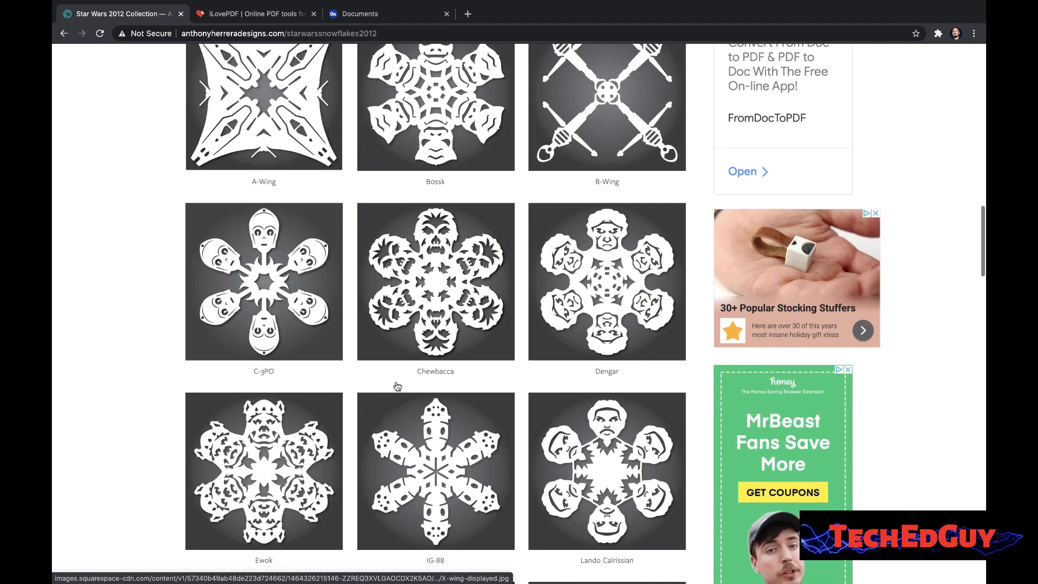
pyautogui.scroll(4, 396, 385)
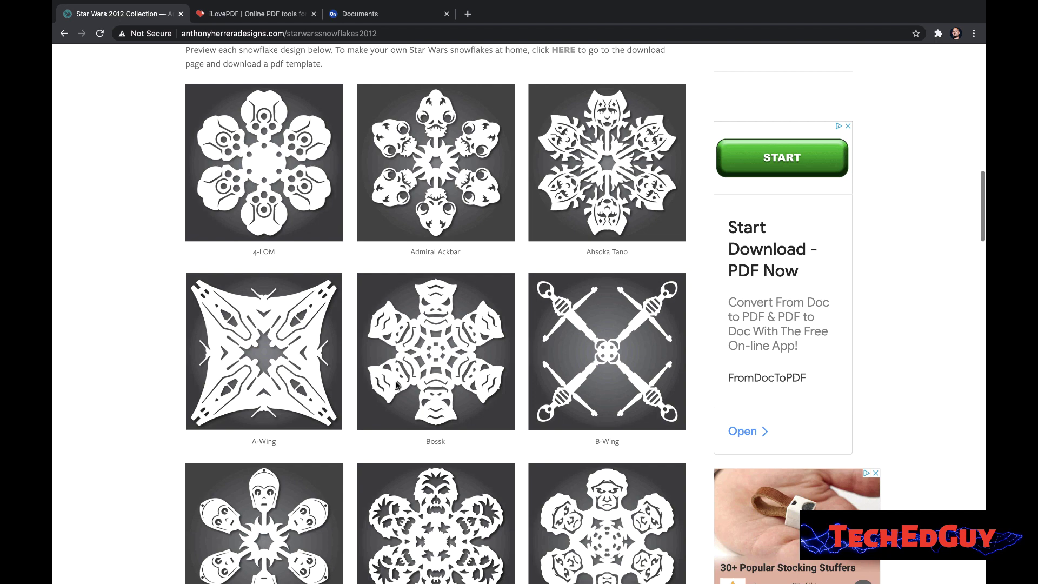
pyautogui.scroll(-3, 397, 385)
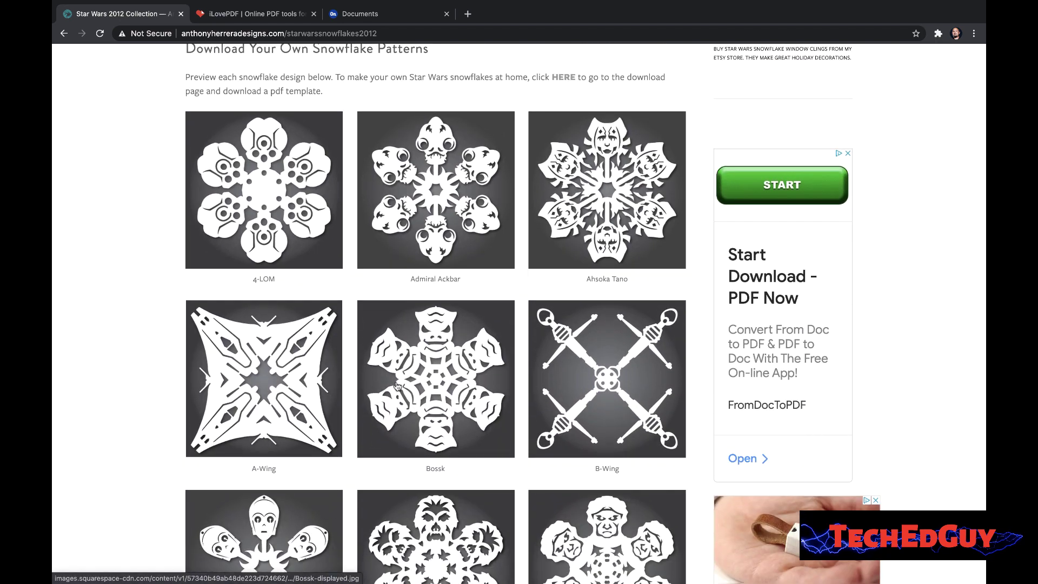
pyautogui.scroll(-6, 396, 385)
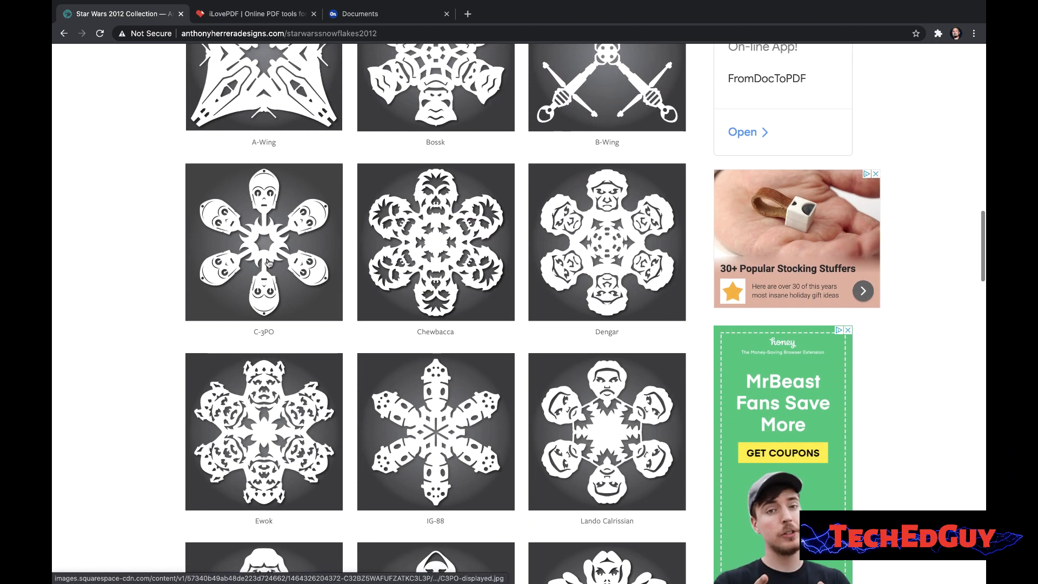
# - Enlarge the C-3PO snowflake preview, then close the lightbox
pyautogui.click(269, 264)
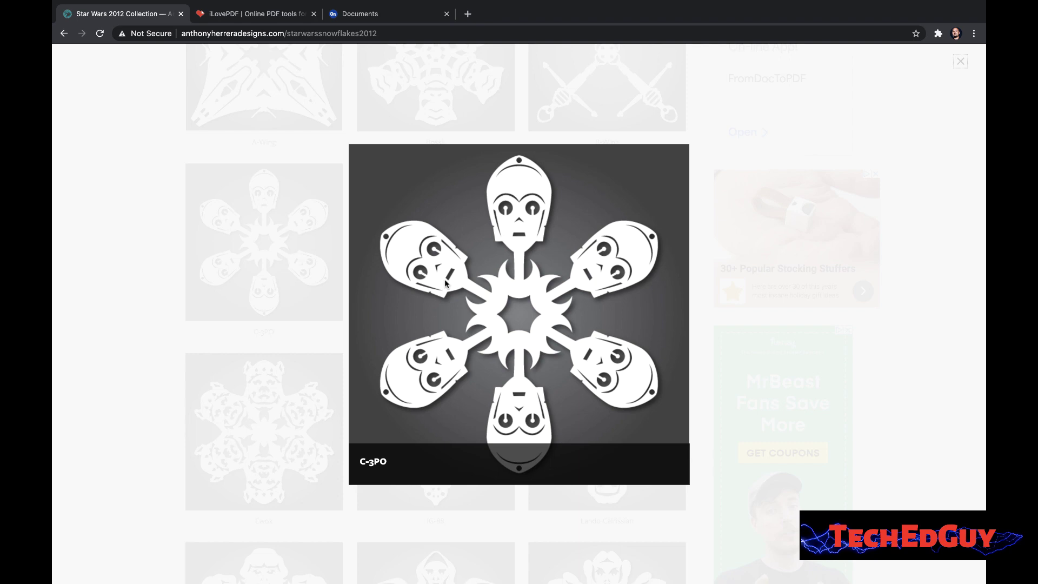
pyautogui.click(961, 63)
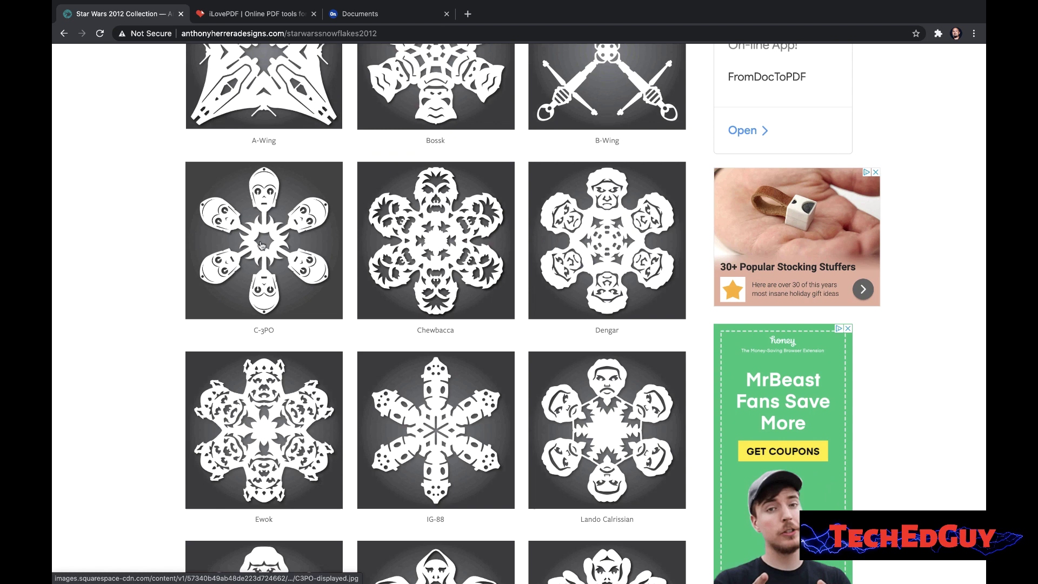
pyautogui.scroll(-10, 167, 170)
# - Open the C-3PO pattern PDF and save snowflake-C3PO.pdf to Downloads
pyautogui.click(216, 122)
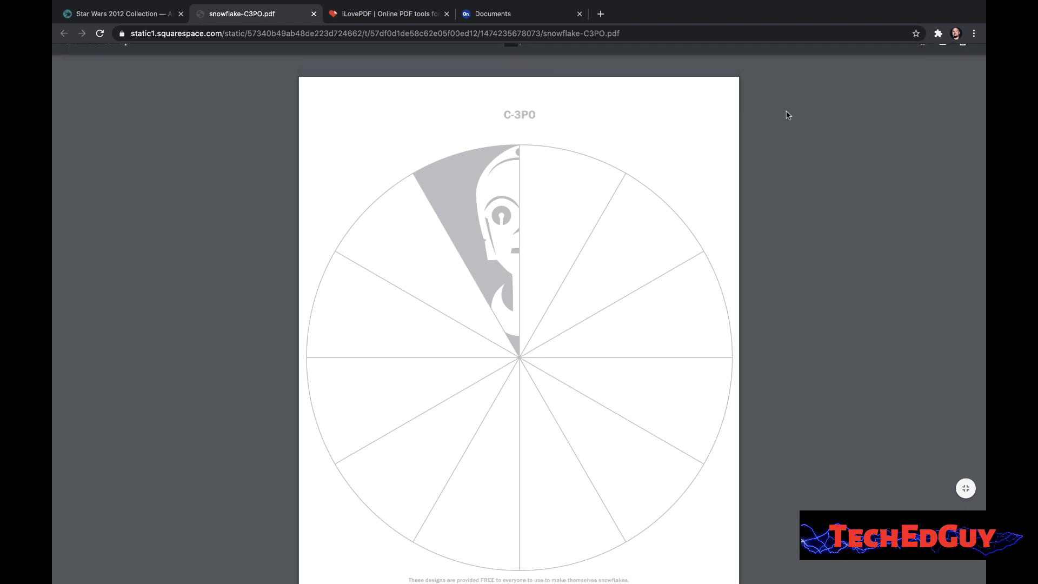
pyautogui.click(942, 57)
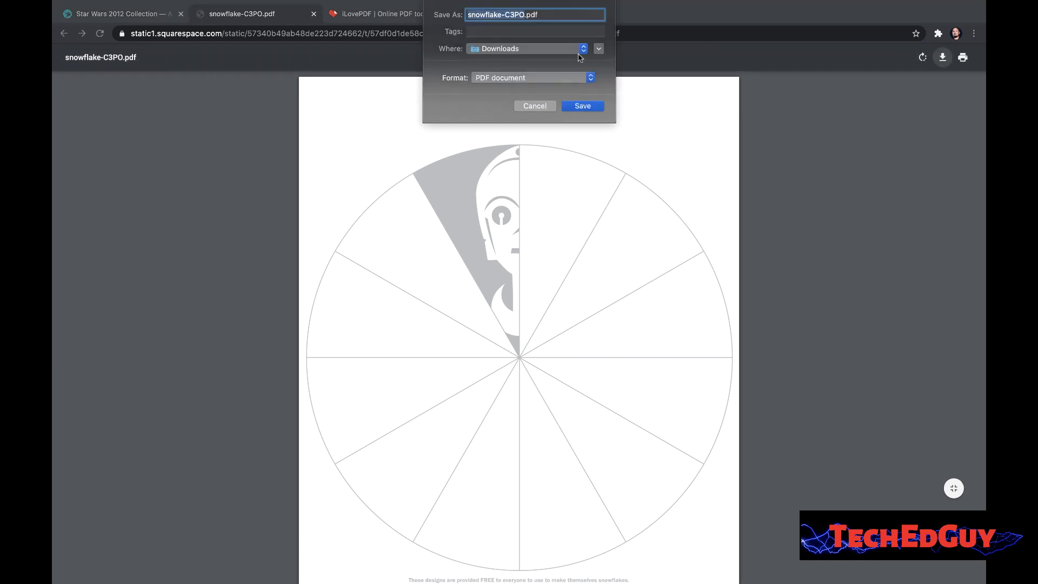
pyautogui.click(583, 106)
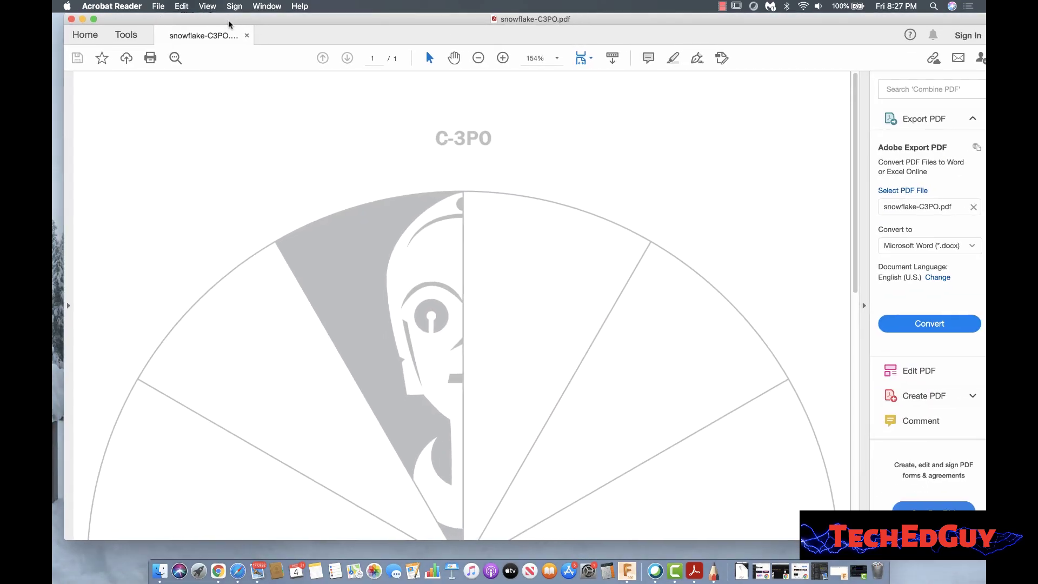
# - Maximize Acrobat, view the C-3PO page at 100% zoom, then close the document and Acrobat
pyautogui.click(93, 19)
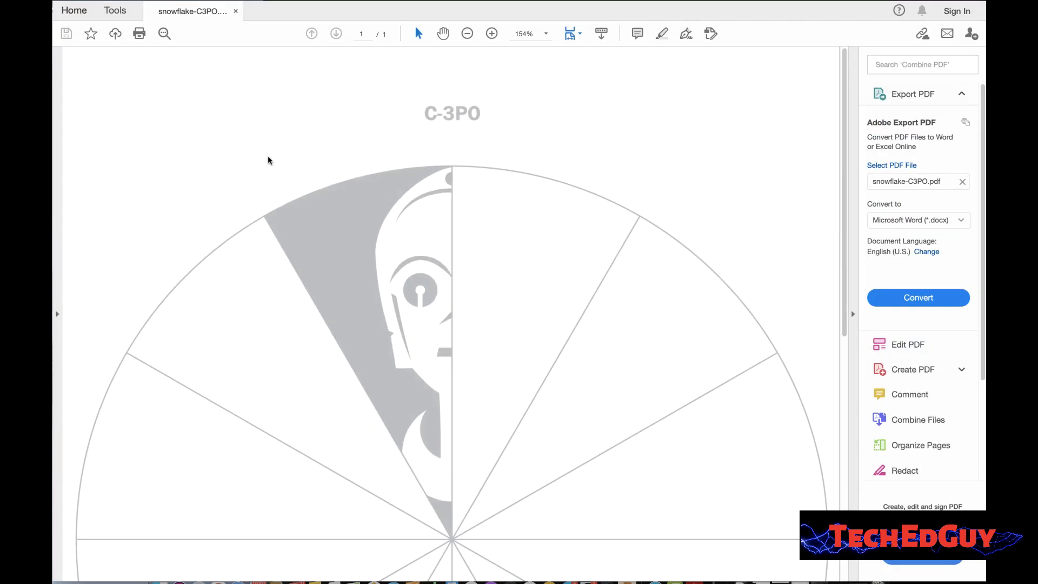
pyautogui.click(546, 33)
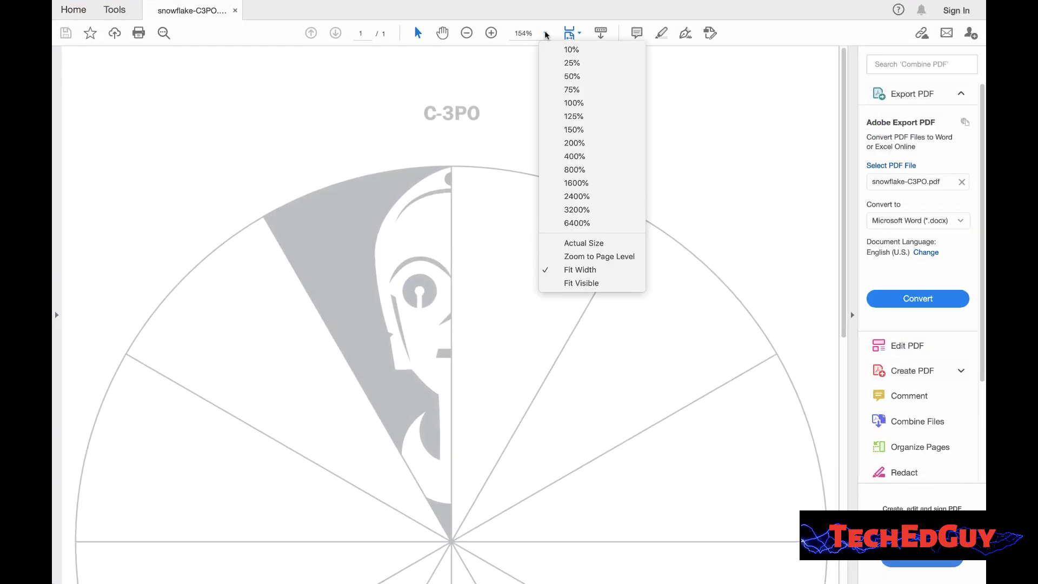
pyautogui.click(563, 105)
pyautogui.scroll(-3, 462, 247)
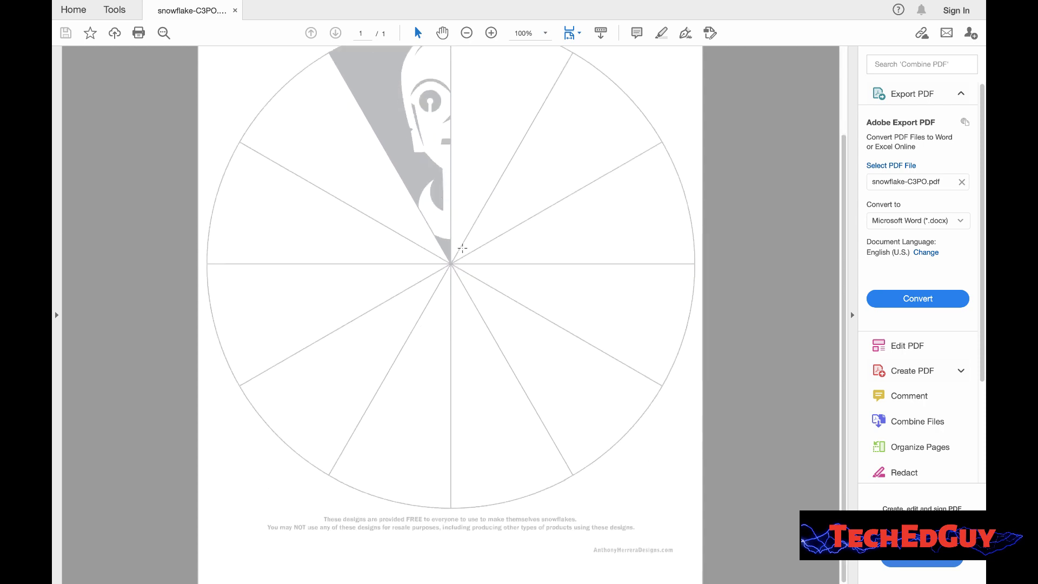
pyautogui.scroll(3, 463, 248)
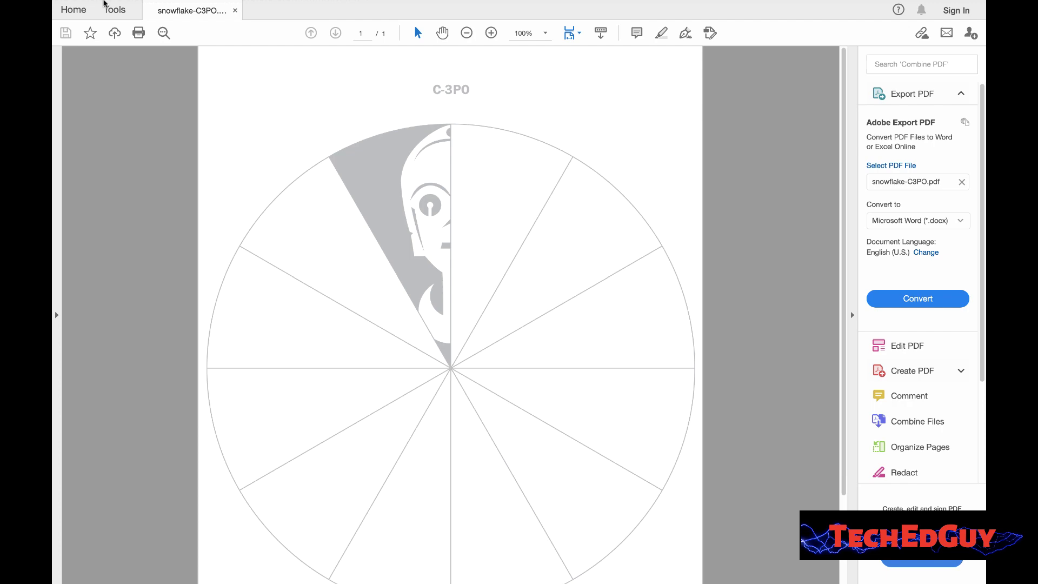
pyautogui.click(59, 20)
pyautogui.click(59, 19)
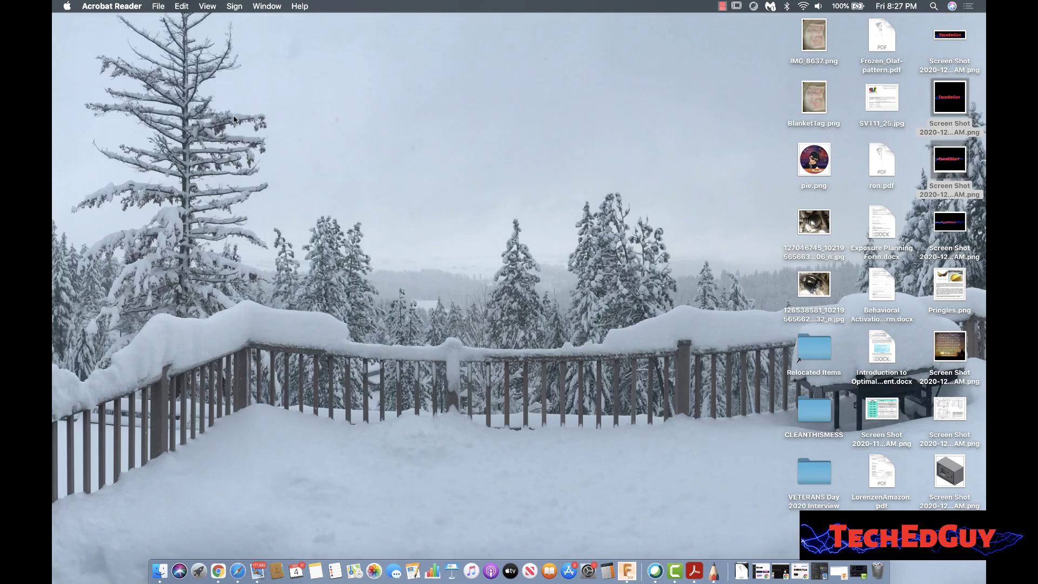
# - Return to Chrome, close the snowflake-C3PO.pdf tab, and scroll back to the page top
pyautogui.click(218, 570)
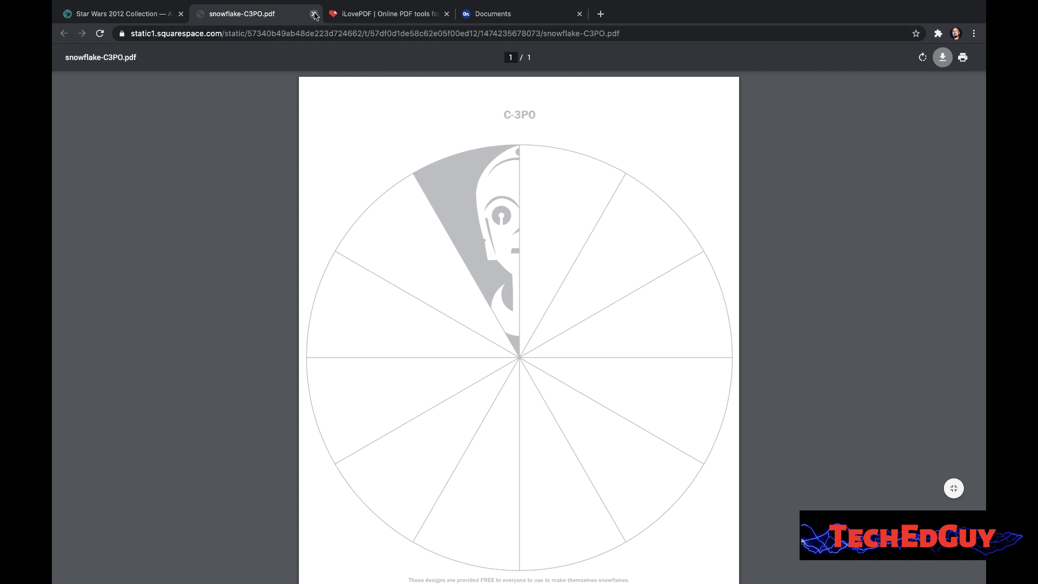
pyautogui.click(314, 13)
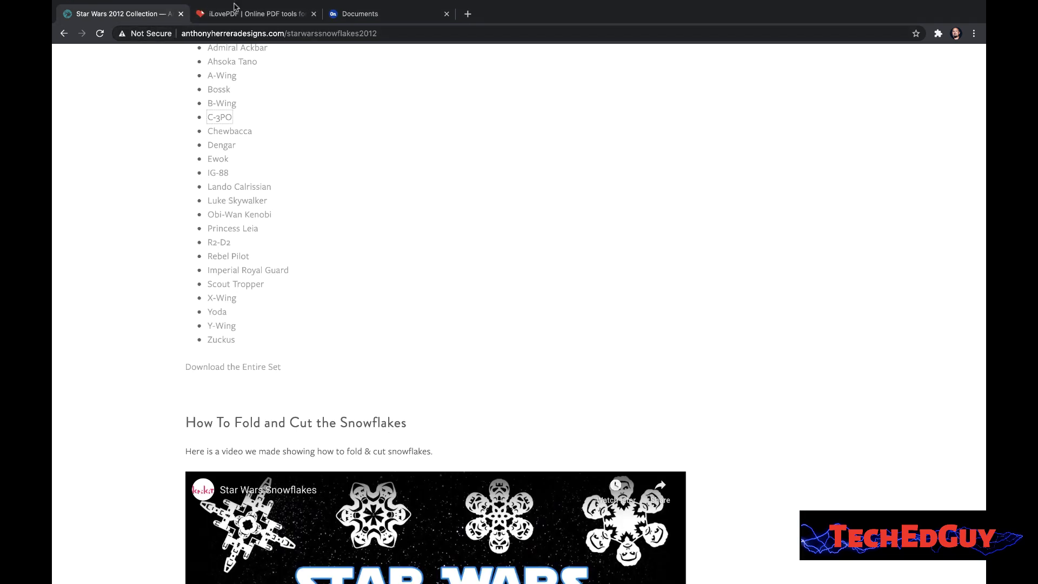
pyautogui.scroll(20, 212, 122)
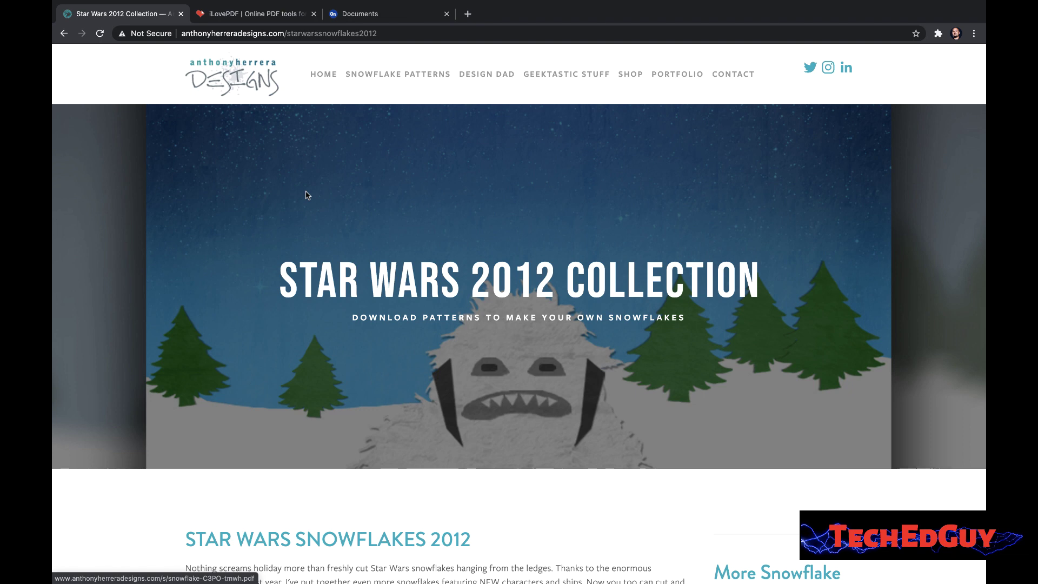
# - Upload snowflake-C3PO.pdf from Downloads to iLovePDF's PDF to JPG converter
pyautogui.moveTo(238, 3)
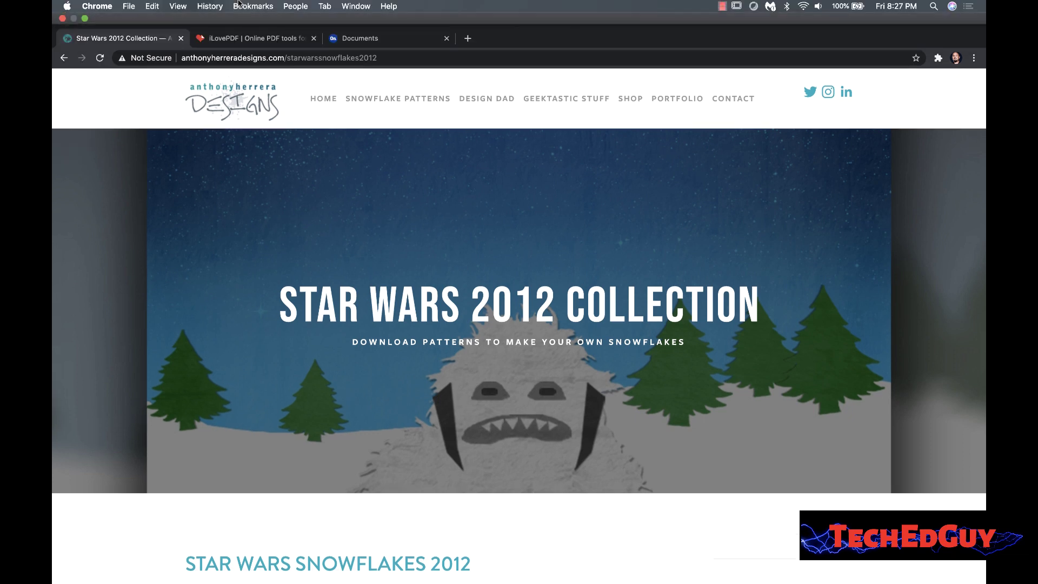
pyautogui.click(254, 38)
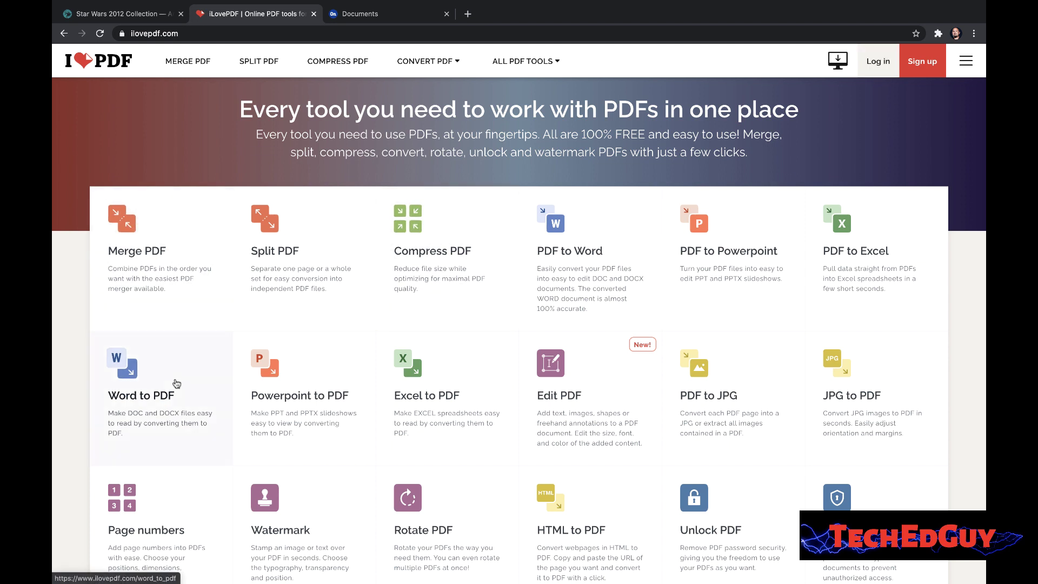
pyautogui.click(697, 367)
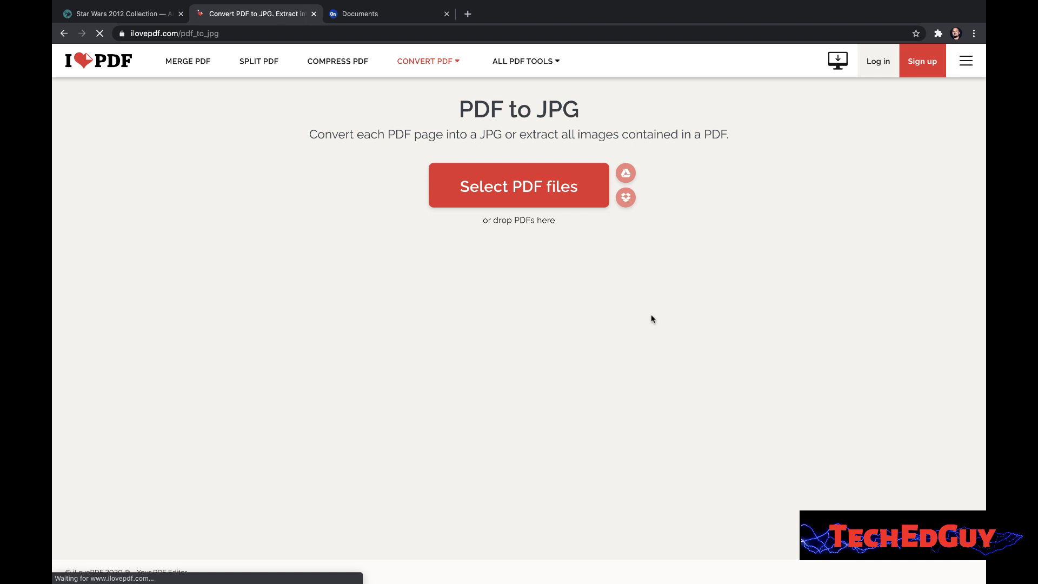
pyautogui.click(521, 197)
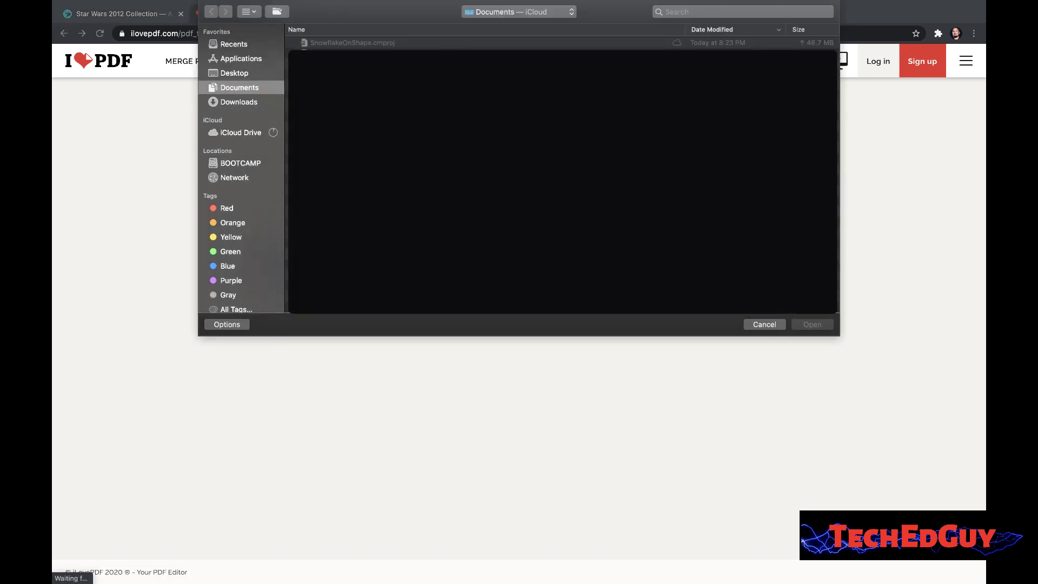
pyautogui.click(235, 101)
pyautogui.click(317, 44)
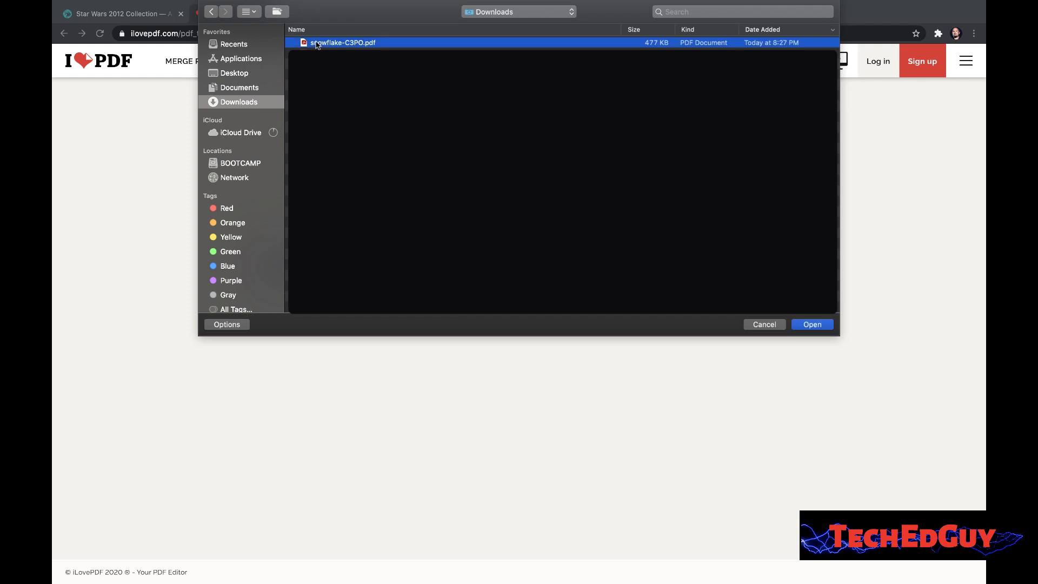
pyautogui.click(827, 325)
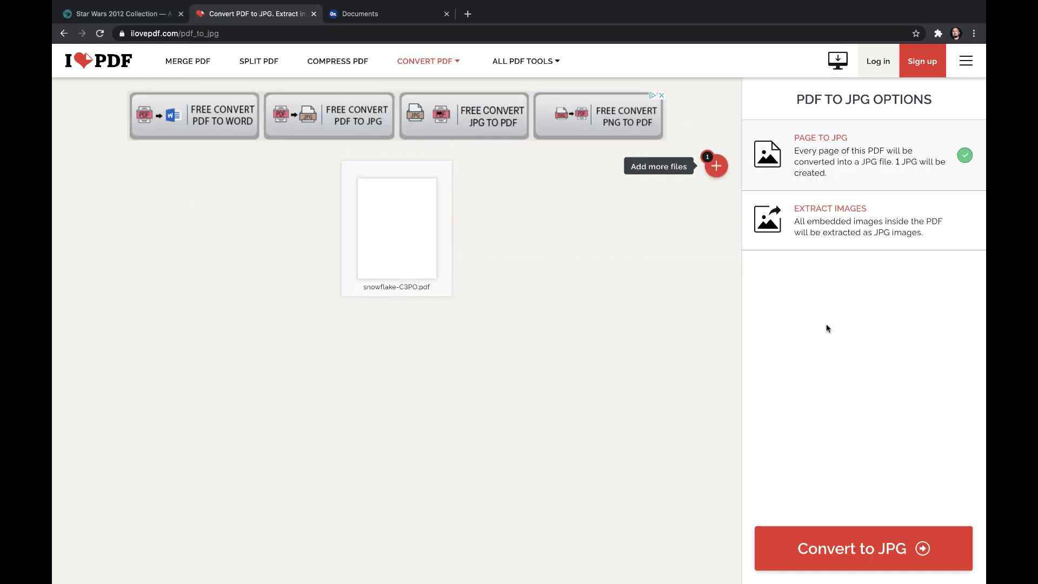
# - Convert the PDF to JPG, download the image, and return to Onshape
pyautogui.moveTo(409, 207)
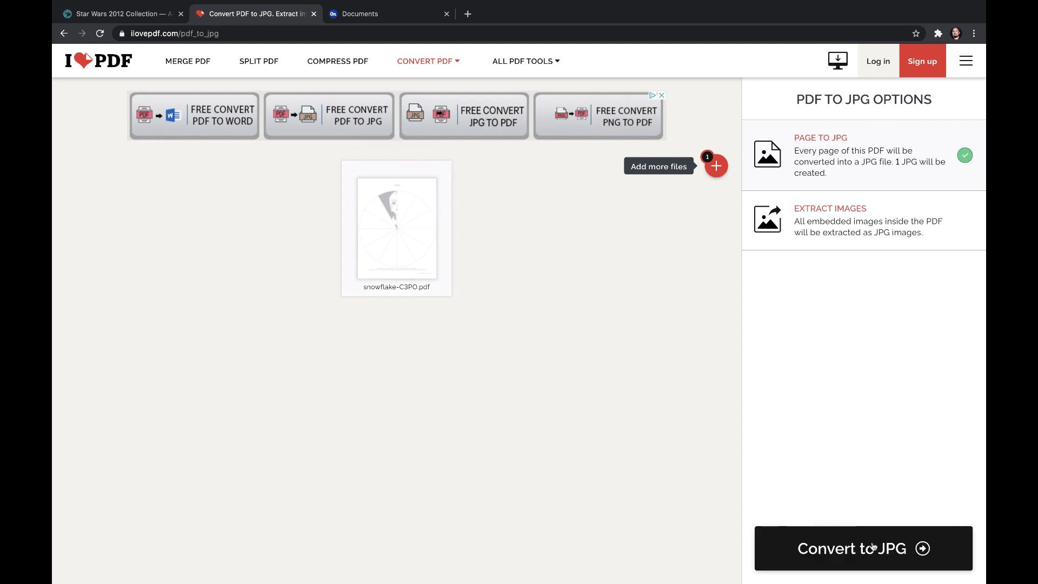
pyautogui.click(889, 547)
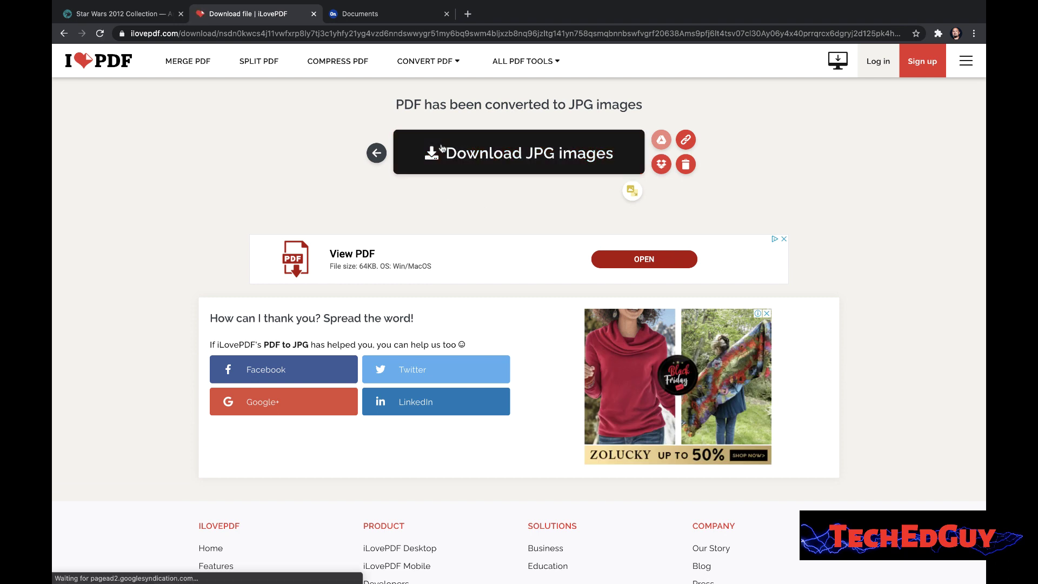
pyautogui.click(446, 154)
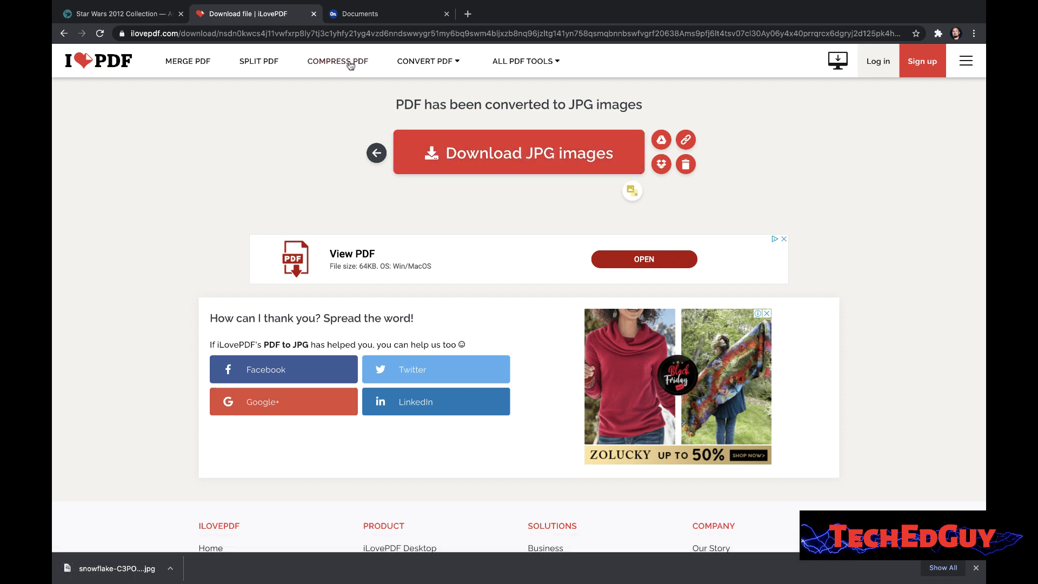
pyautogui.click(362, 17)
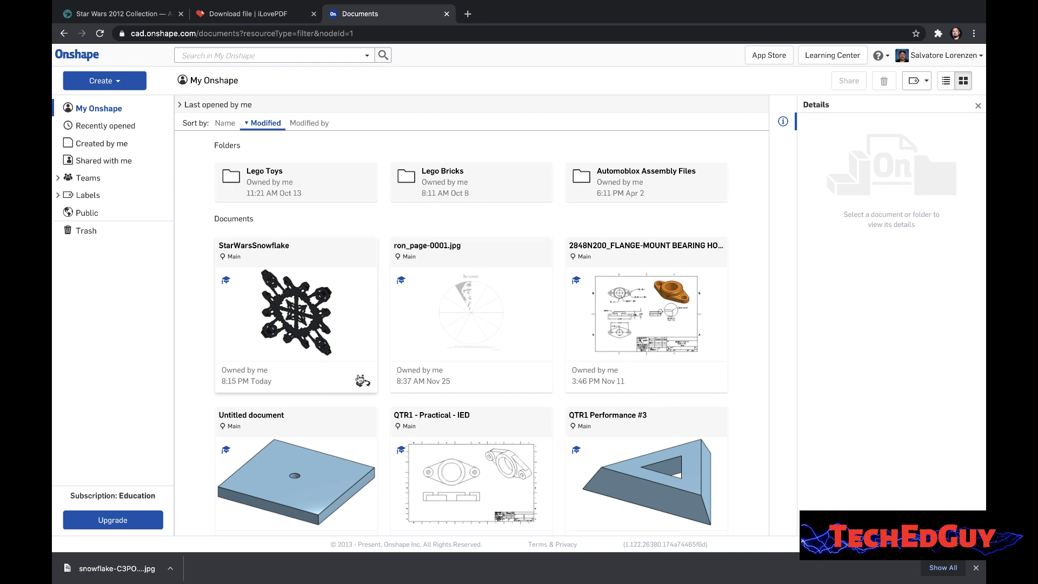
# - Import snowflake-C3PO_page-0001.jpg from Downloads into Onshape and dismiss the upload notice
pyautogui.scroll(-3, 325, 303)
pyautogui.scroll(3, 541, 324)
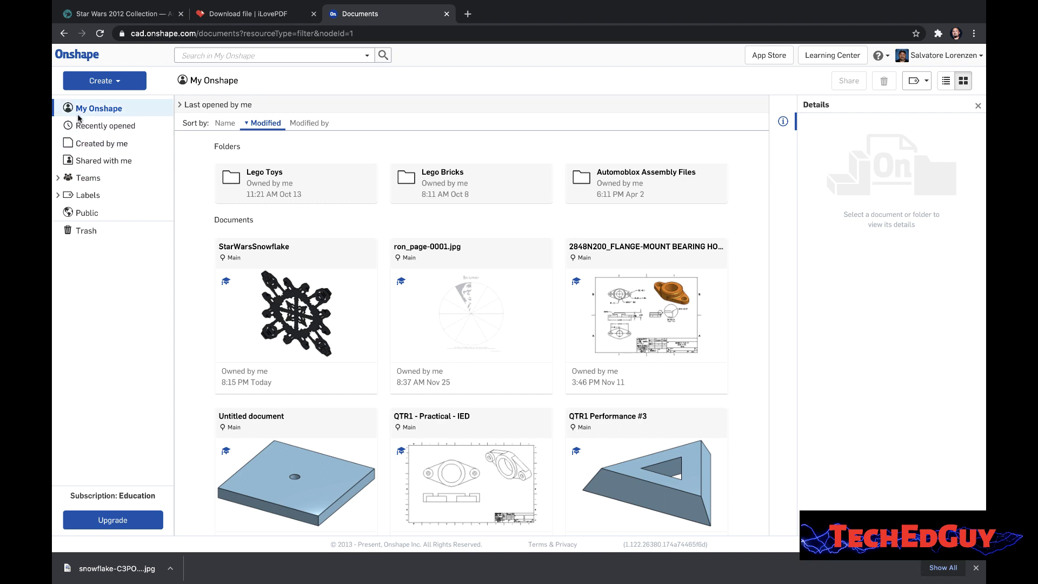
pyautogui.click(99, 84)
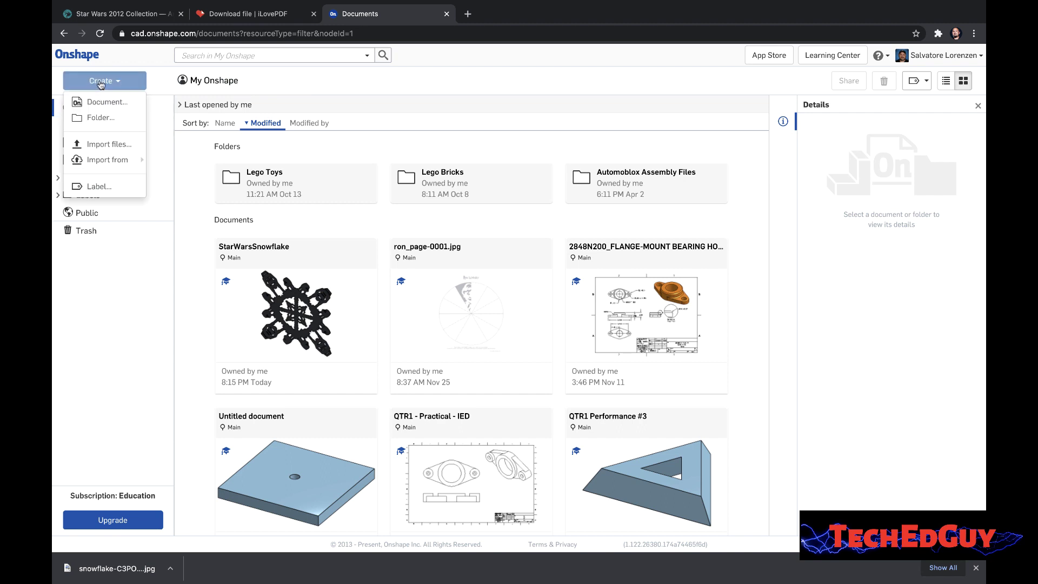
pyautogui.click(102, 146)
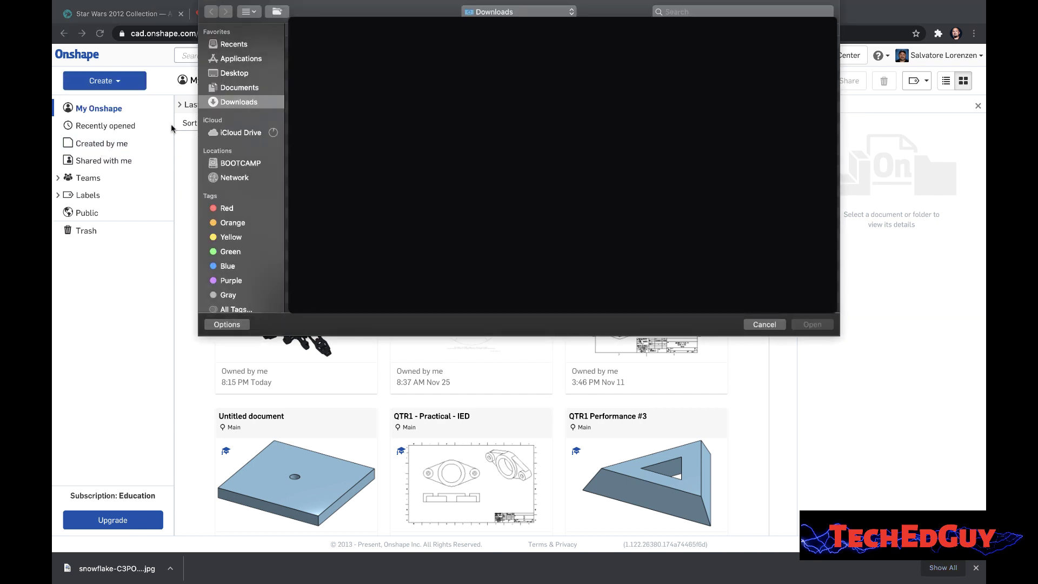
pyautogui.click(325, 43)
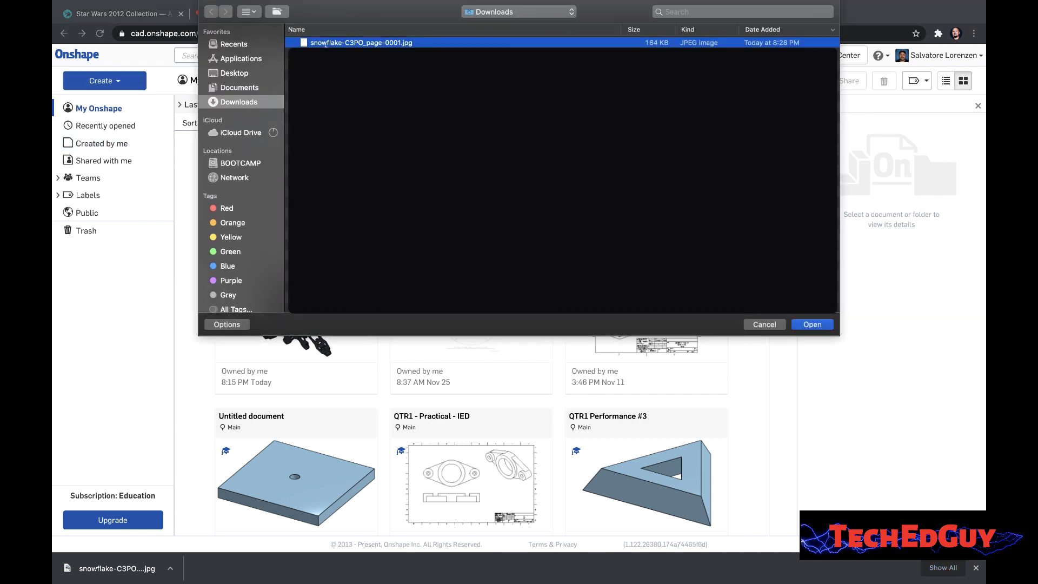
pyautogui.click(813, 324)
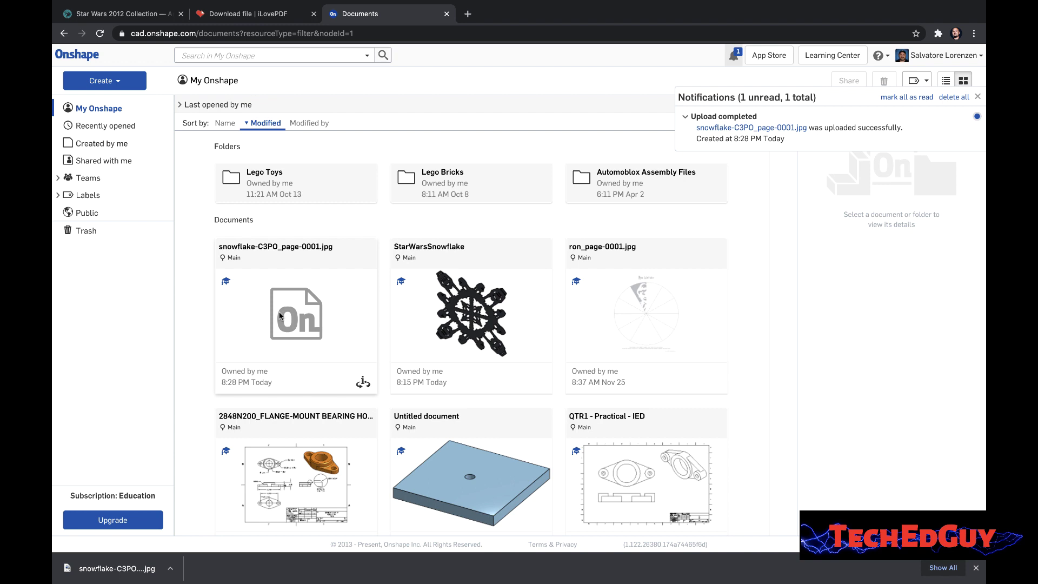
pyautogui.click(978, 98)
# - Create a new Onshape document named C3PO
pyautogui.click(93, 81)
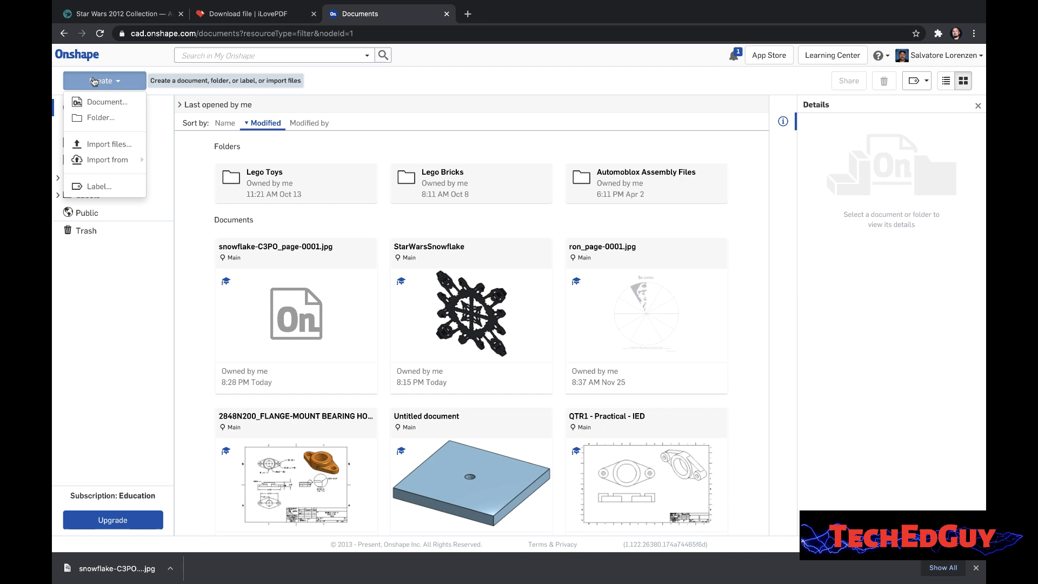
pyautogui.click(101, 102)
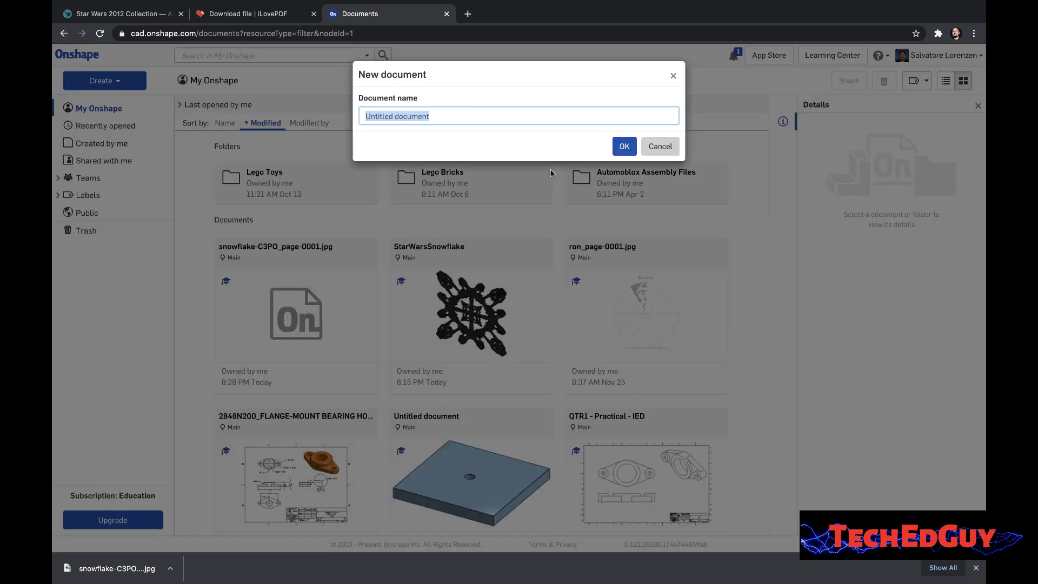
pyautogui.write('C3PO')
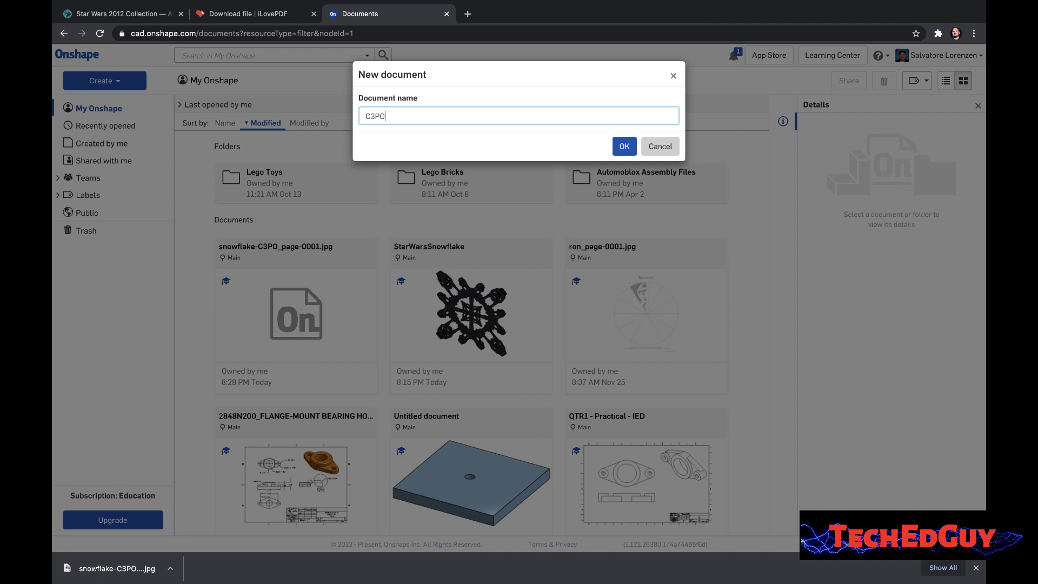
pyautogui.click(624, 146)
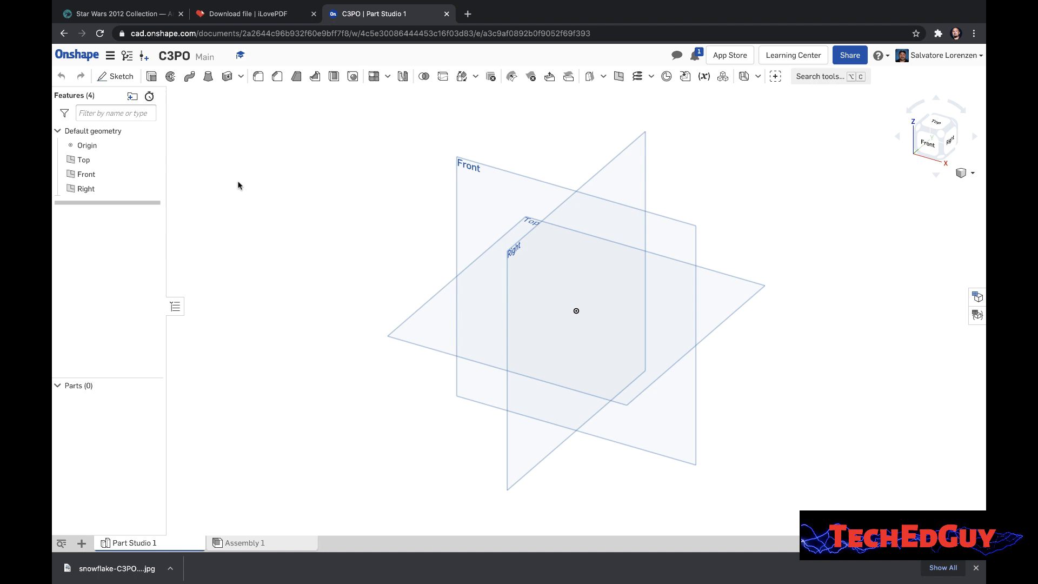
# - Create Sketch 1 on the Top plane viewed from above, then reopen it for editing
pyautogui.click(432, 312)
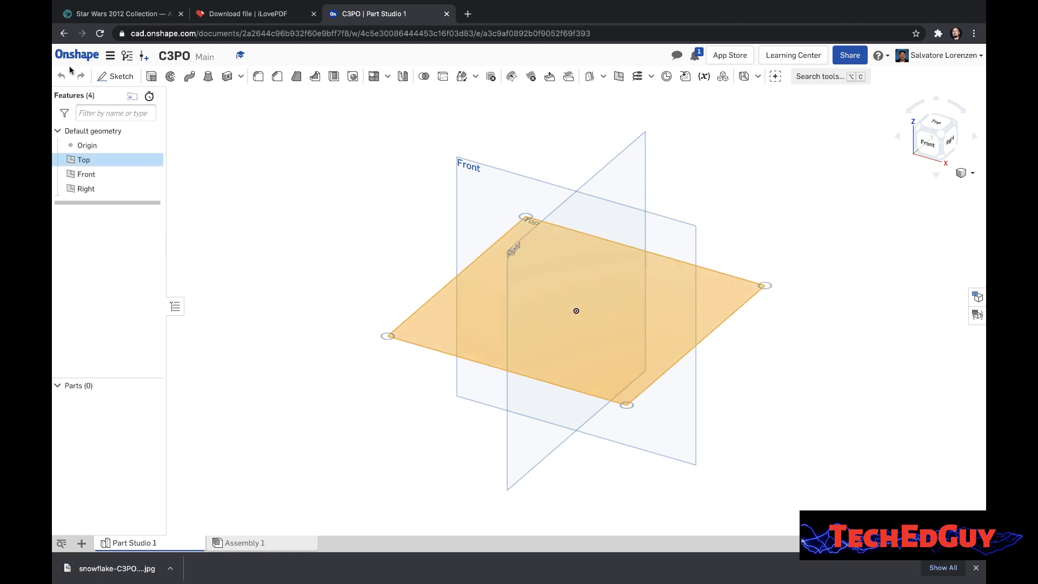
pyautogui.click(114, 78)
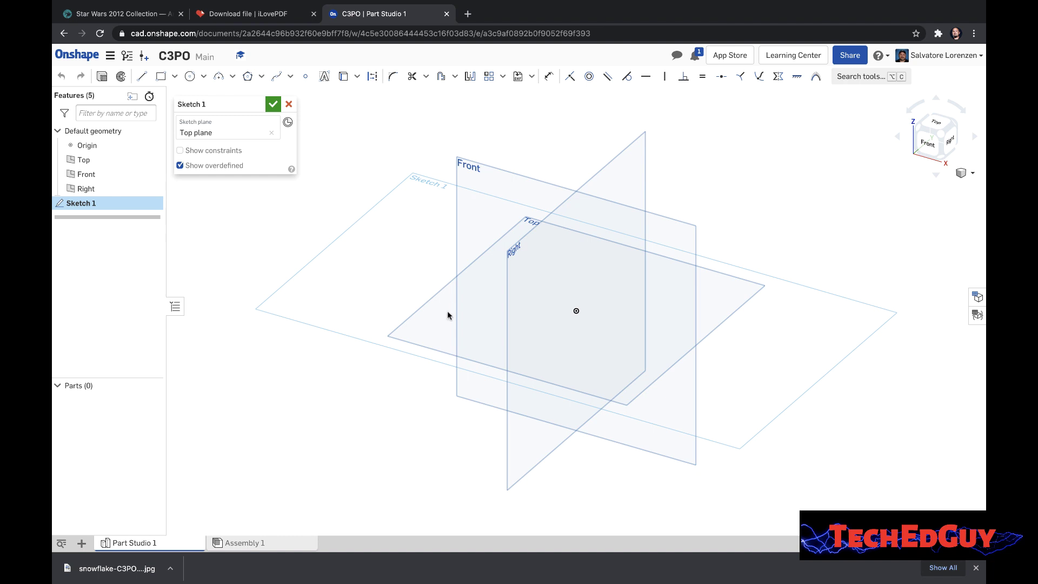
pyautogui.click(937, 123)
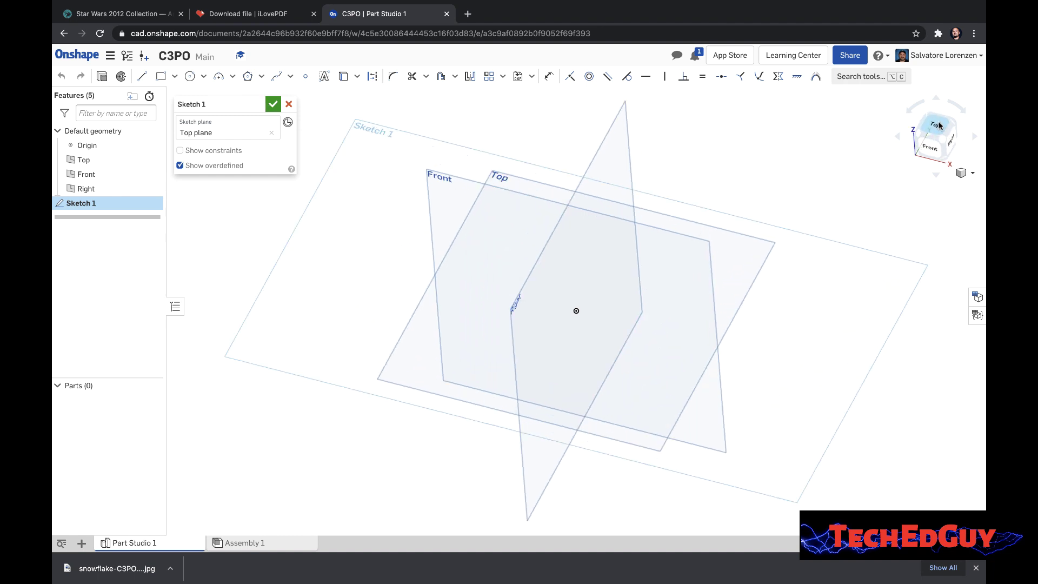
pyautogui.click(274, 104)
pyautogui.doubleClick(78, 202)
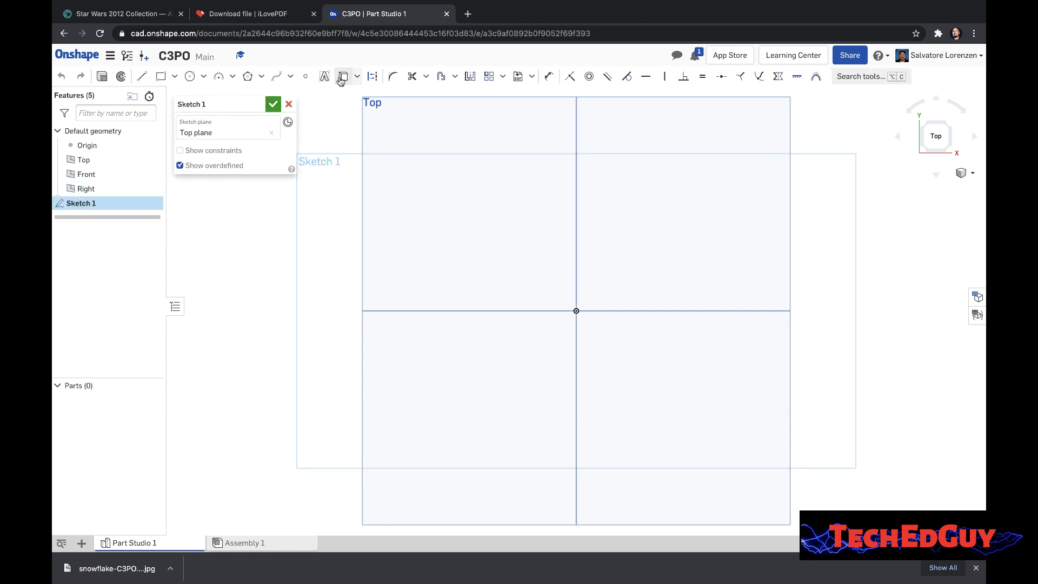
# - Choose snowflake-C3PO_page-0001.jpg from My Onshape documents as the sketch image to insert
pyautogui.click(530, 79)
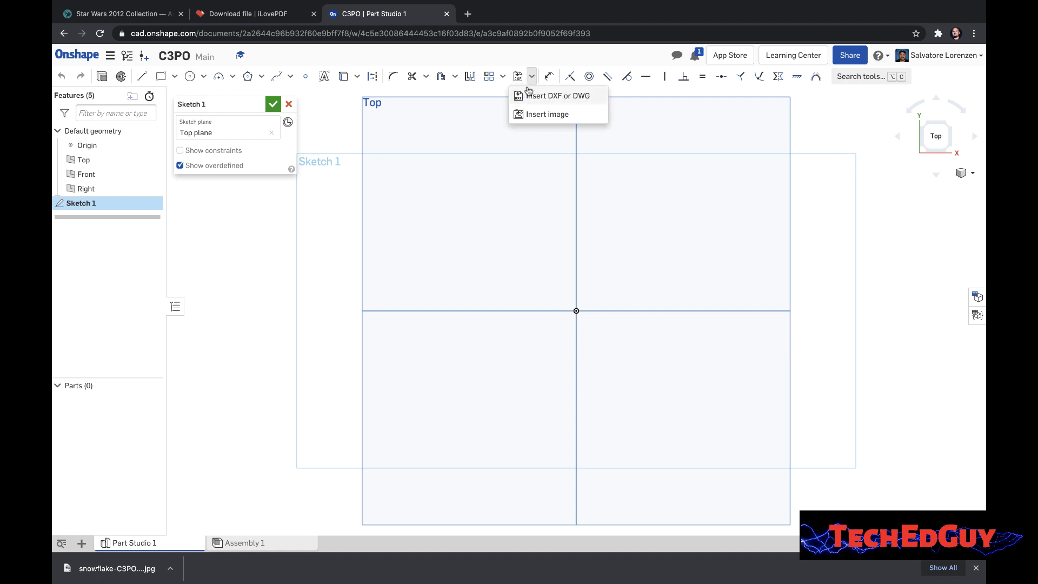
pyautogui.click(530, 114)
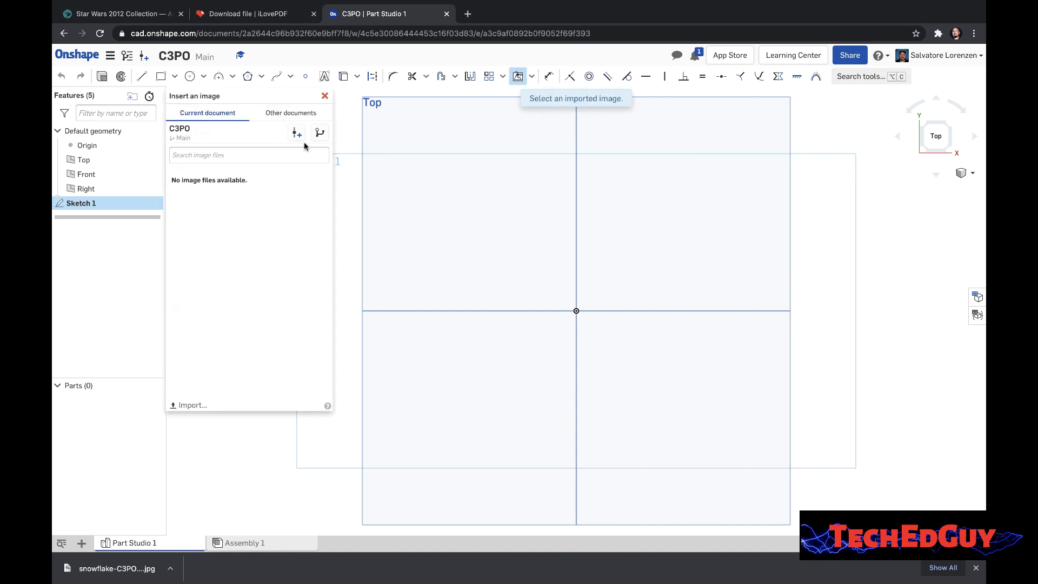
pyautogui.click(268, 116)
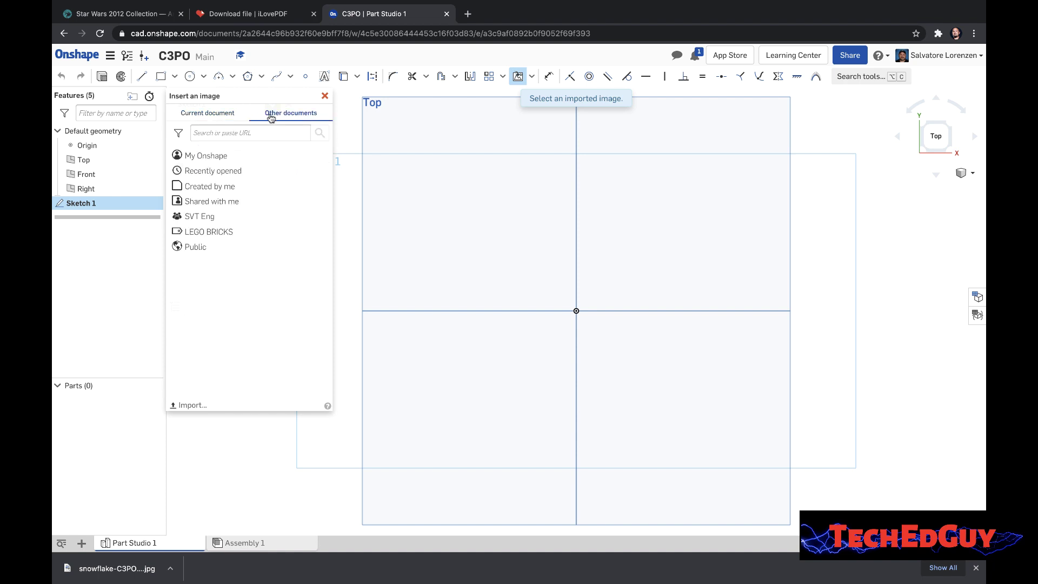
pyautogui.click(188, 160)
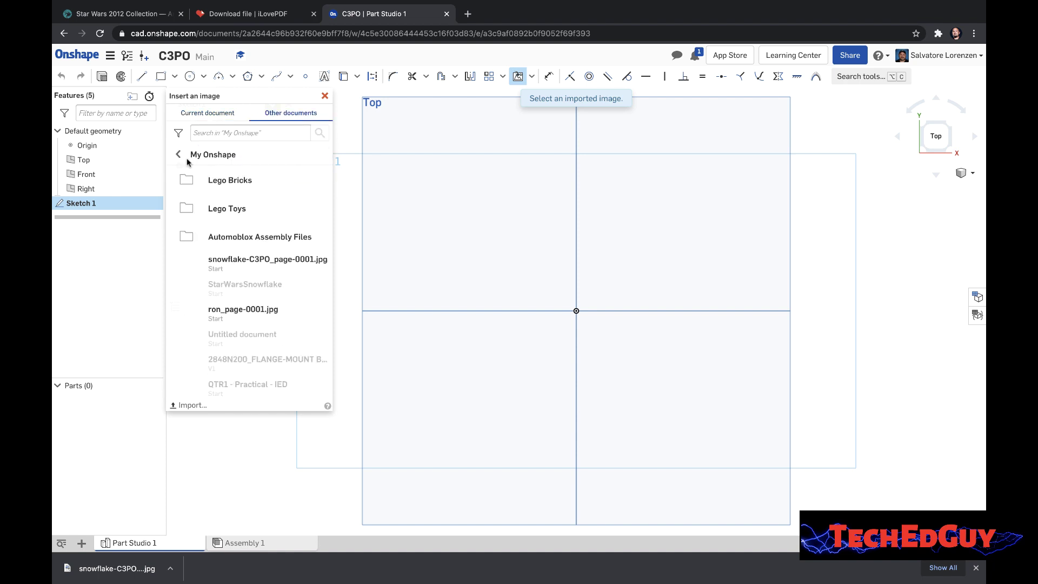
pyautogui.click(221, 270)
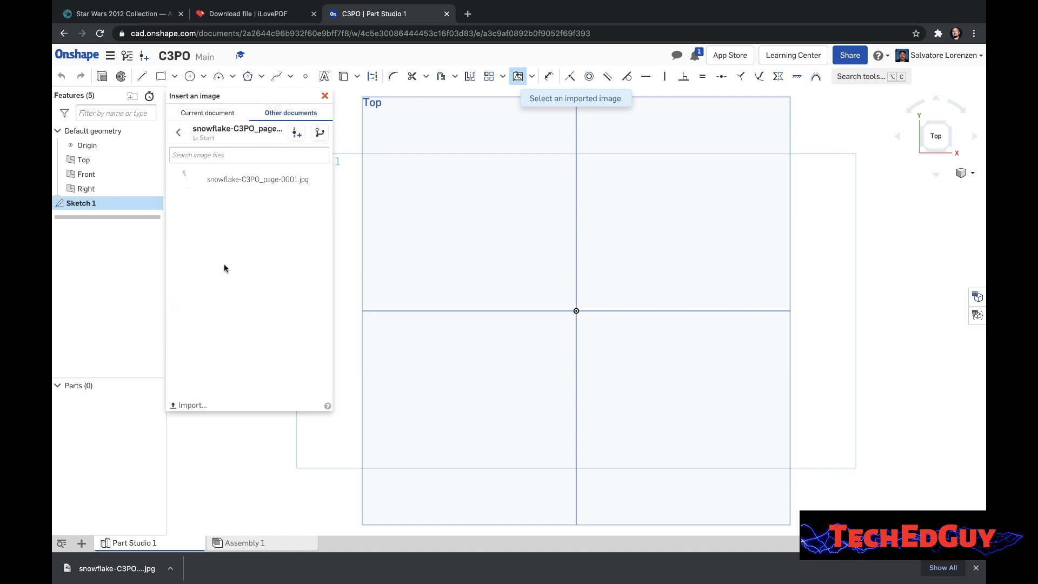
pyautogui.click(219, 178)
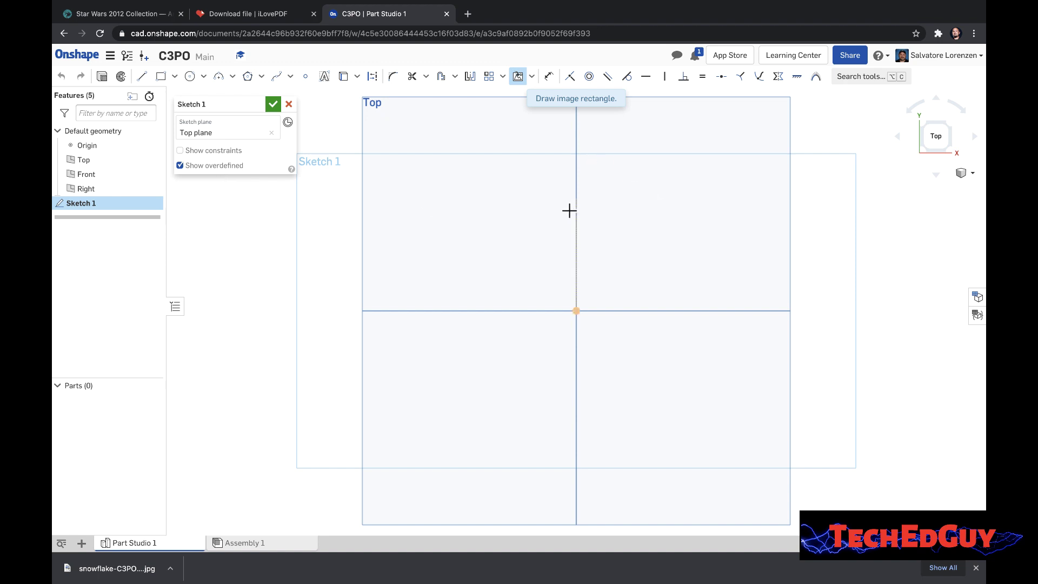
# - Place the snowflake image with its corner at the sketch origin and fit it in view
pyautogui.click(576, 310)
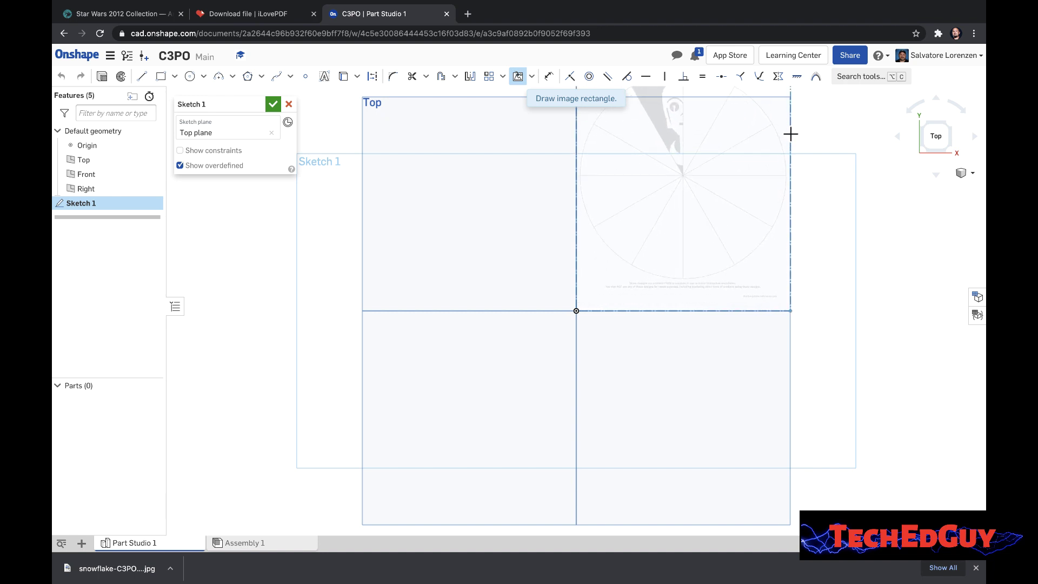
pyautogui.click(790, 134)
pyautogui.scroll(3, 790, 137)
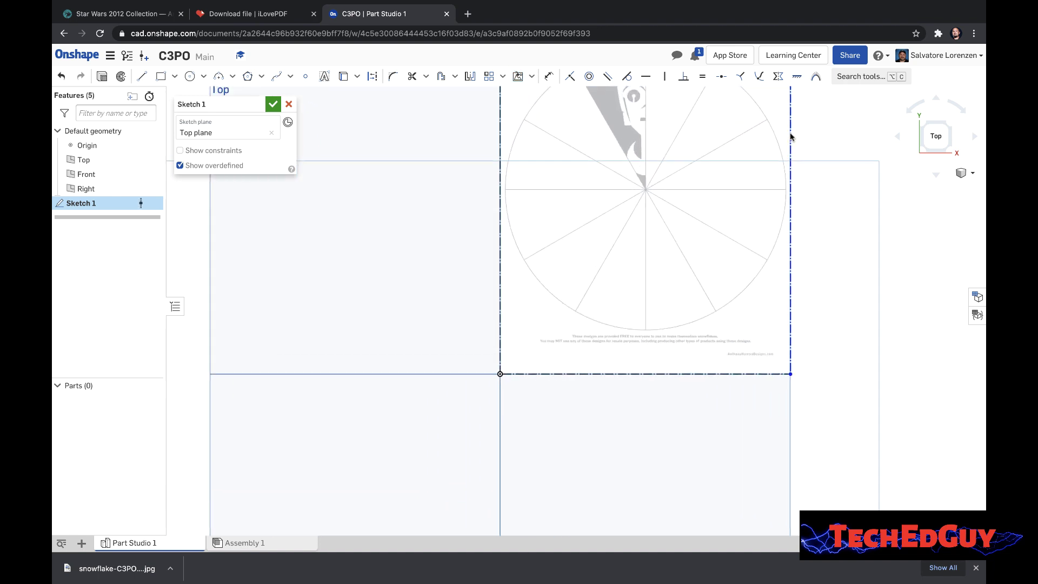
pyautogui.scroll(-2, 790, 136)
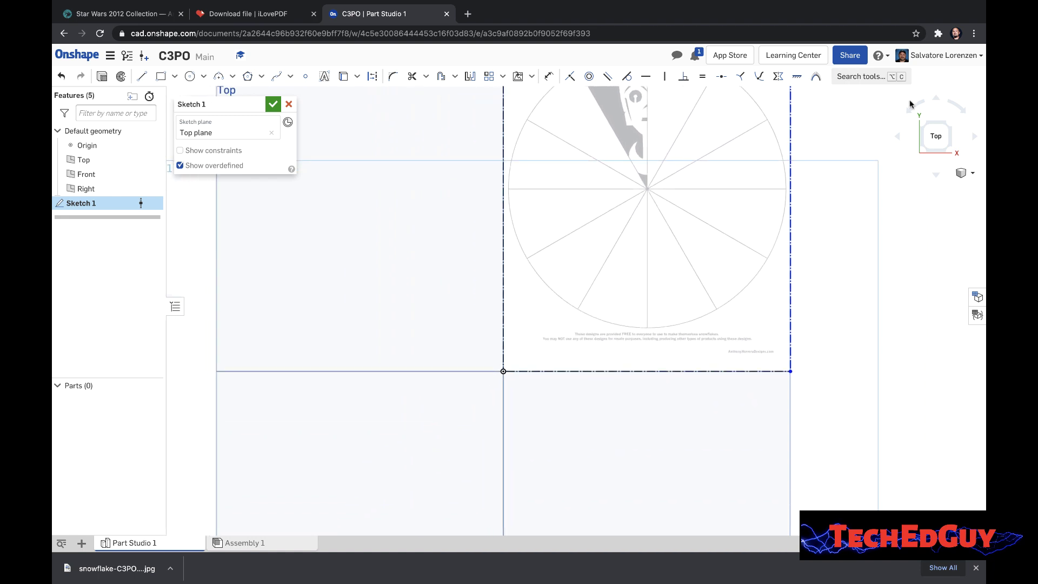
pyautogui.click(935, 135)
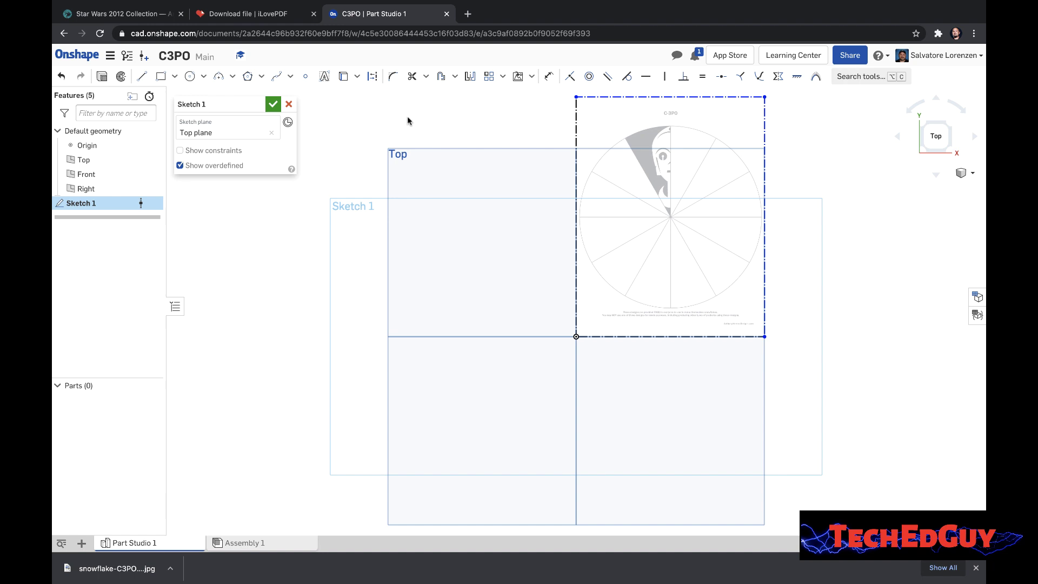
# - Dimension the image's height between top and bottom edges to 11 in
pyautogui.click(548, 77)
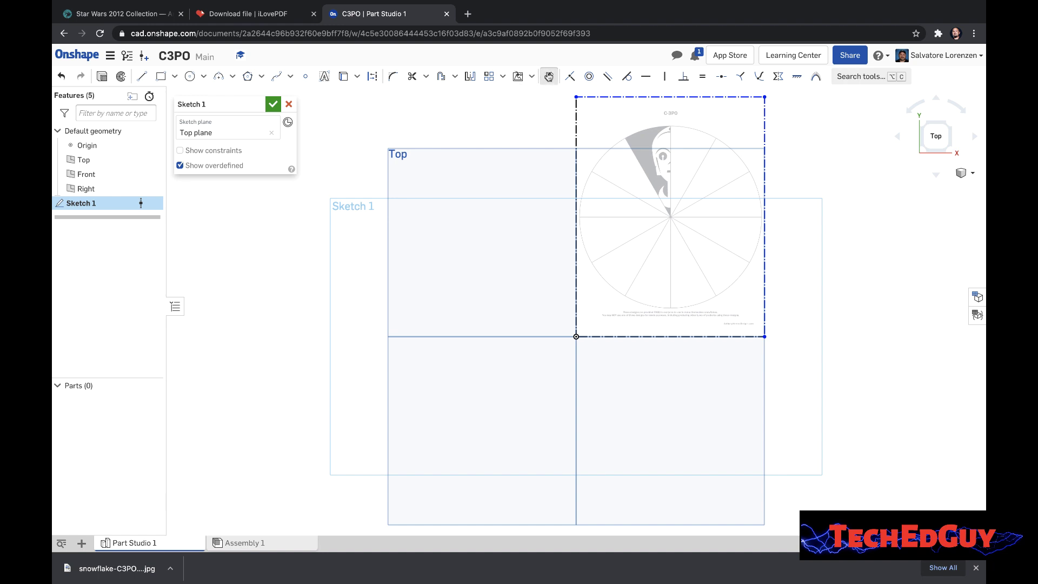
pyautogui.click(604, 97)
pyautogui.click(622, 336)
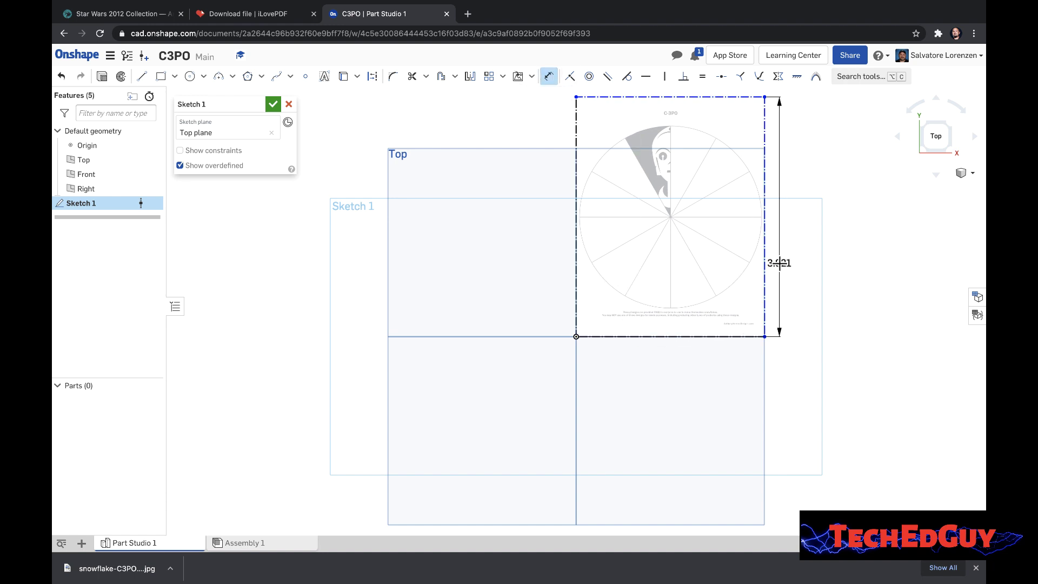
pyautogui.click(805, 234)
pyautogui.write('11')
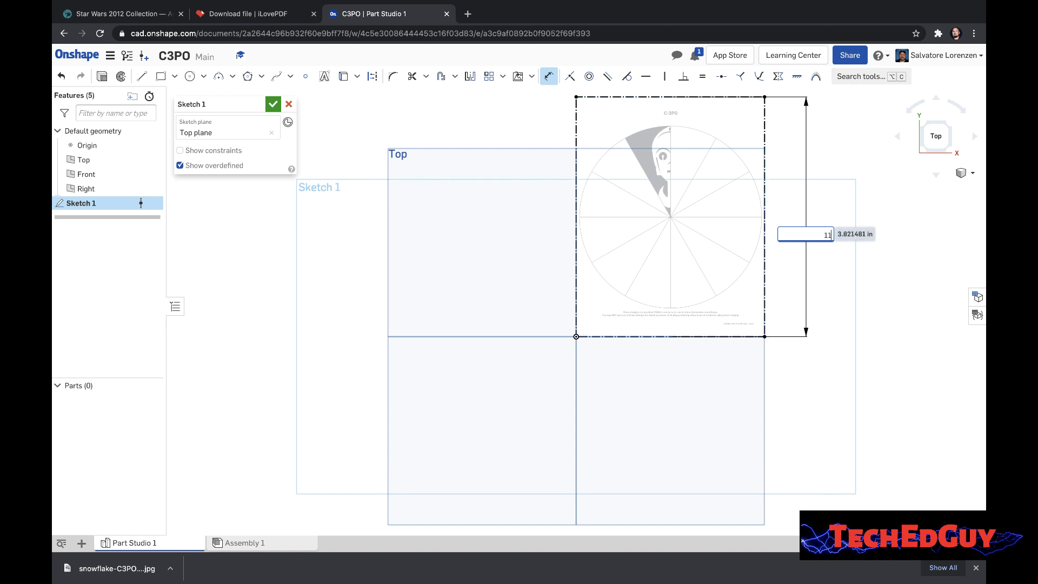
pyautogui.press('Return')
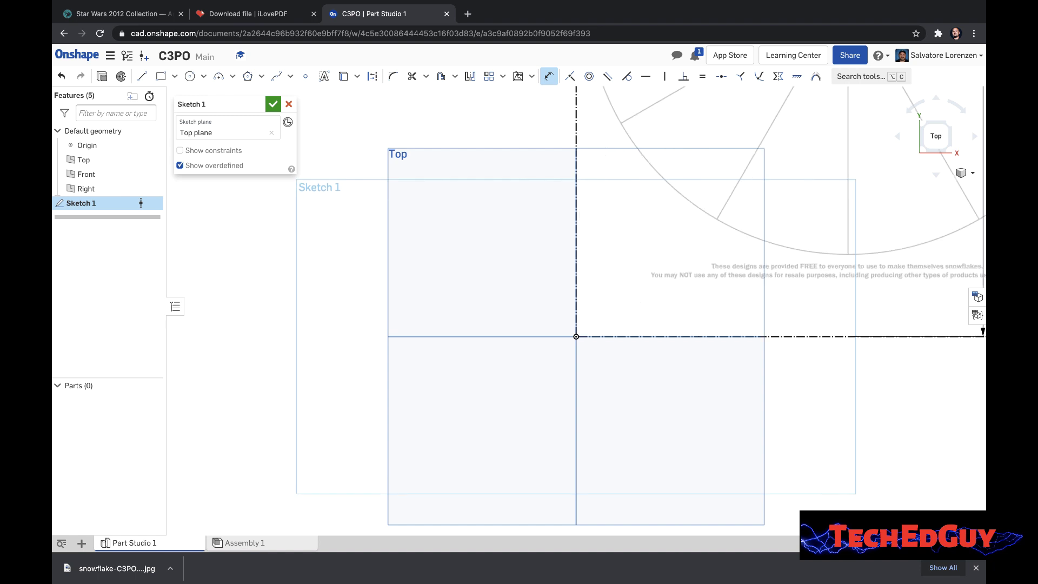
pyautogui.click(934, 136)
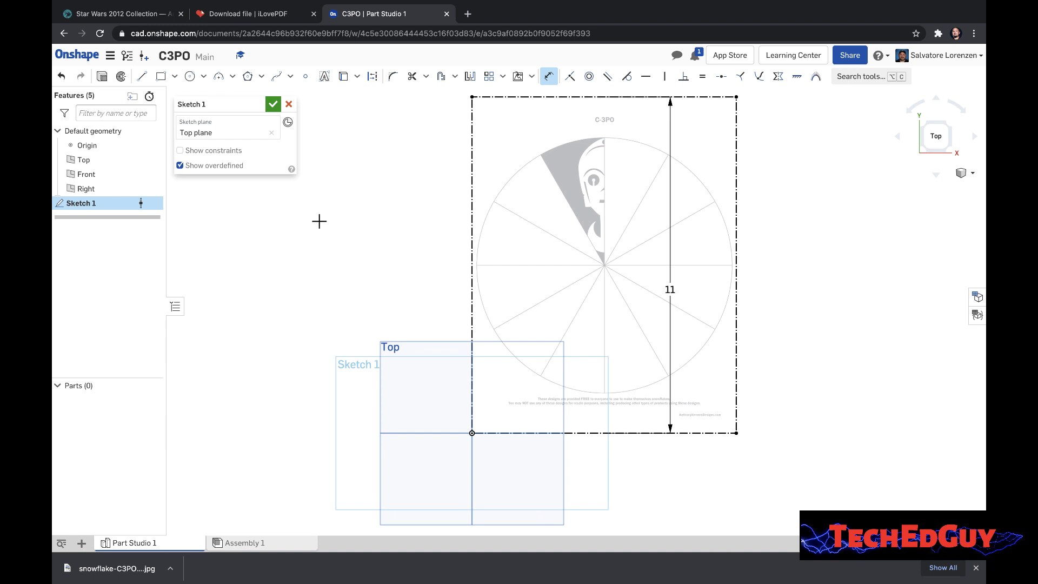
# - Draw a three-point arc along the circle rim from the wedge's left corner to the centre line top
pyautogui.scroll(5, 657, 179)
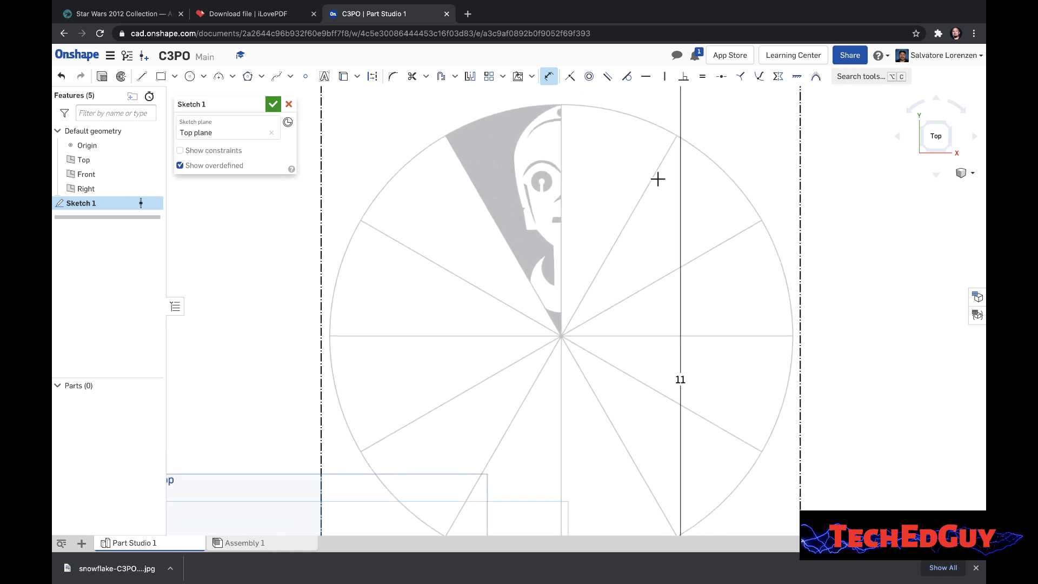
pyautogui.scroll(4, 596, 105)
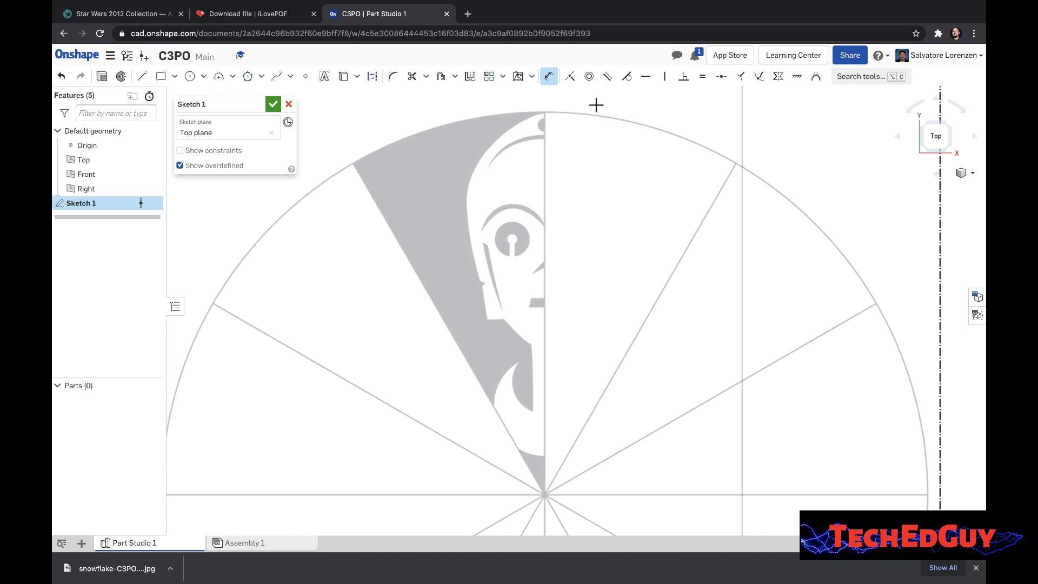
pyautogui.scroll(-1, 596, 105)
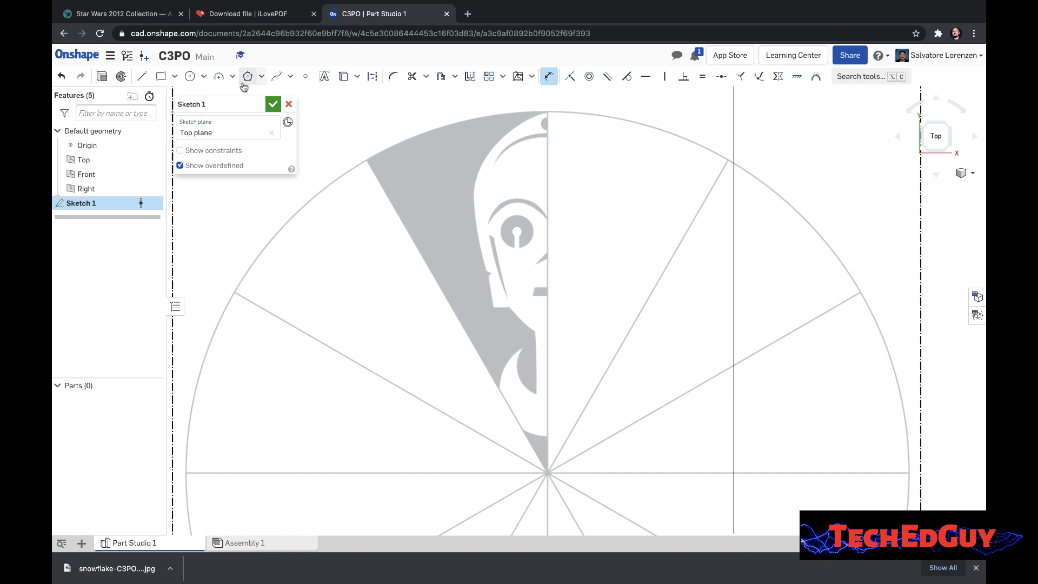
pyautogui.click(218, 77)
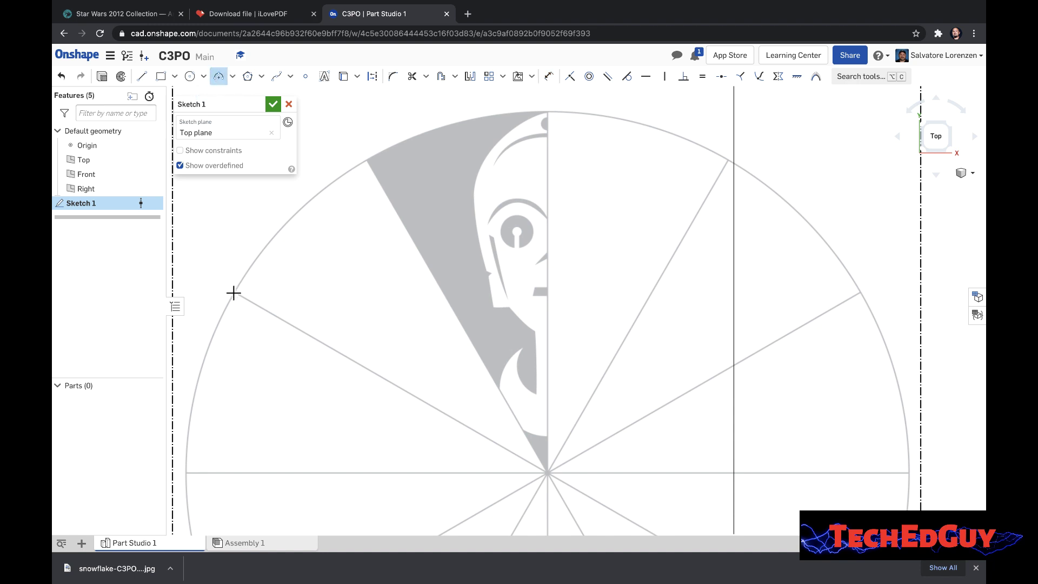
pyautogui.click(366, 160)
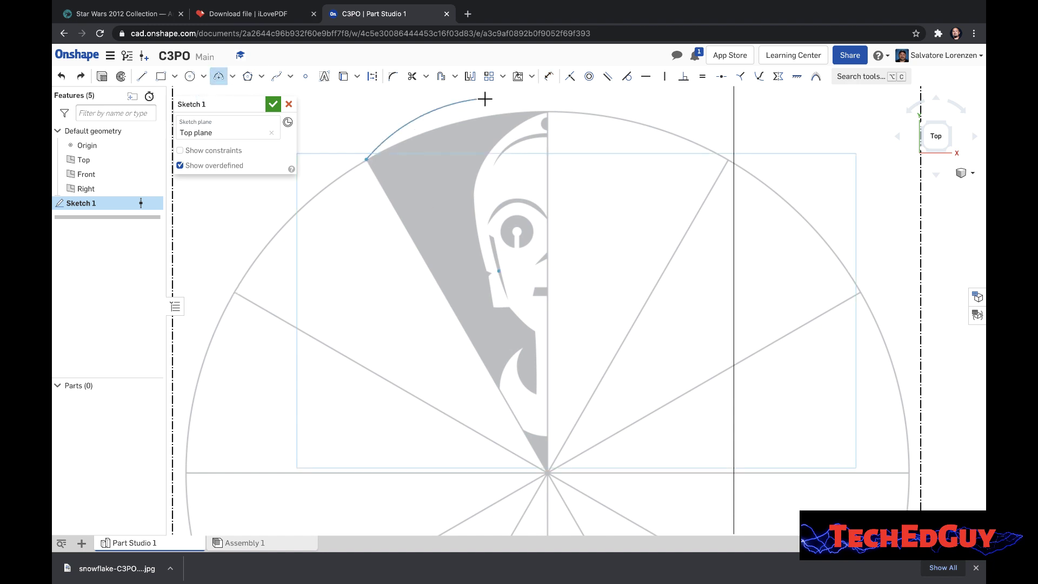
pyautogui.click(547, 111)
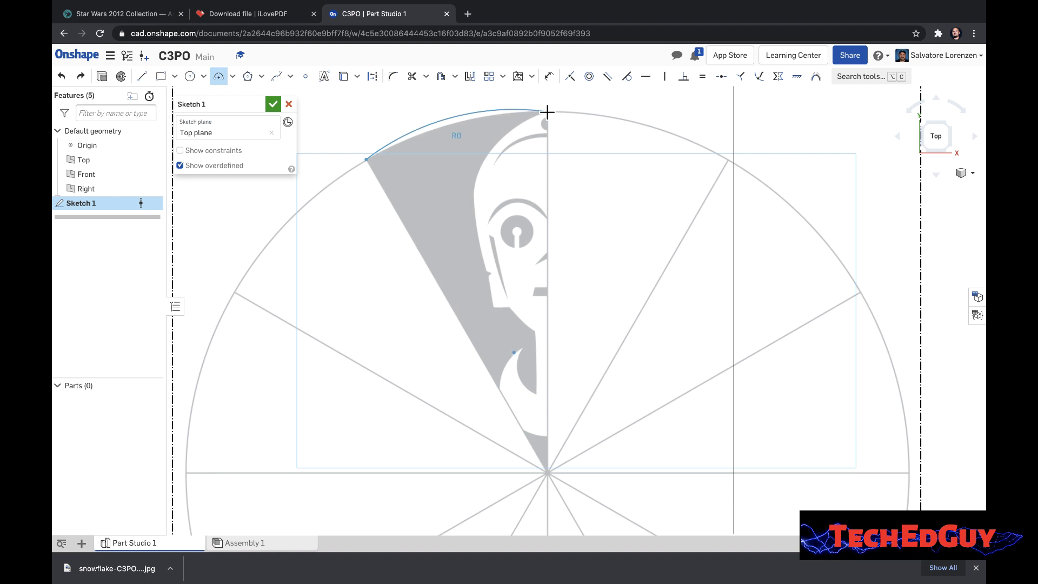
pyautogui.click(468, 120)
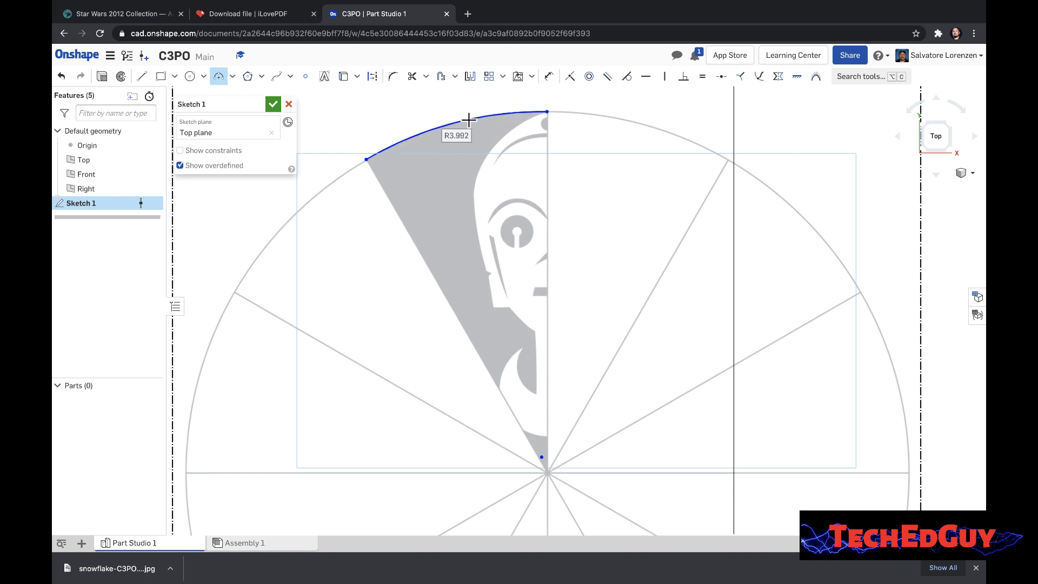
# - Draw lines from the arc's top end to the snowflake centre and back to the arc's left end
pyautogui.click(141, 76)
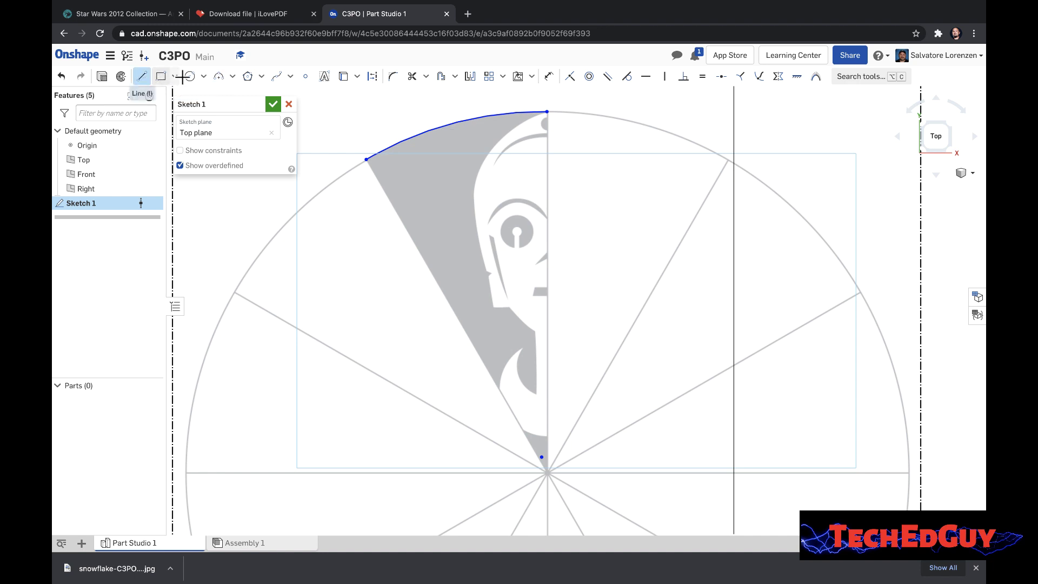
pyautogui.click(547, 111)
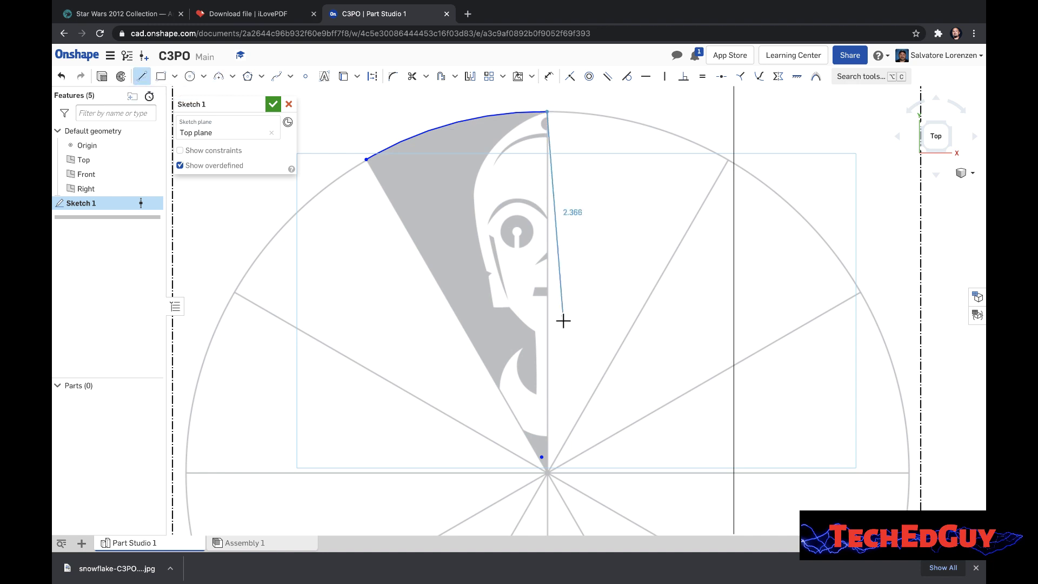
pyautogui.click(548, 471)
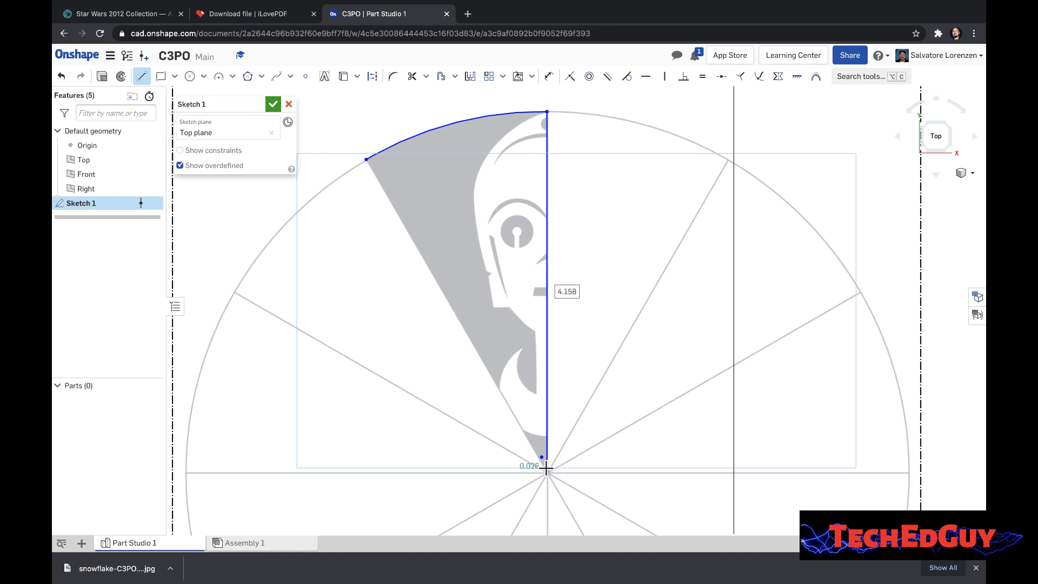
pyautogui.click(365, 160)
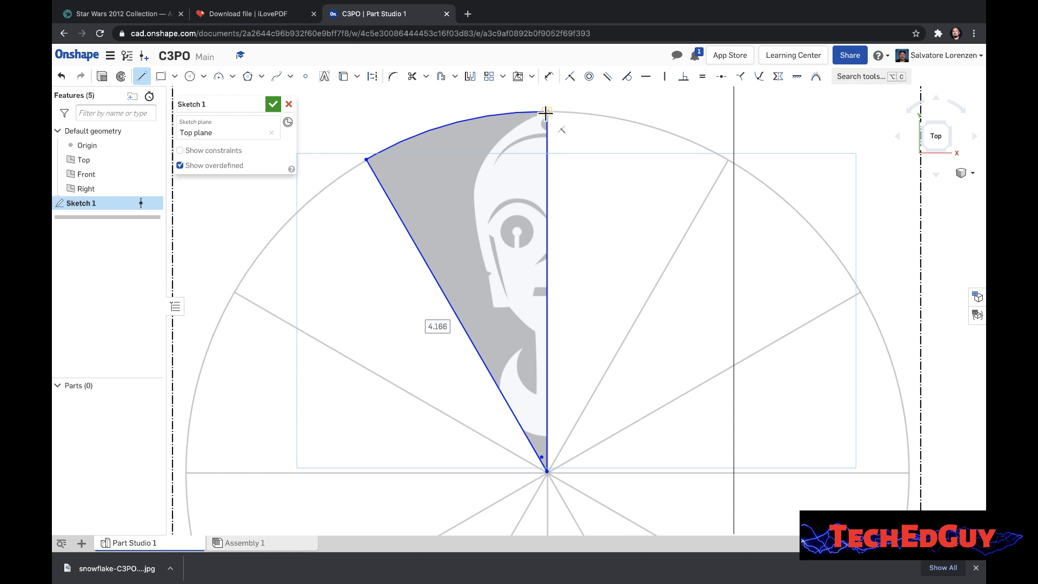
# - Trace the head profile: top arc, face edge, jaw step, curved jaw and vertical edge to the chin
pyautogui.press('Escape')
pyautogui.press('a')
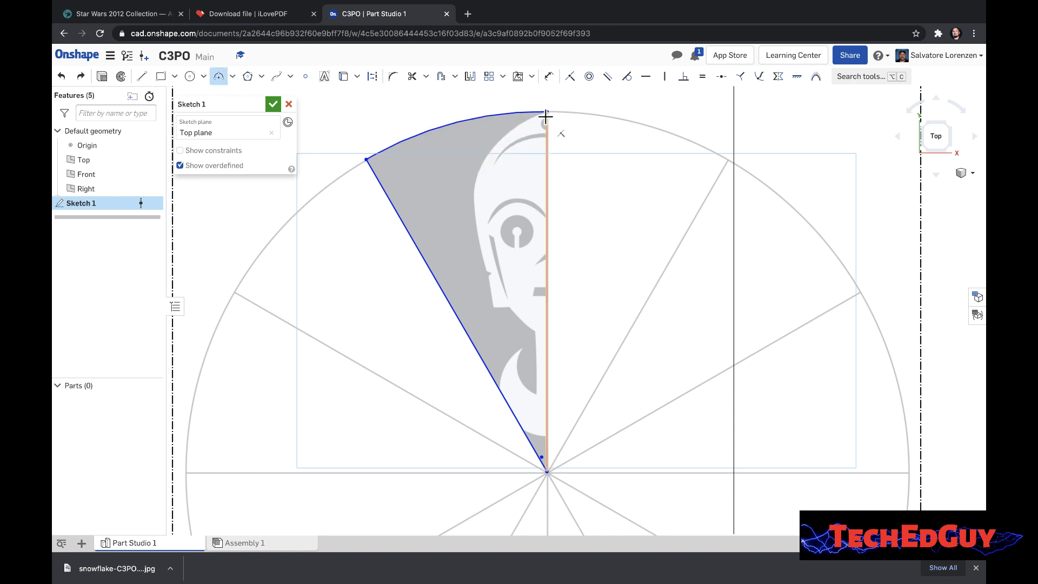
pyautogui.click(546, 115)
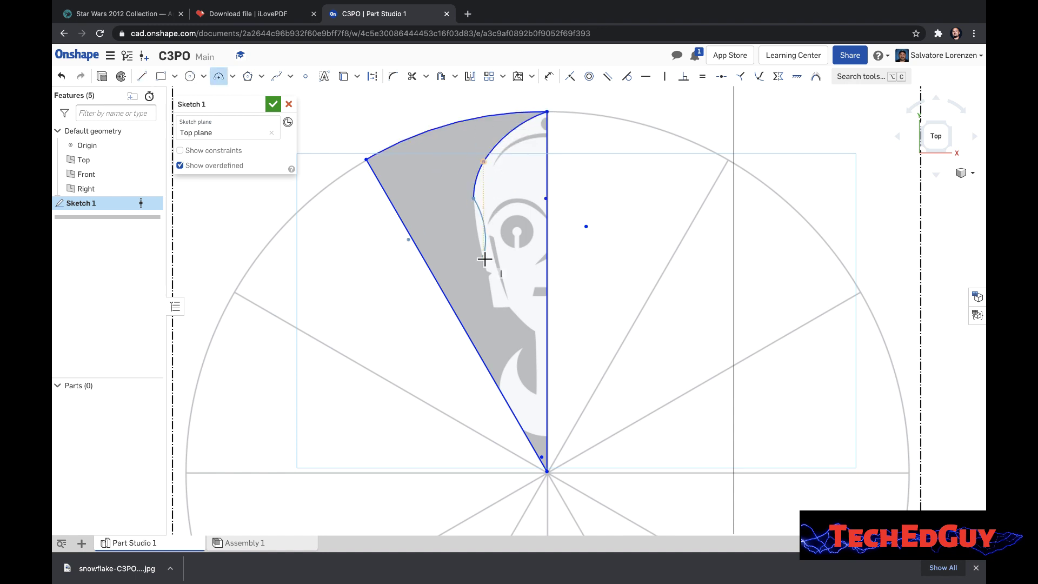
pyautogui.scroll(3, 484, 259)
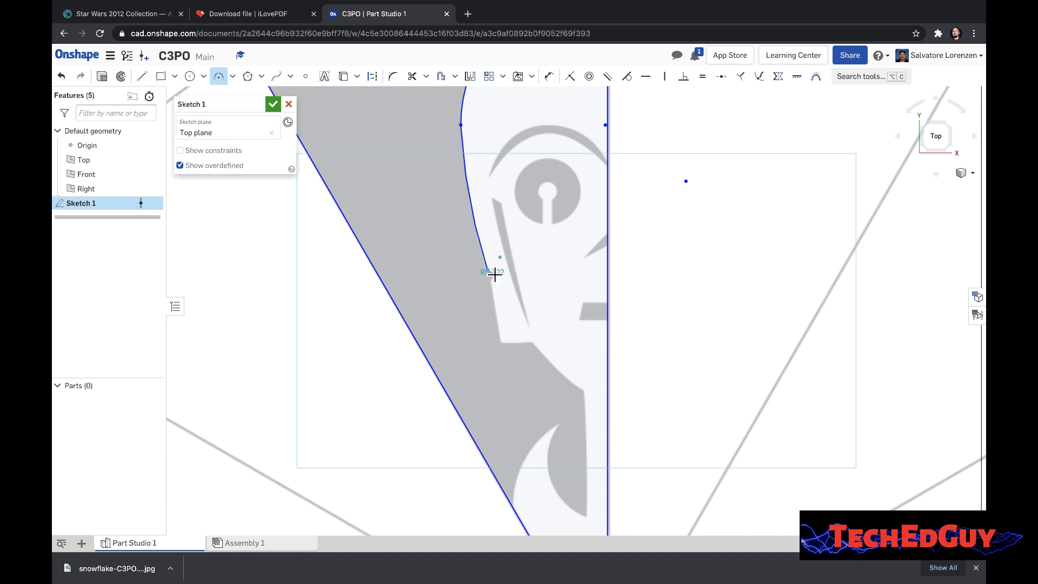
pyautogui.click(489, 273)
pyautogui.press('Escape')
pyautogui.press('l')
pyautogui.click(492, 272)
pyautogui.click(502, 343)
pyautogui.click(534, 343)
pyautogui.press('a')
pyautogui.click(534, 342)
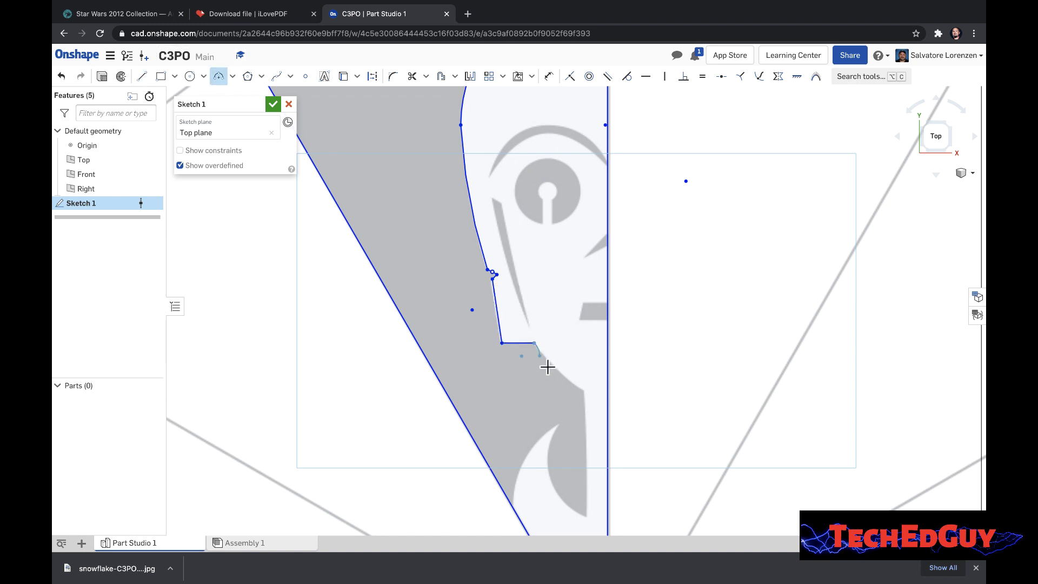
pyautogui.click(581, 389)
pyautogui.press('l')
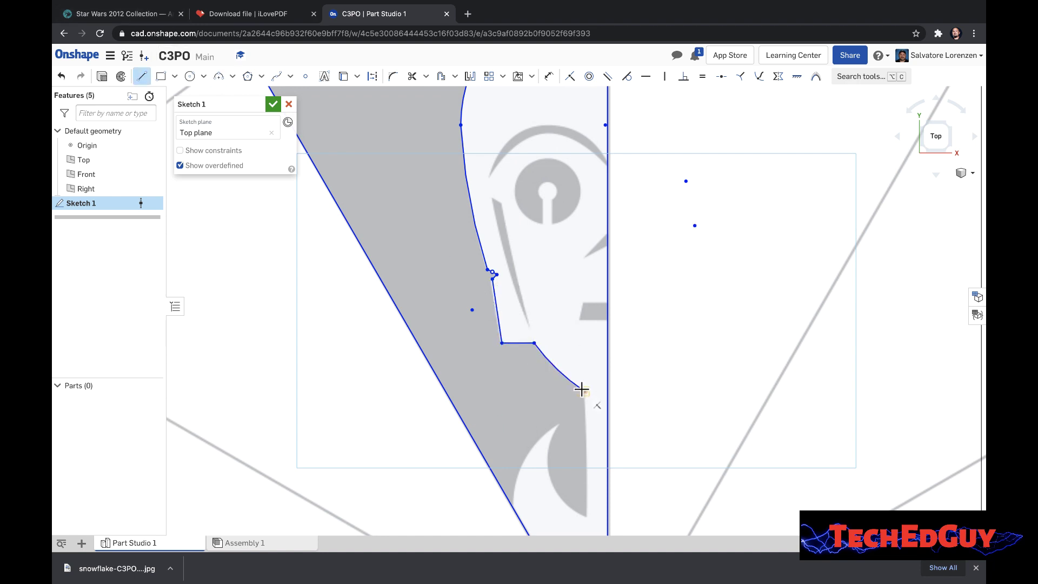
pyautogui.click(584, 516)
# - Draw the crescent arc from the chin edge up along the face
pyautogui.press('a')
pyautogui.click(584, 516)
pyautogui.click(558, 426)
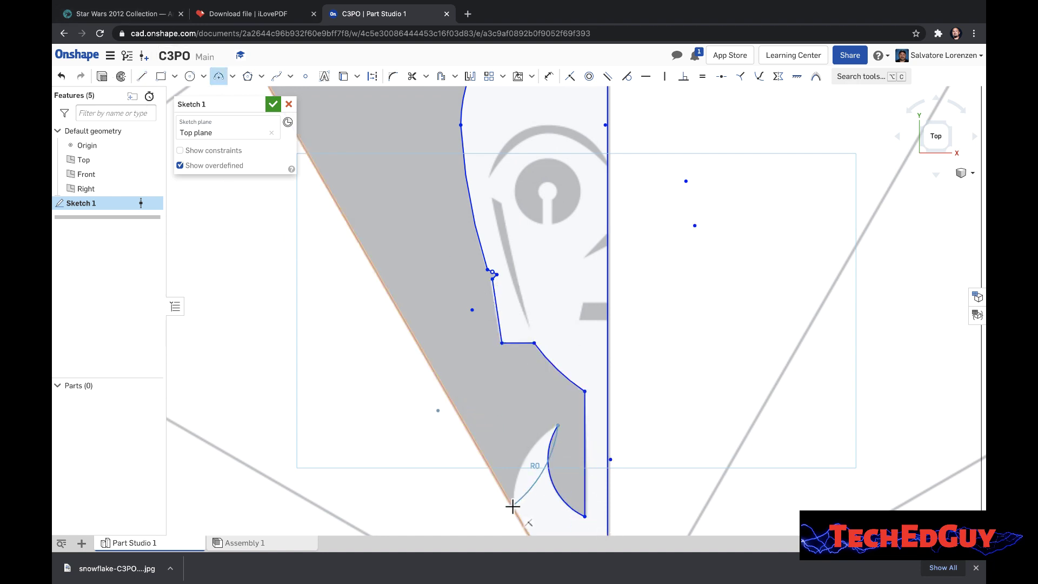
pyautogui.scroll(-1, 512, 494)
pyautogui.scroll(-3, 512, 494)
pyautogui.scroll(2, 512, 494)
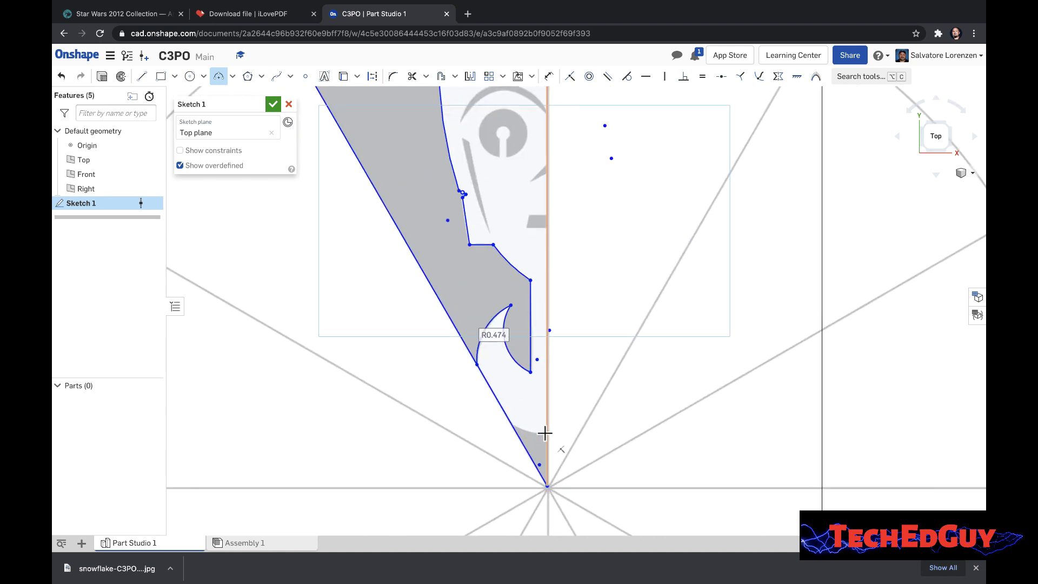
pyautogui.click(514, 503)
# - Trace the small closed mouth shape against the centre line
pyautogui.press('l')
pyautogui.click(546, 229)
pyautogui.click(524, 230)
pyautogui.click(530, 214)
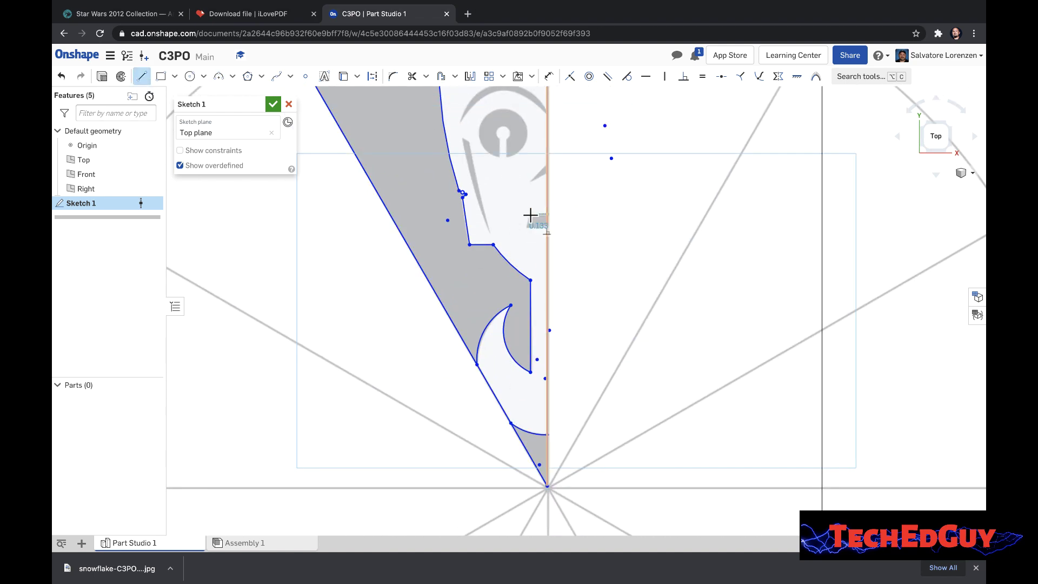
pyautogui.click(547, 214)
pyautogui.click(547, 230)
pyautogui.moveTo(548, 234); pyautogui.dragTo(551, 285, button='middle')
# - Draw the brow arc over the eye between the centre line and the eye's side
pyautogui.press('a')
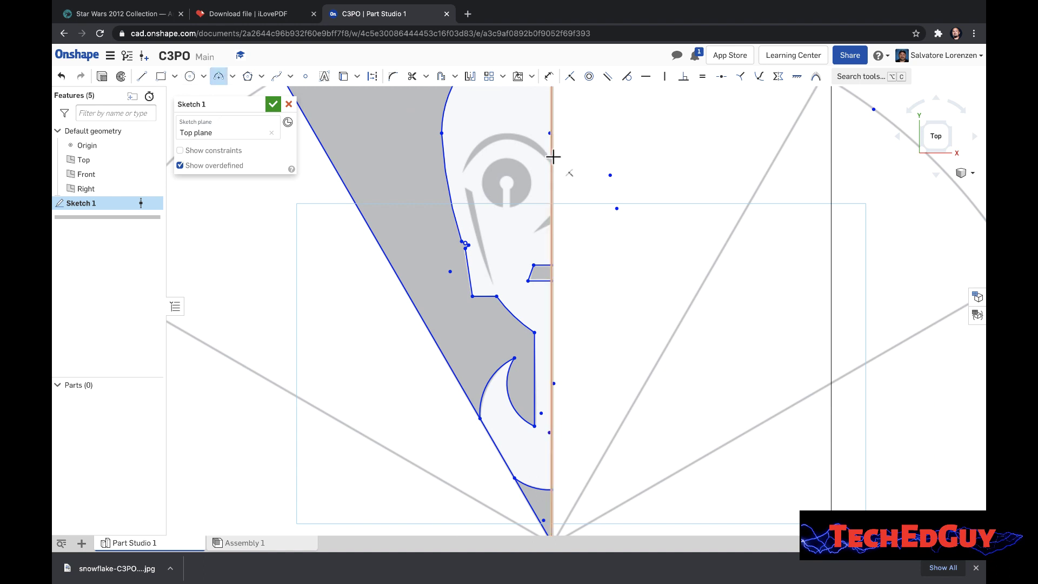
pyautogui.click(551, 161)
pyautogui.click(464, 170)
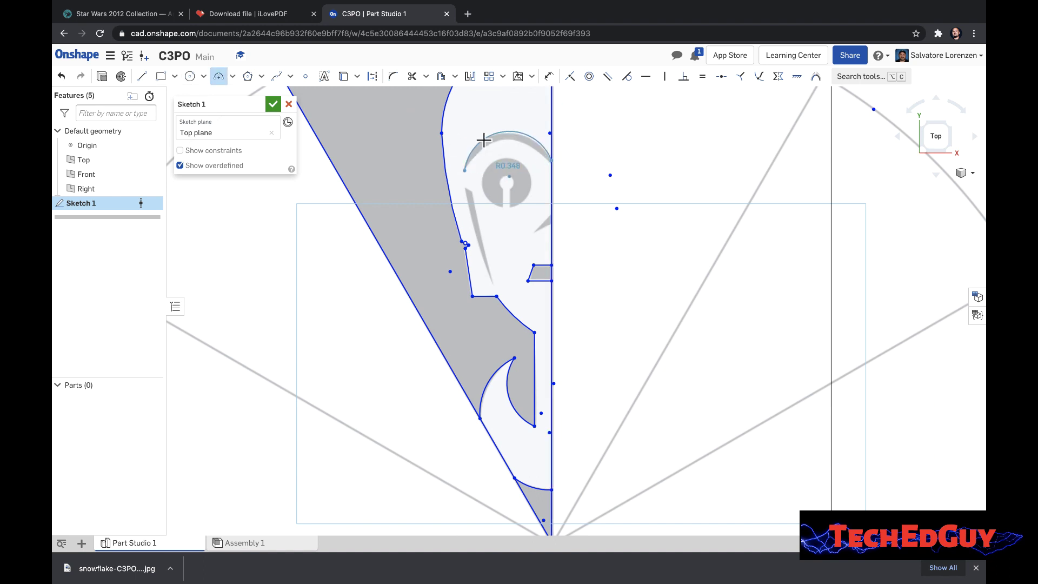
pyautogui.click(514, 144)
pyautogui.press('Escape')
pyautogui.press('a')
pyautogui.click(464, 170)
pyautogui.click(551, 161)
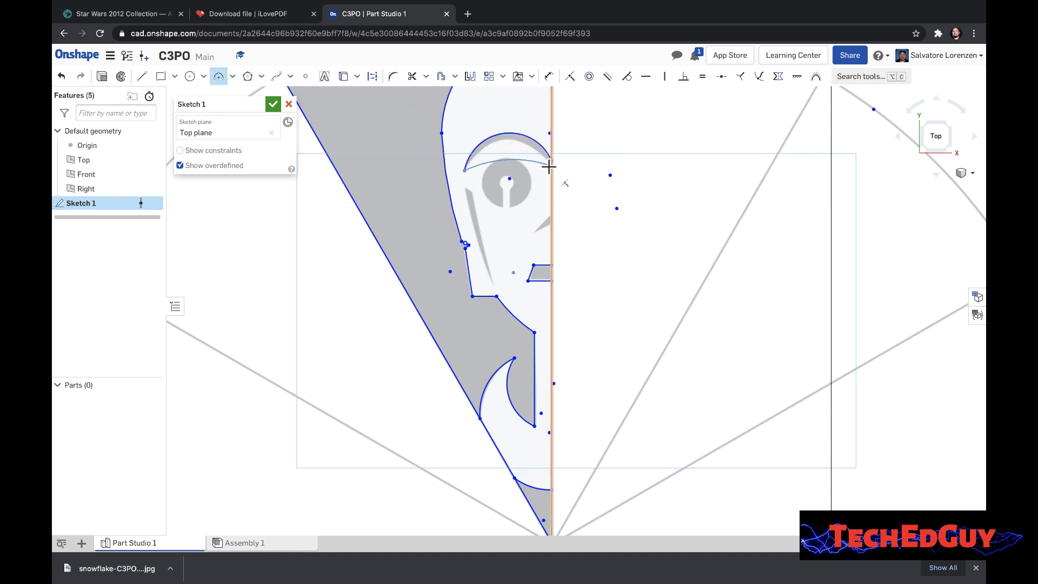
pyautogui.scroll(5, 551, 162)
pyautogui.scroll(-4, 444, 124)
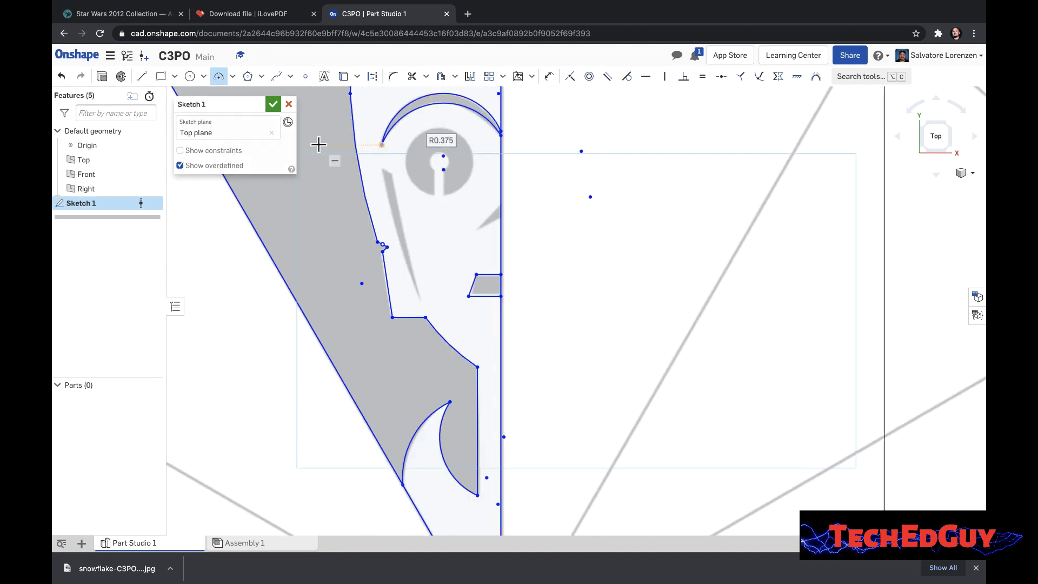
pyautogui.press('Escape')
# - Draw the large eye arc and the small keyhole arc with 3-point arcs
pyautogui.press('c')
pyautogui.click(218, 76)
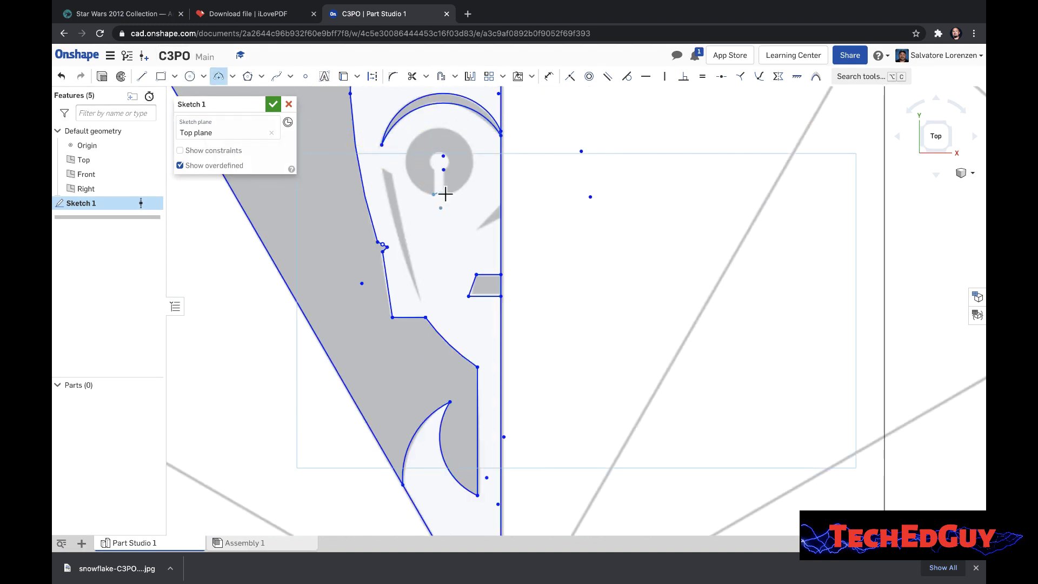
pyautogui.click(443, 195)
pyautogui.click(474, 161)
pyautogui.click(433, 169)
pyautogui.click(444, 170)
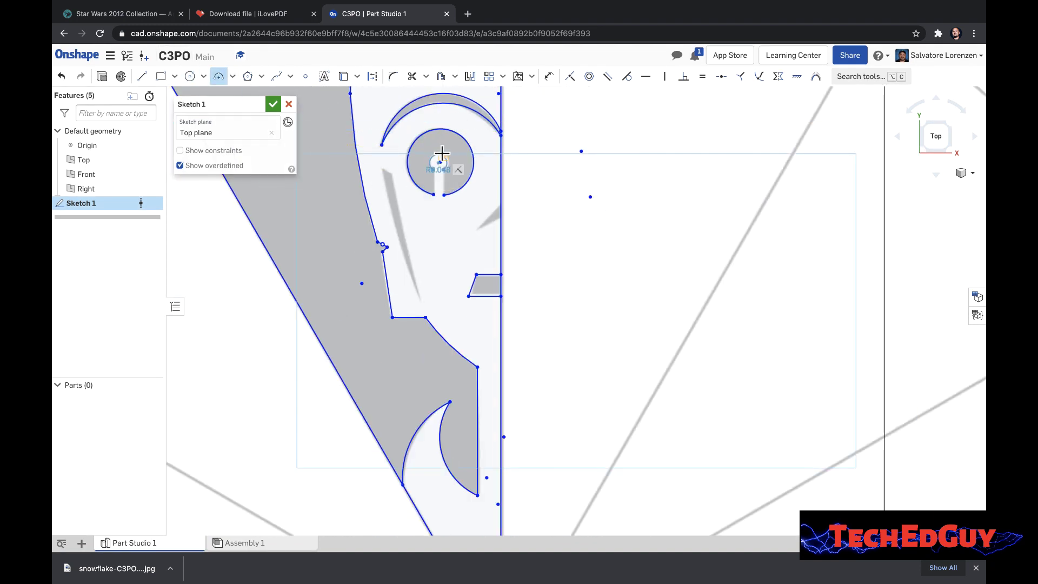
pyautogui.click(439, 154)
# - Draw the triangular nose notch on the centre line
pyautogui.click(141, 76)
pyautogui.click(501, 203)
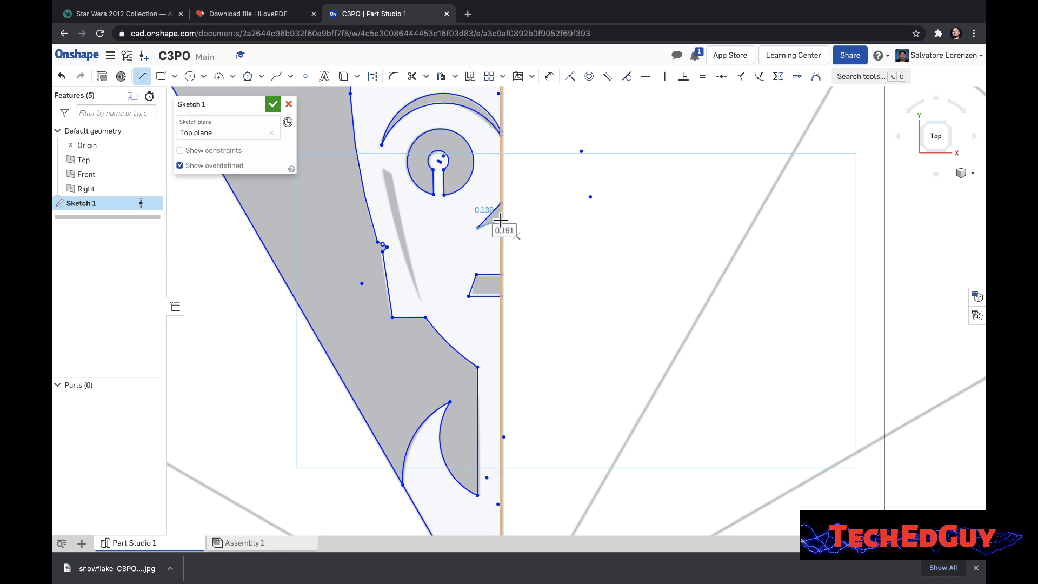
pyautogui.click(477, 227)
pyautogui.click(500, 217)
pyautogui.scroll(-5, 388, 223)
# - Add the small arc atop the centre line and the sweeping forehead arc
pyautogui.press('a')
pyautogui.scroll(3, 408, 175)
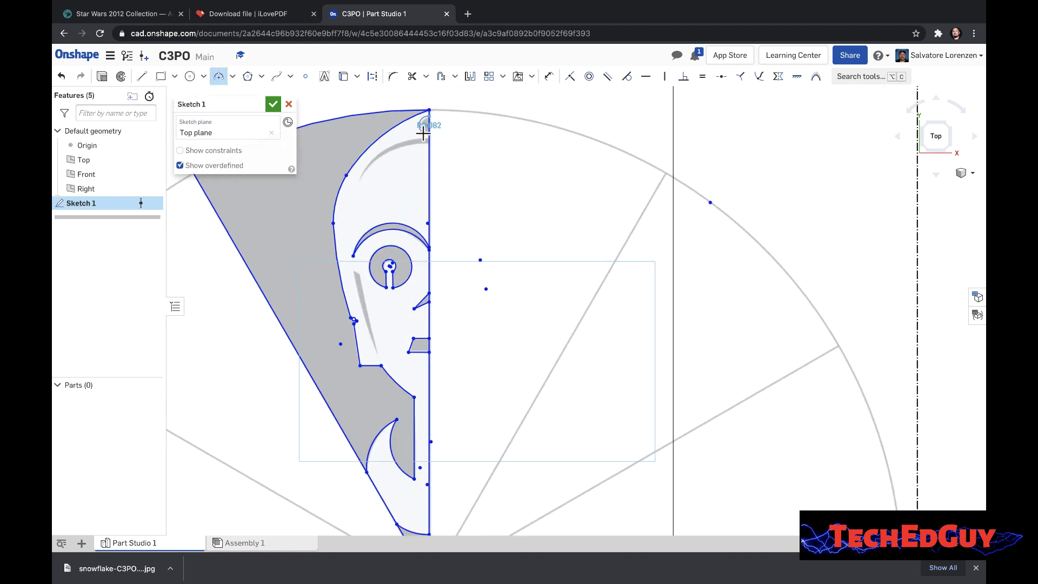
pyautogui.click(426, 134)
pyautogui.click(429, 142)
pyautogui.click(360, 179)
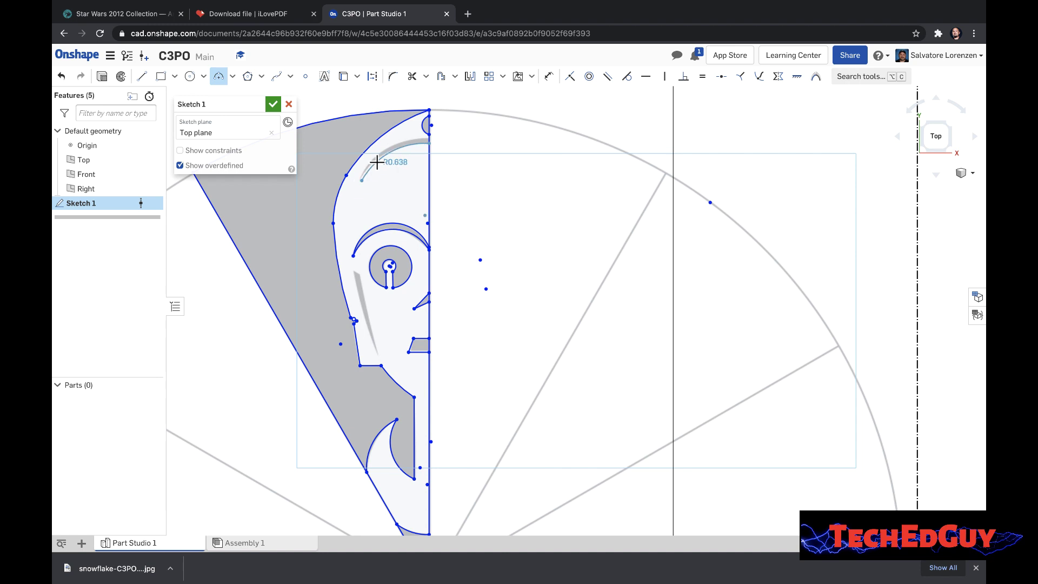
pyautogui.scroll(5, 362, 180)
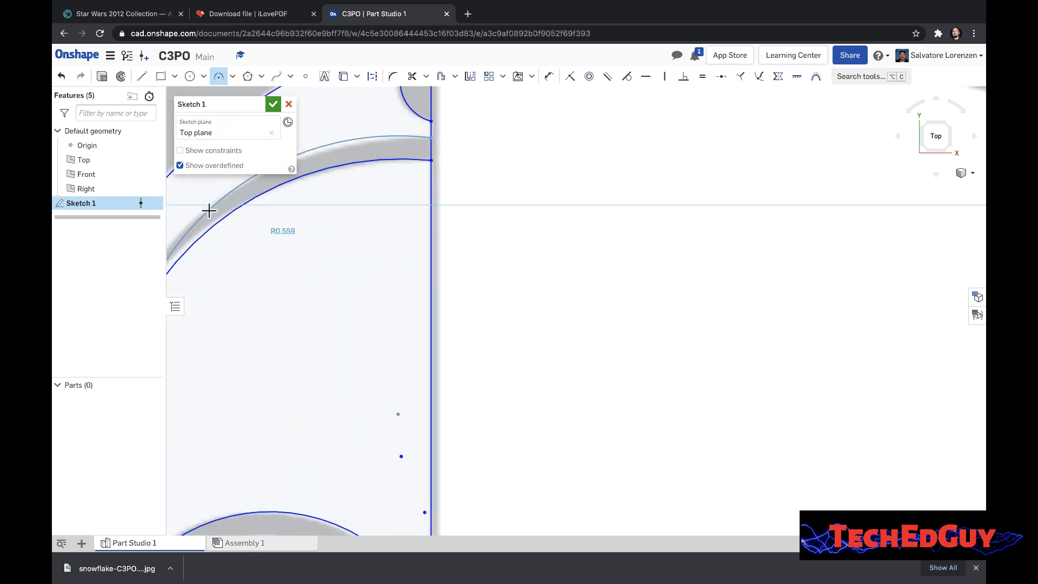
pyautogui.click(366, 154)
pyautogui.scroll(-5, 378, 168)
# - Trace the cheek slash with a short line and a curved side
pyautogui.press('l')
pyautogui.click(281, 347)
pyautogui.click(291, 353)
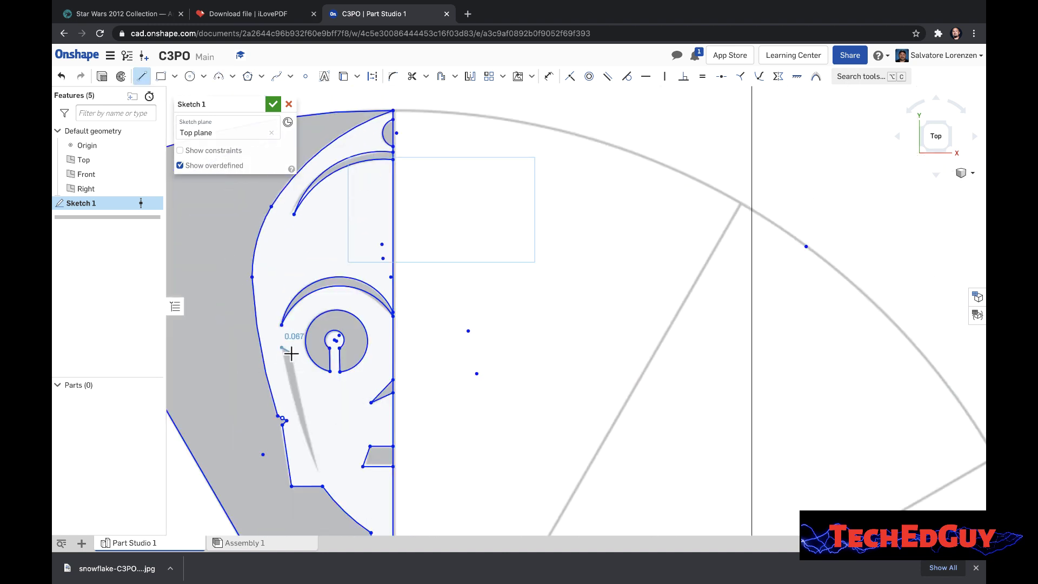
pyautogui.press('a')
pyautogui.click(291, 353)
pyautogui.click(317, 468)
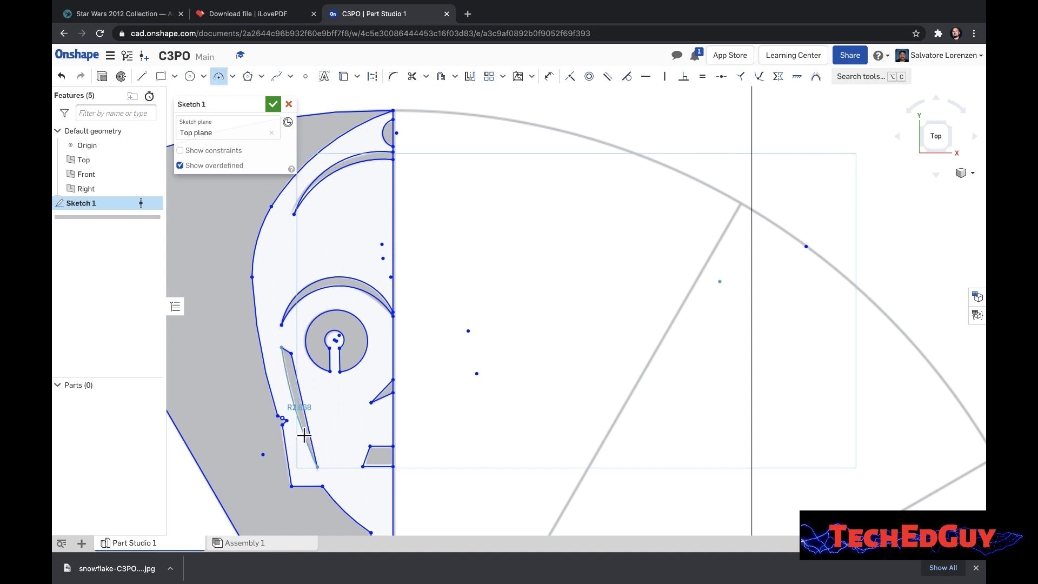
pyautogui.scroll(-5, 304, 432)
pyautogui.press('Escape')
pyautogui.scroll(5, 314, 373)
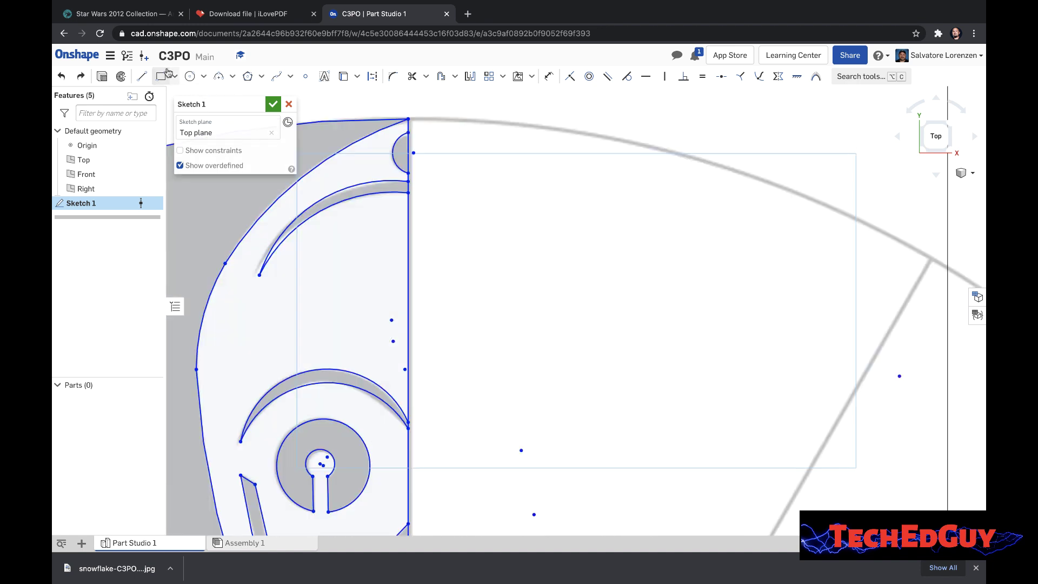
pyautogui.click(140, 76)
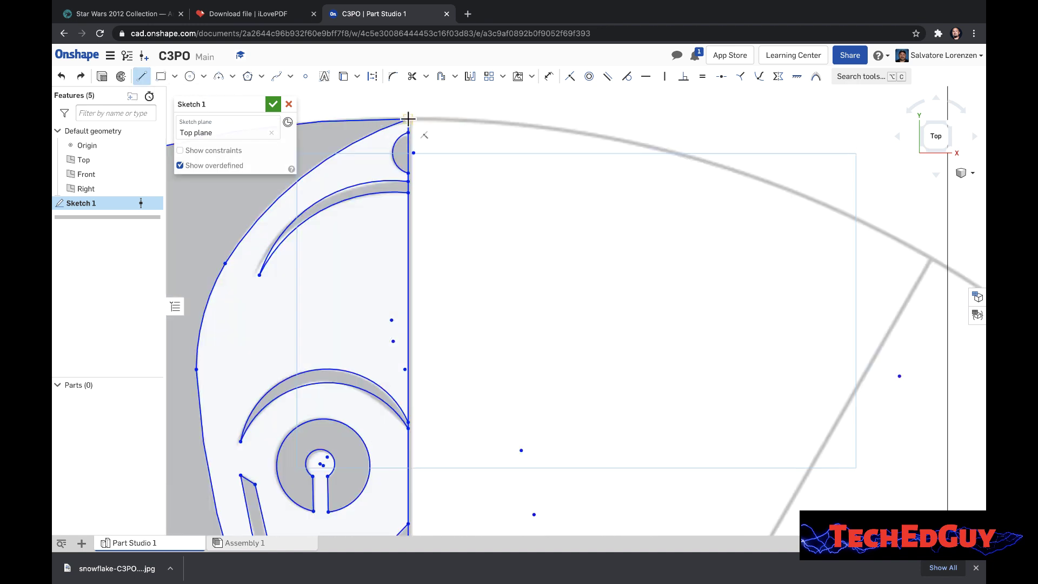
# - Draw a vertical line from the top of the head down to the snowflake centre
pyautogui.click(408, 88)
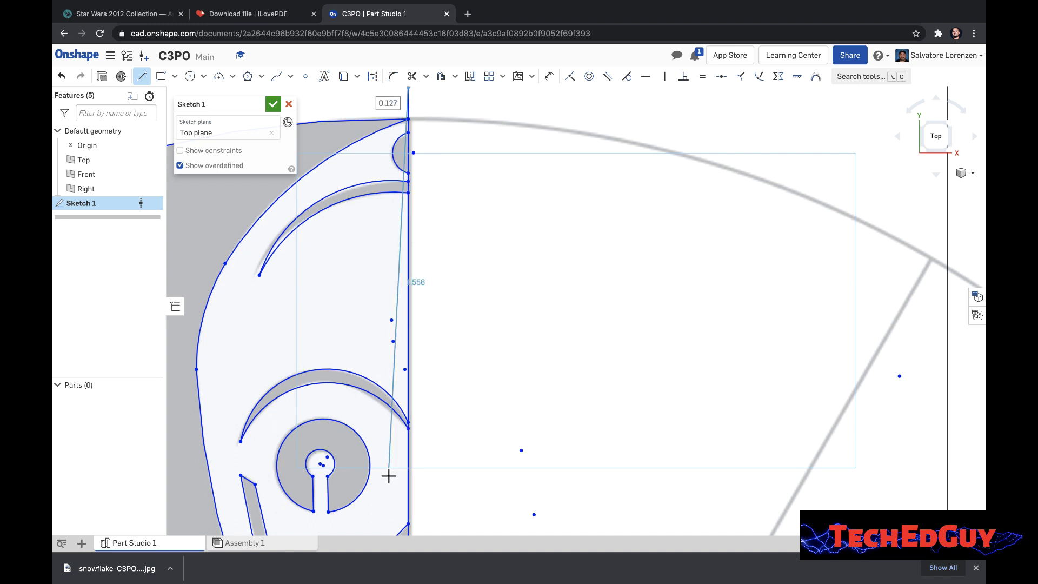
pyautogui.scroll(-10, 389, 476)
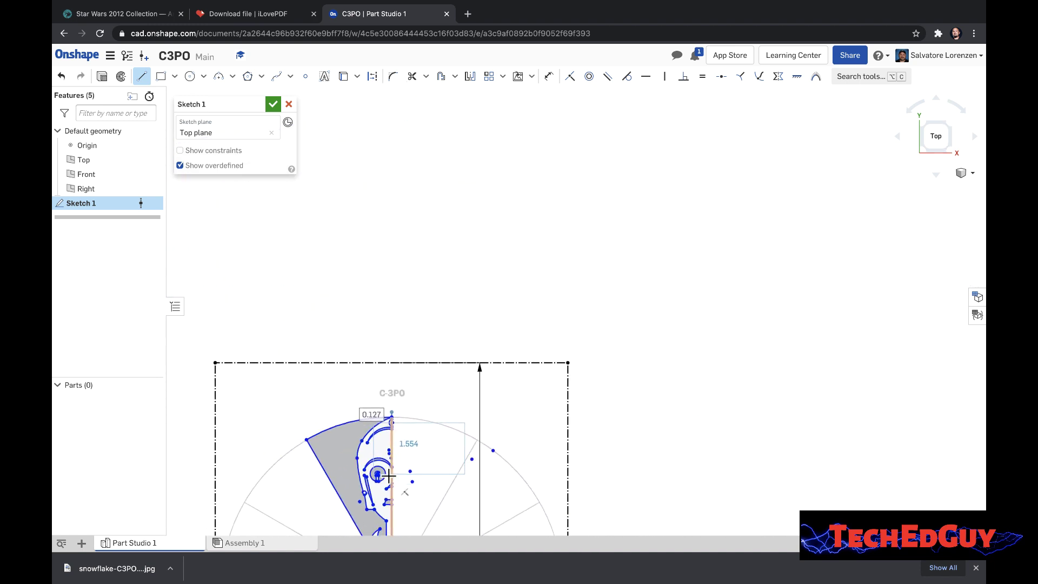
pyautogui.scroll(-2, 392, 489)
pyautogui.scroll(10, 400, 527)
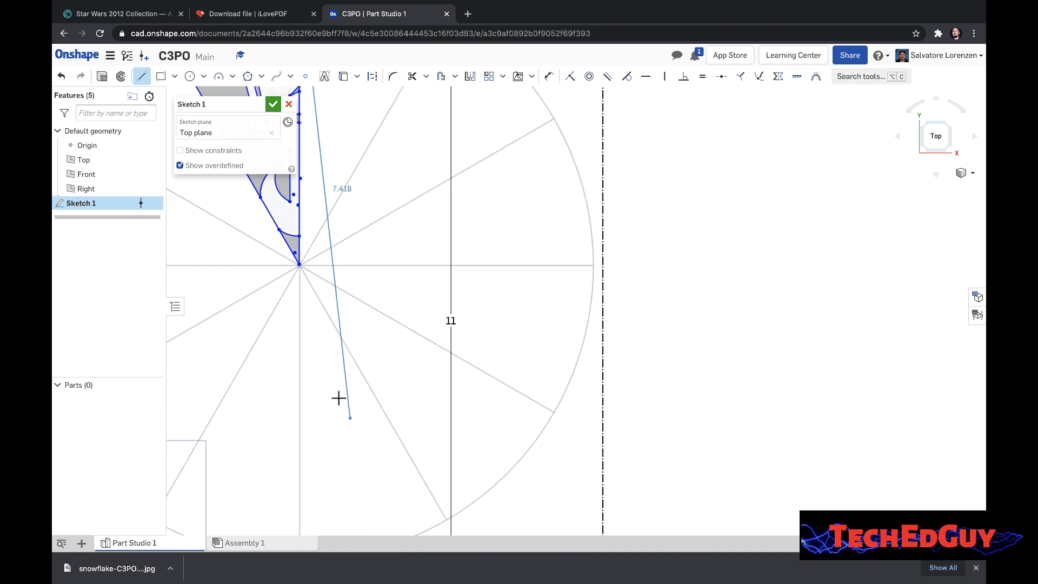
pyautogui.scroll(5, 299, 285)
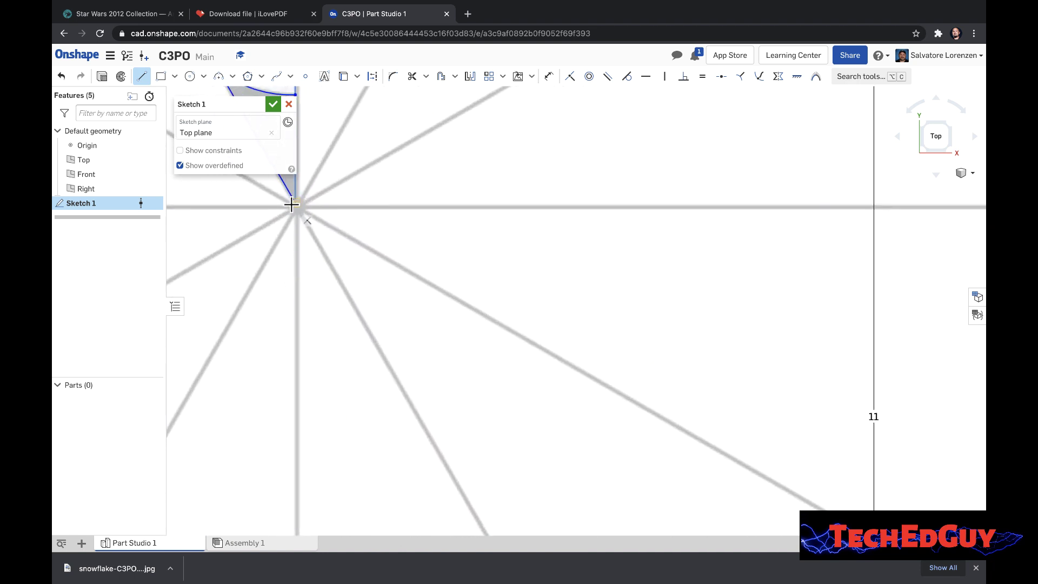
pyautogui.click(292, 204)
pyautogui.click(294, 217)
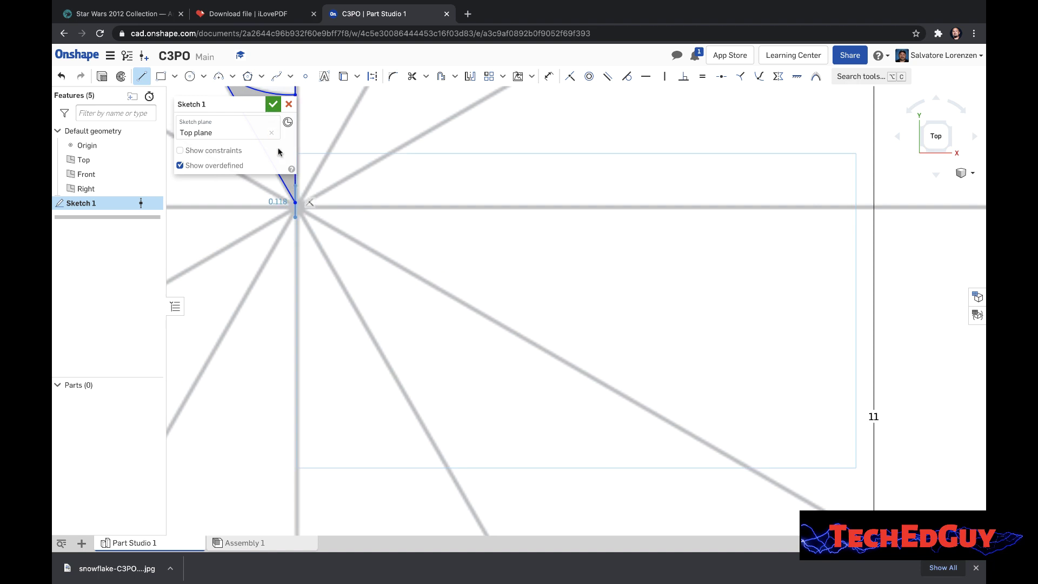
# - Convert the vertical centre line into construction geometry
pyautogui.click(373, 78)
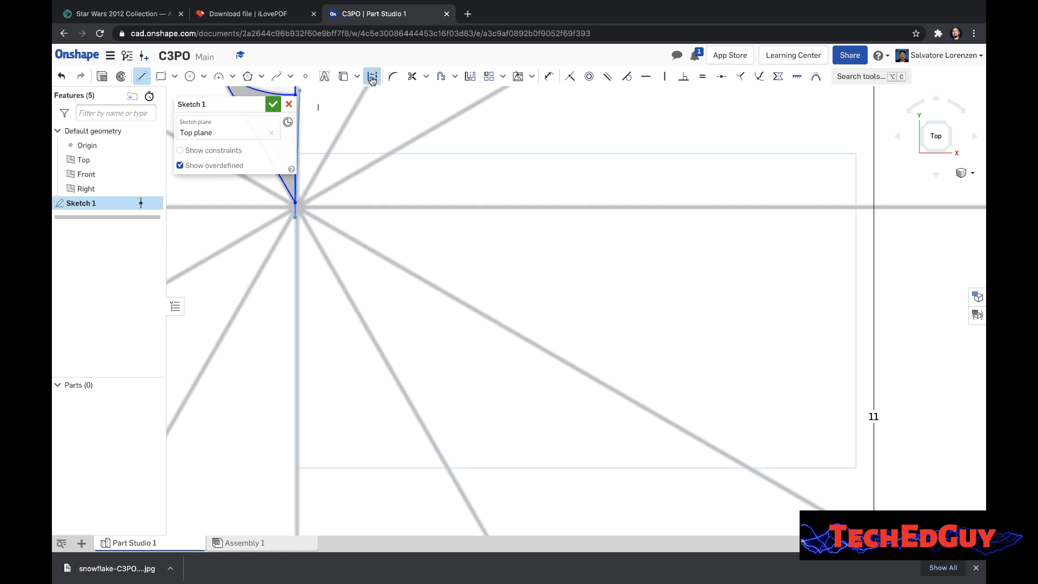
pyautogui.press('Escape')
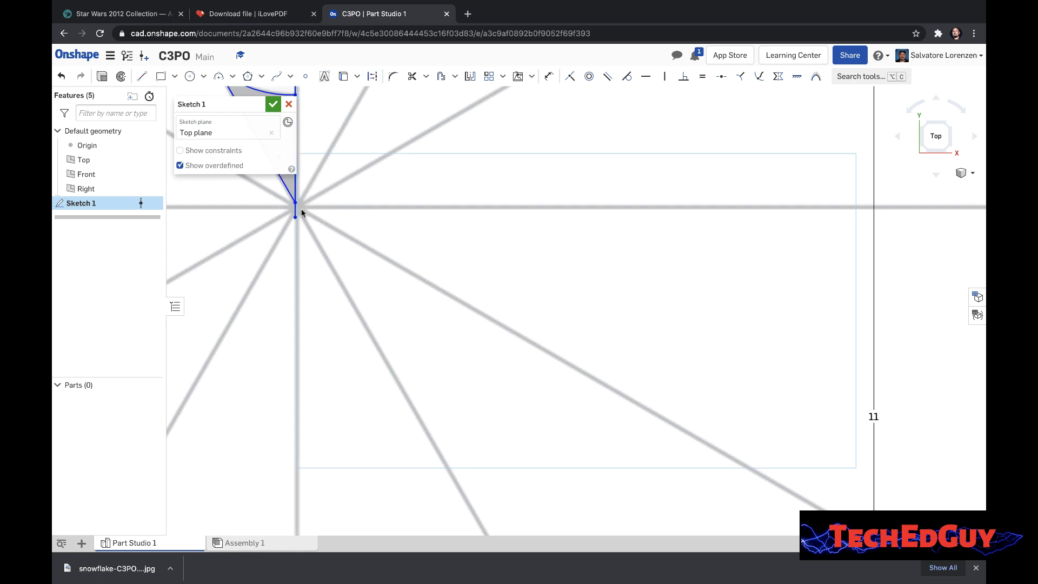
pyautogui.click(295, 190)
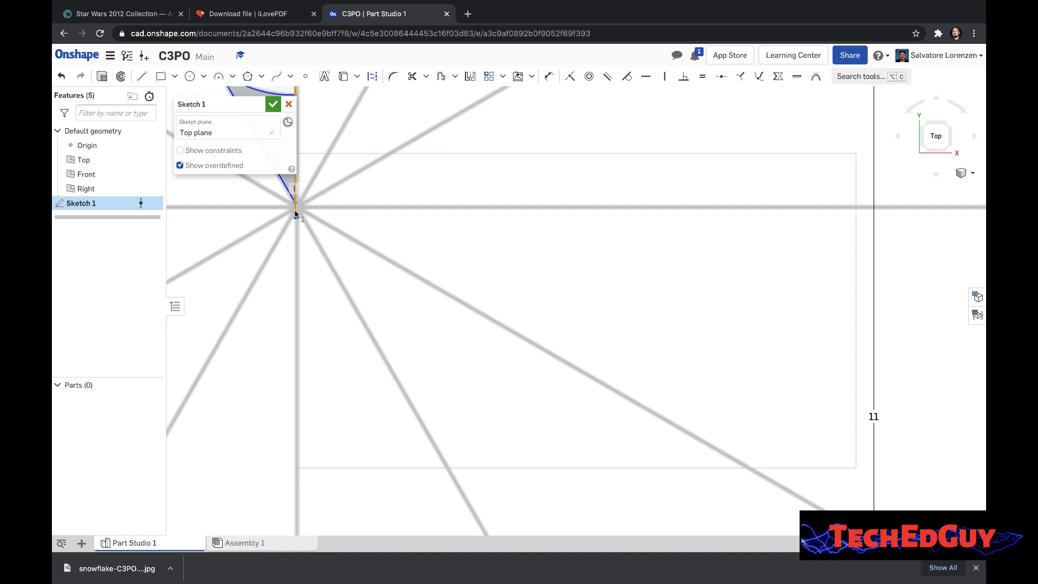
pyautogui.click(373, 78)
pyautogui.scroll(-5, 306, 181)
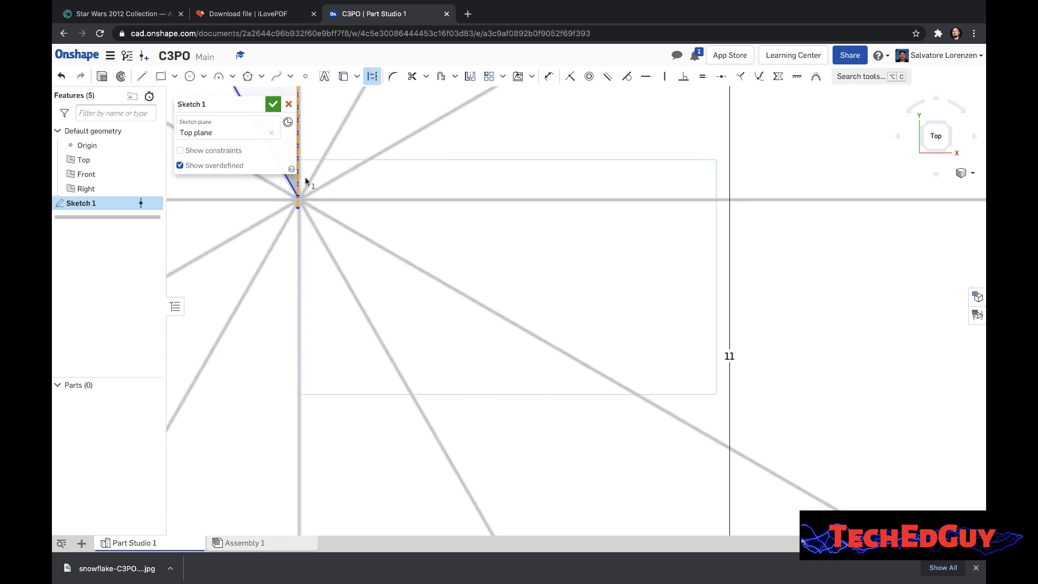
pyautogui.scroll(3, 421, 190)
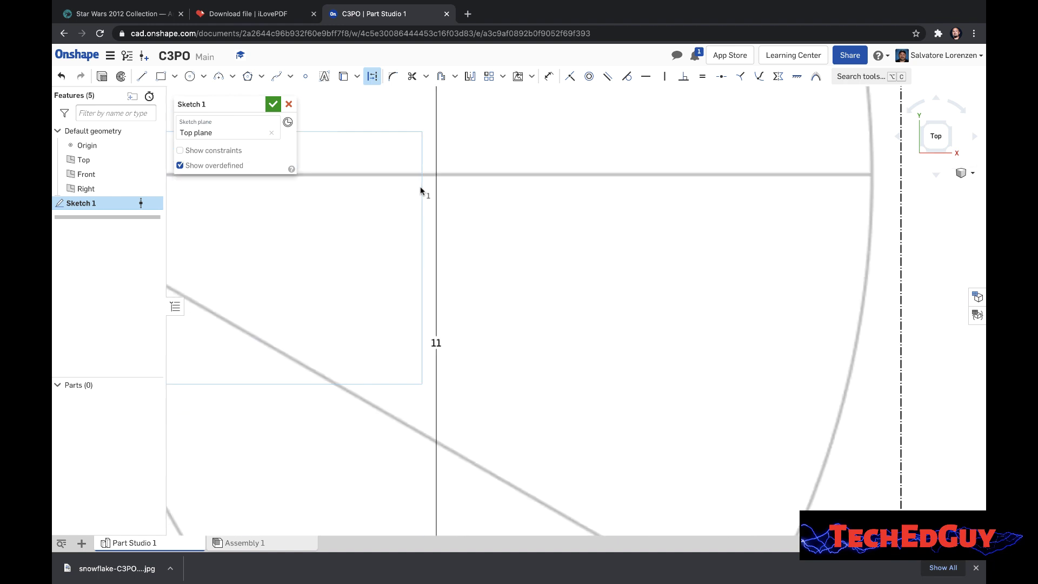
pyautogui.scroll(-10, 421, 192)
pyautogui.scroll(8, 352, 99)
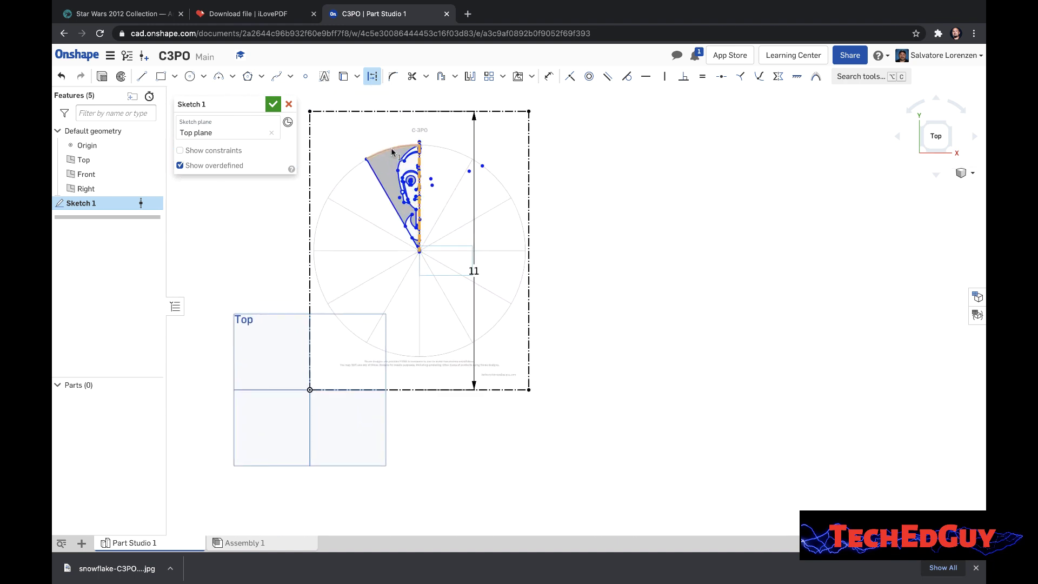
# - Mirror all the traced half-face geometry across the construction centre line
pyautogui.scroll(3, 392, 151)
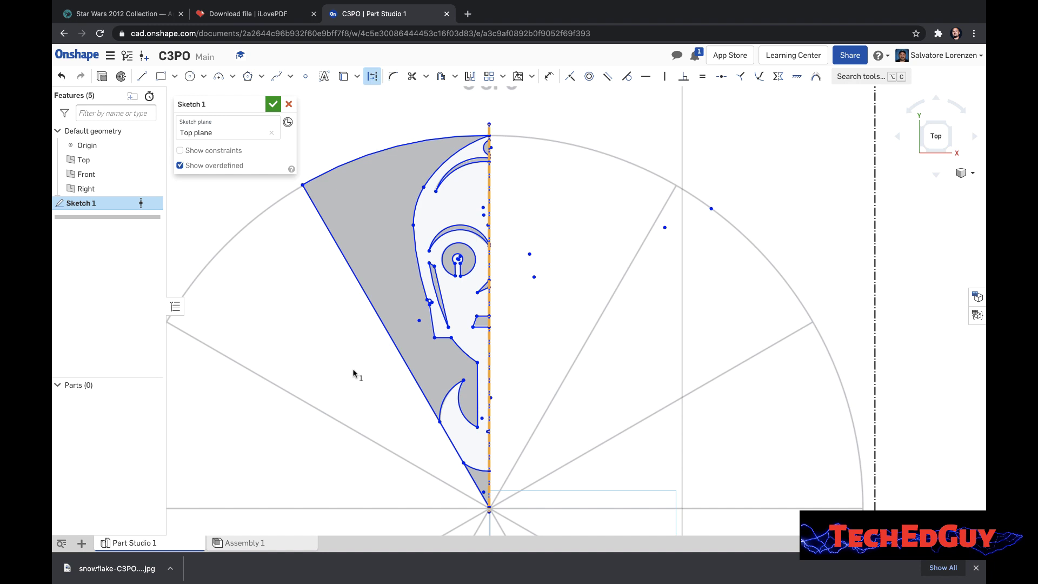
pyautogui.click(469, 77)
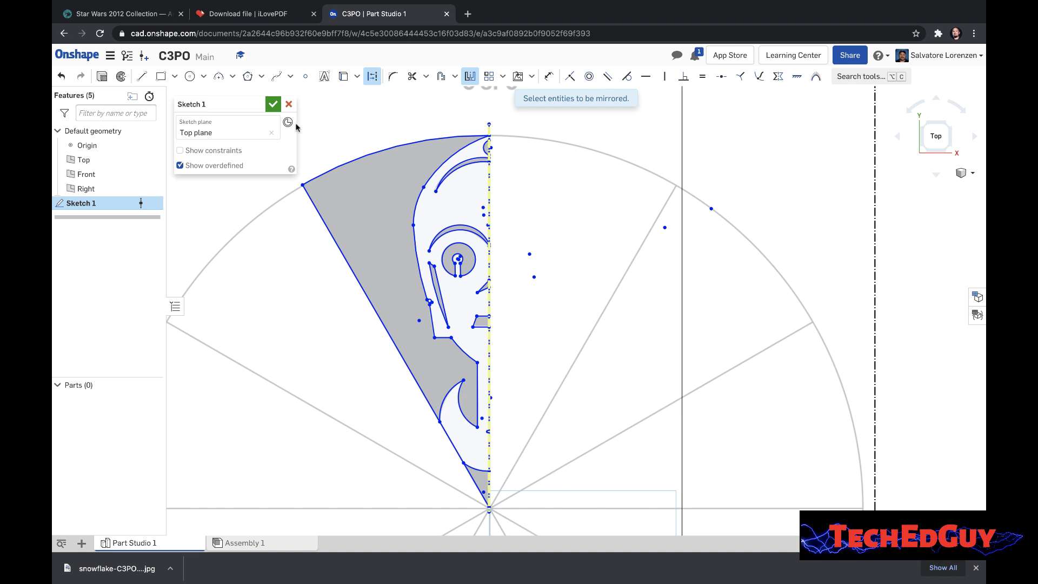
pyautogui.moveTo(227, 105); pyautogui.dragTo(183, 122)
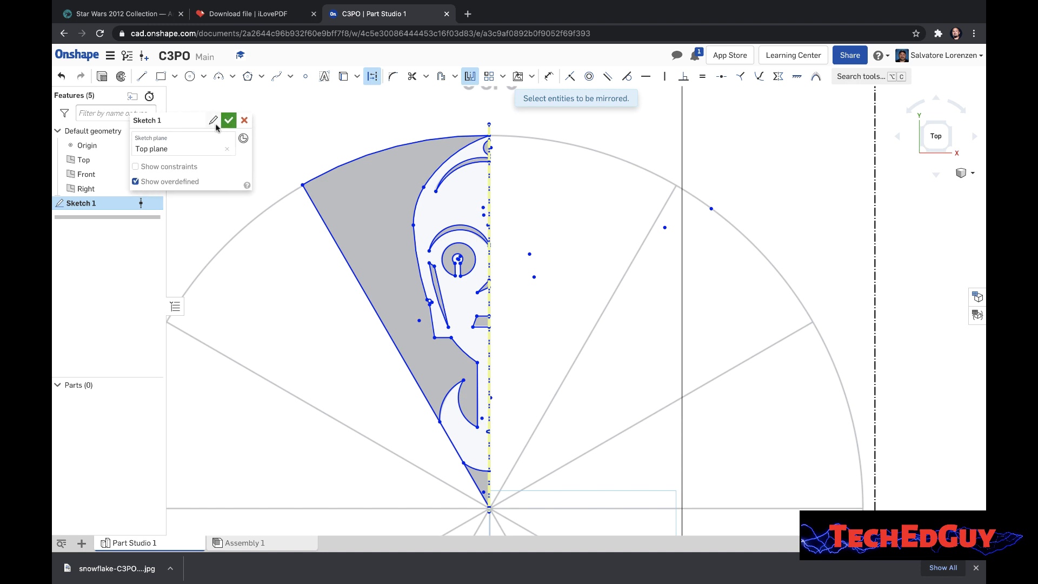
pyautogui.moveTo(268, 93)
pyautogui.mouseDown()
pyautogui.moveTo(523, 412)
pyautogui.moveTo(568, 509)
pyautogui.moveTo(569, 539)
pyautogui.mouseUp()
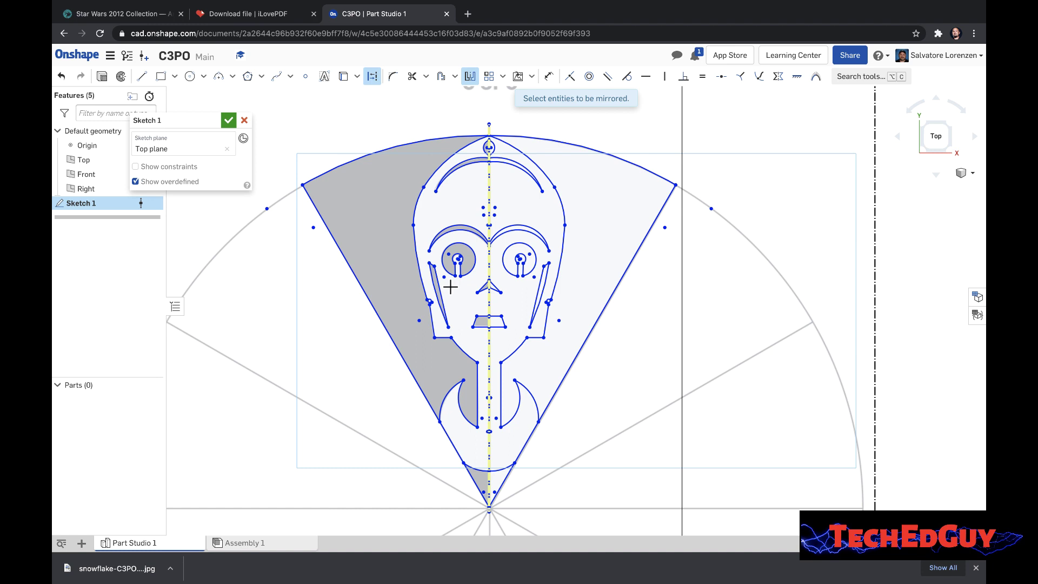
pyautogui.click(469, 78)
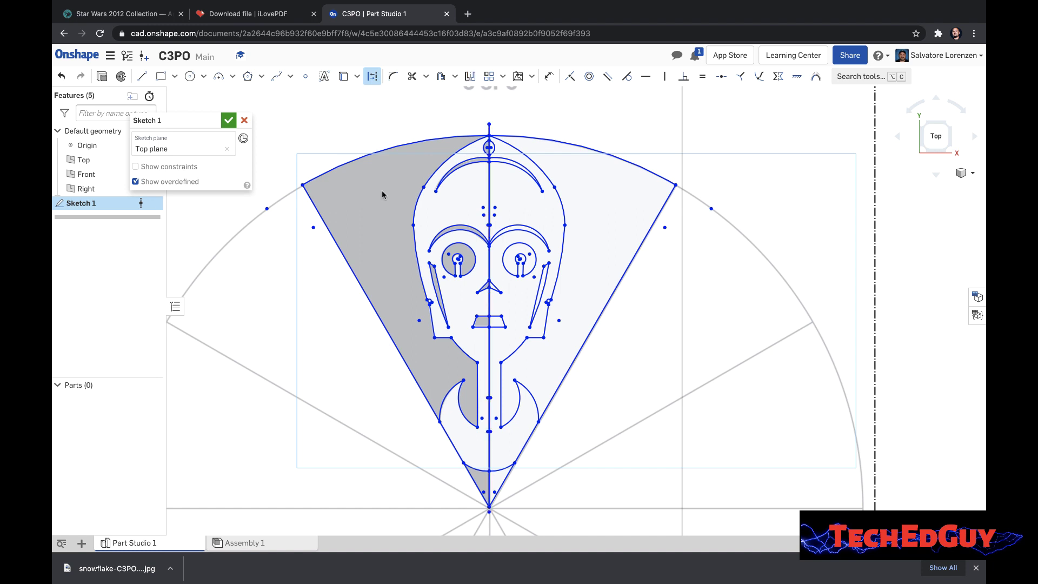
pyautogui.press('Escape')
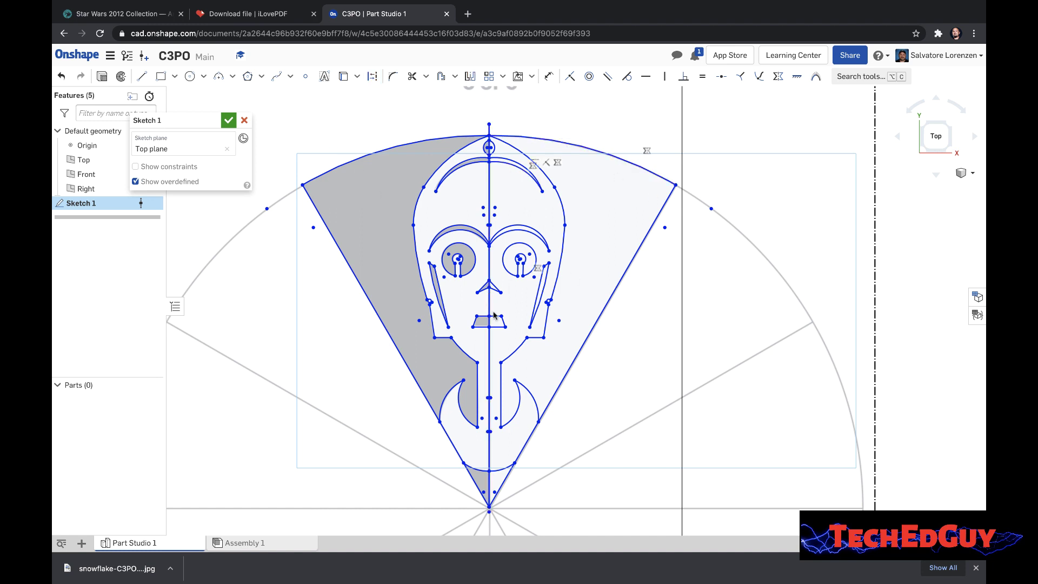
pyautogui.scroll(-5, 472, 411)
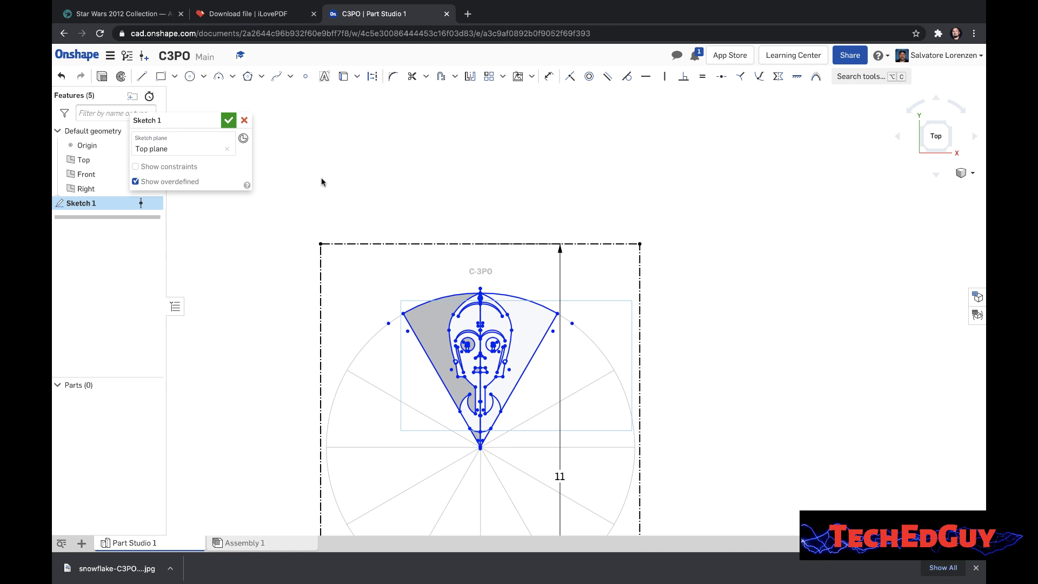
# - Circular-pattern the whole face wedge with 6 copies
pyautogui.click(502, 76)
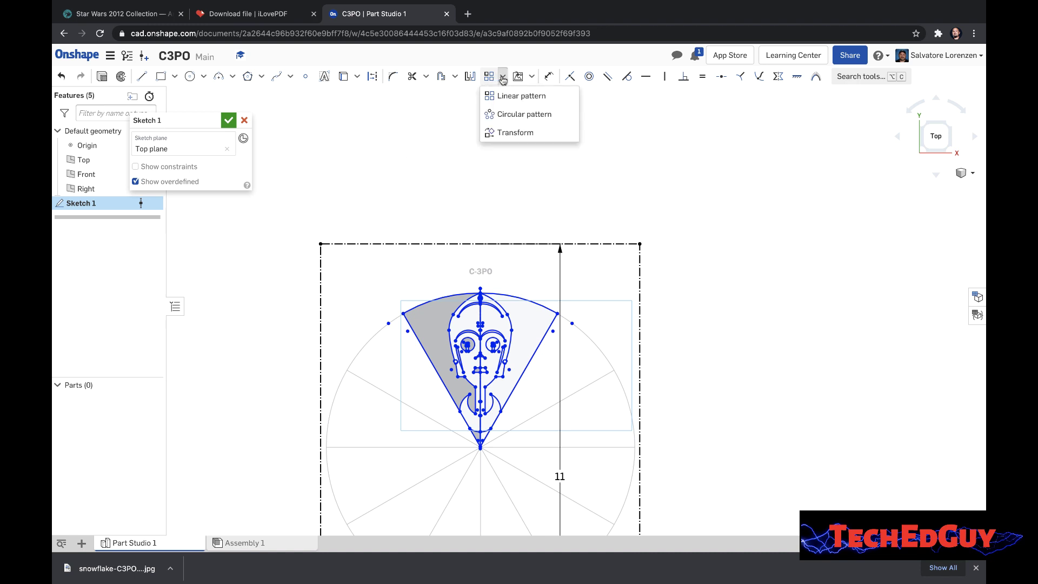
pyautogui.click(500, 115)
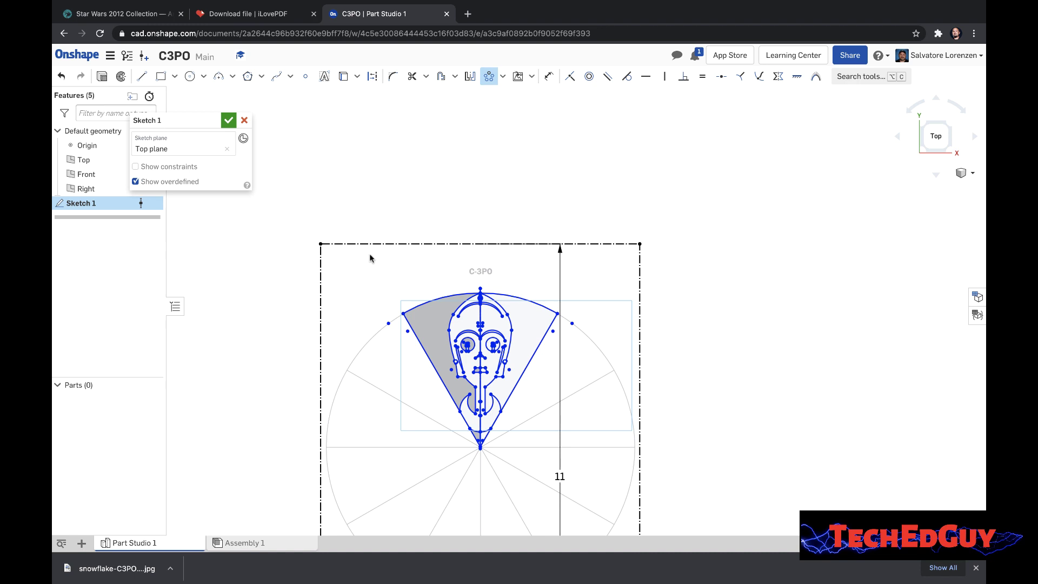
pyautogui.moveTo(370, 254)
pyautogui.mouseDown()
pyautogui.moveTo(476, 313)
pyautogui.moveTo(596, 433)
pyautogui.moveTo(601, 459)
pyautogui.mouseUp()
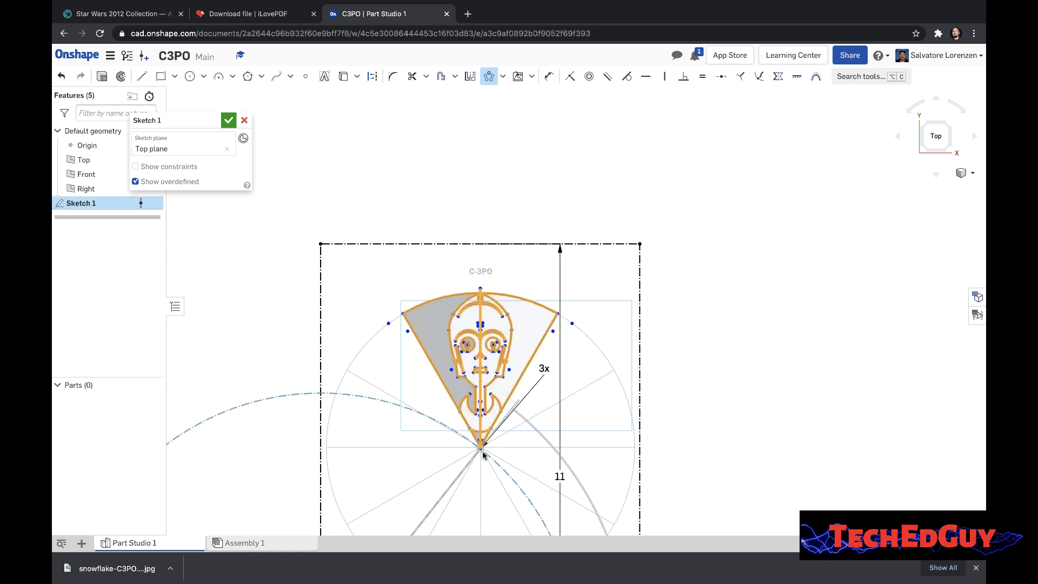
pyautogui.click(542, 371)
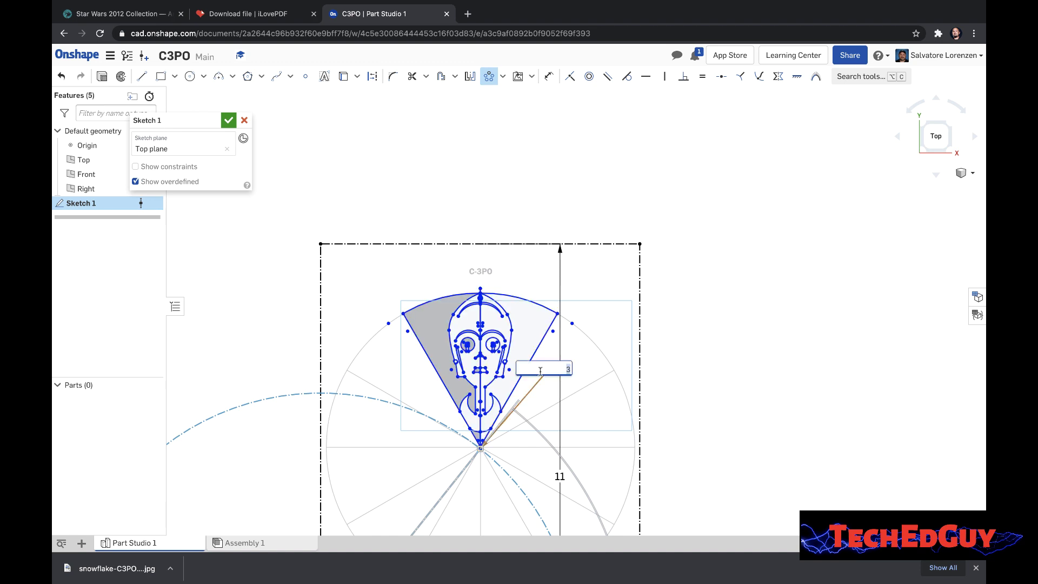
pyautogui.press('Return')
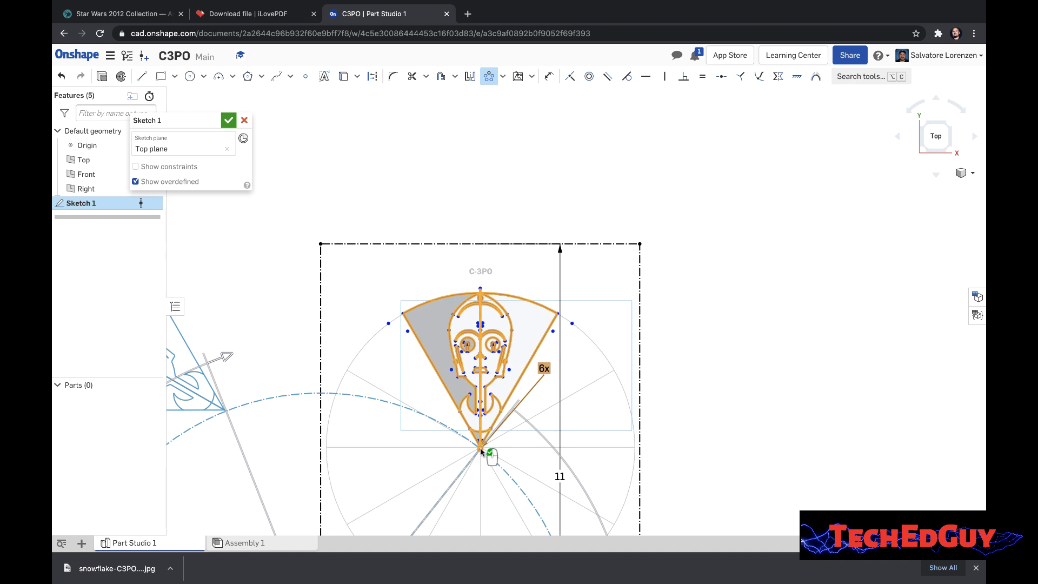
# - Centre the pattern on the wedge's bottom tip and finish Sketch 1
pyautogui.scroll(-10, 481, 450)
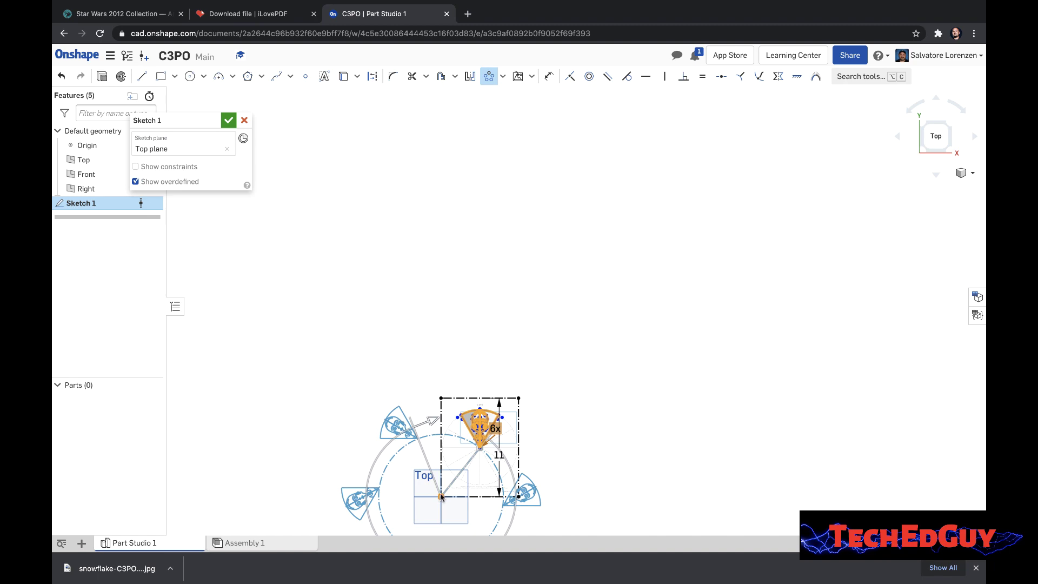
pyautogui.moveTo(440, 496); pyautogui.dragTo(479, 451)
pyautogui.scroll(12, 478, 453)
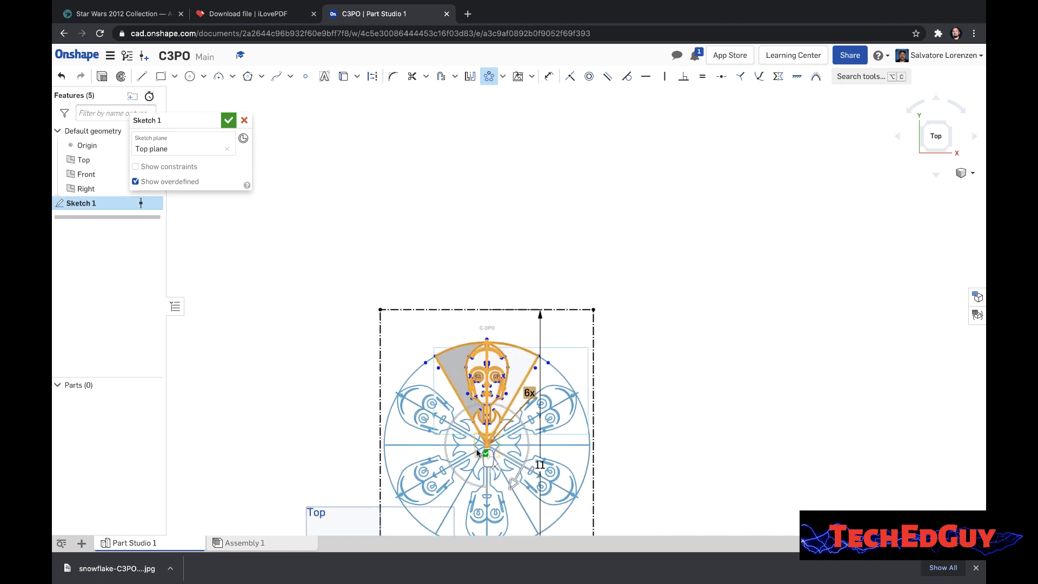
pyautogui.scroll(10, 518, 438)
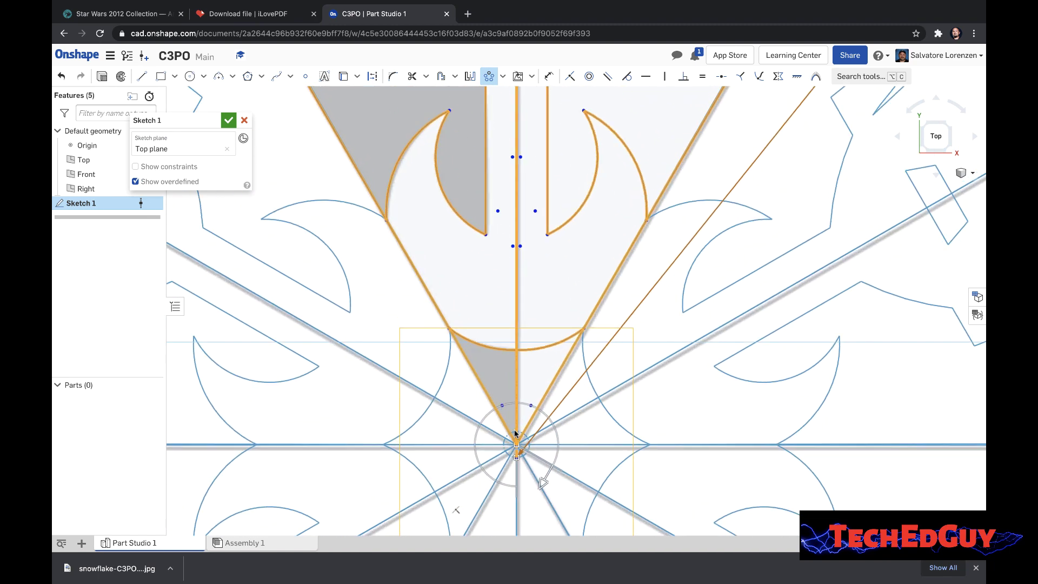
pyautogui.scroll(4, 529, 470)
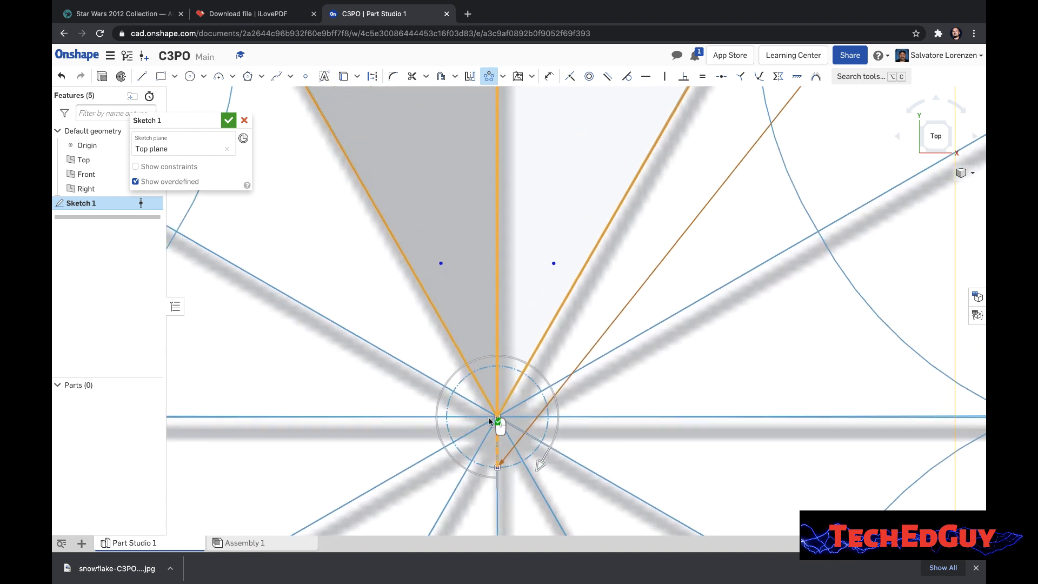
pyautogui.scroll(-10, 489, 420)
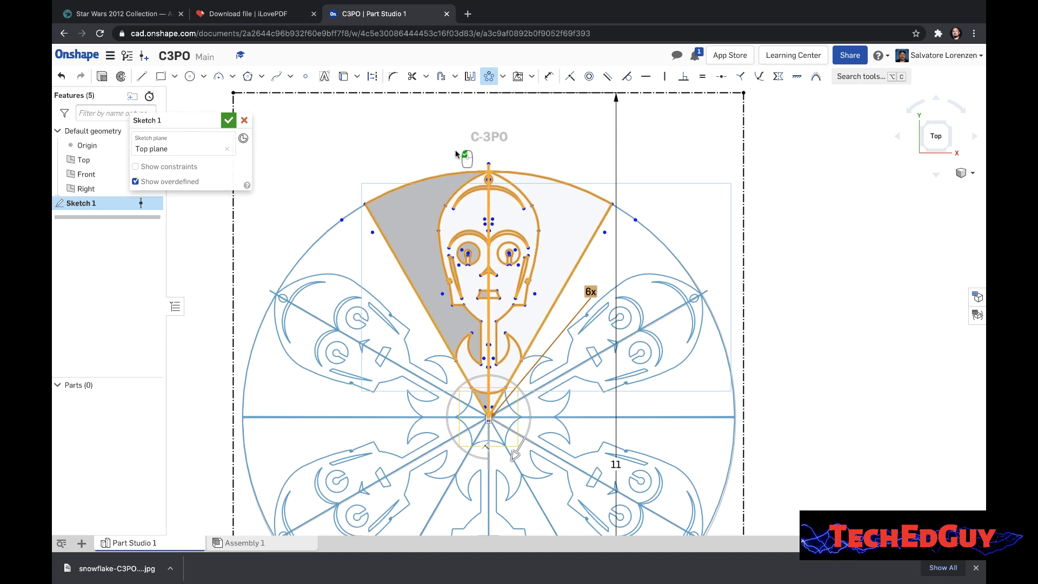
pyautogui.click(931, 137)
pyautogui.scroll(5, 630, 204)
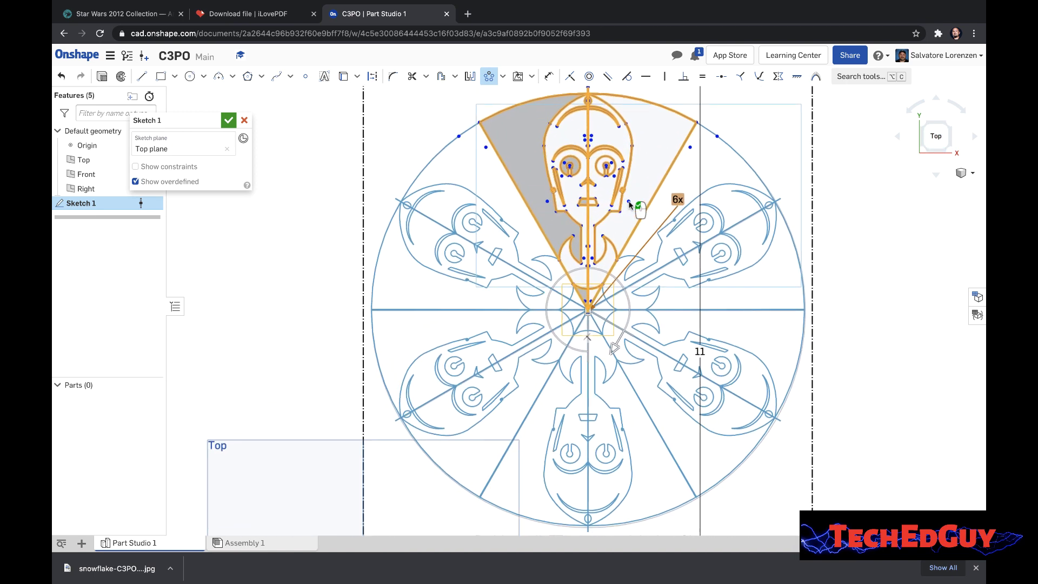
pyautogui.scroll(-1, 630, 204)
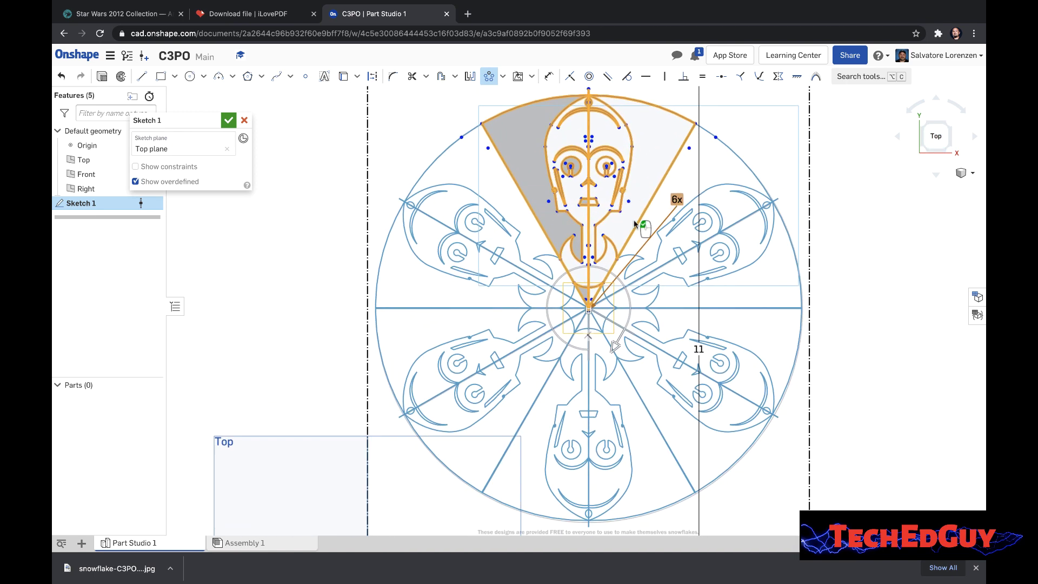
pyautogui.click(228, 120)
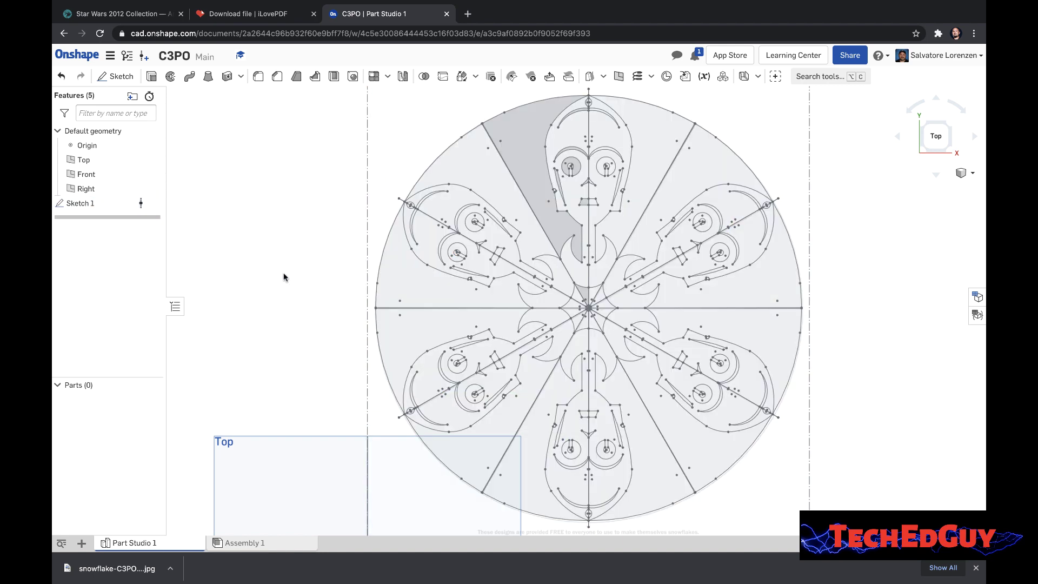
# - Start an extrude of Sketch 1 with its default face selection cleared
pyautogui.click(951, 125)
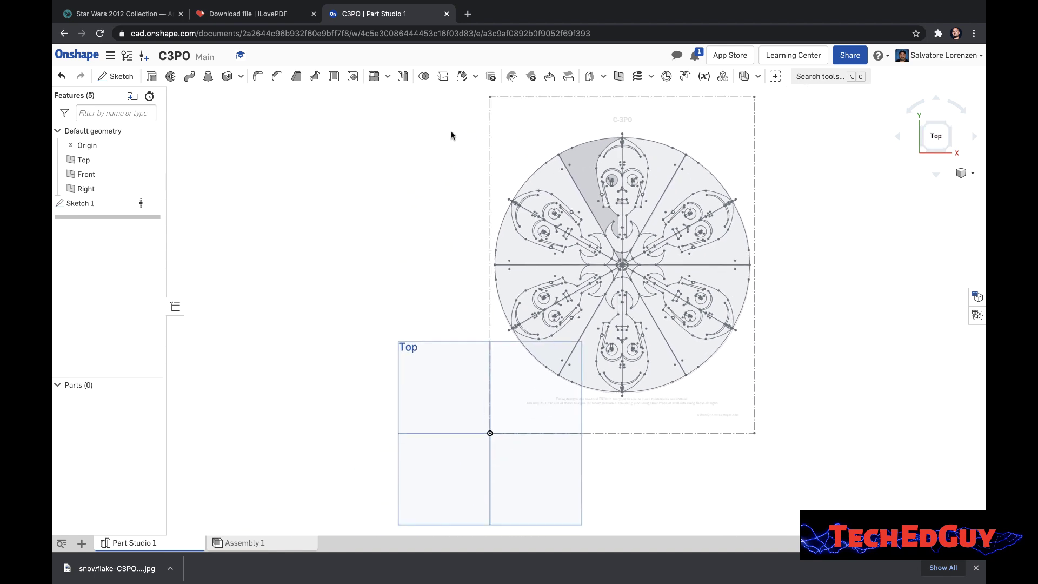
pyautogui.click(101, 204)
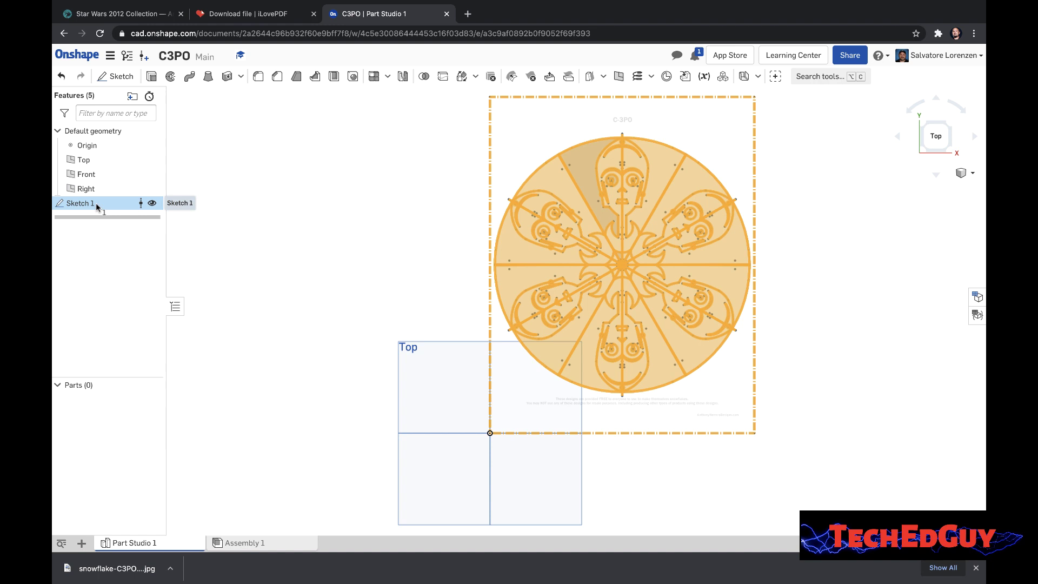
pyautogui.click(151, 77)
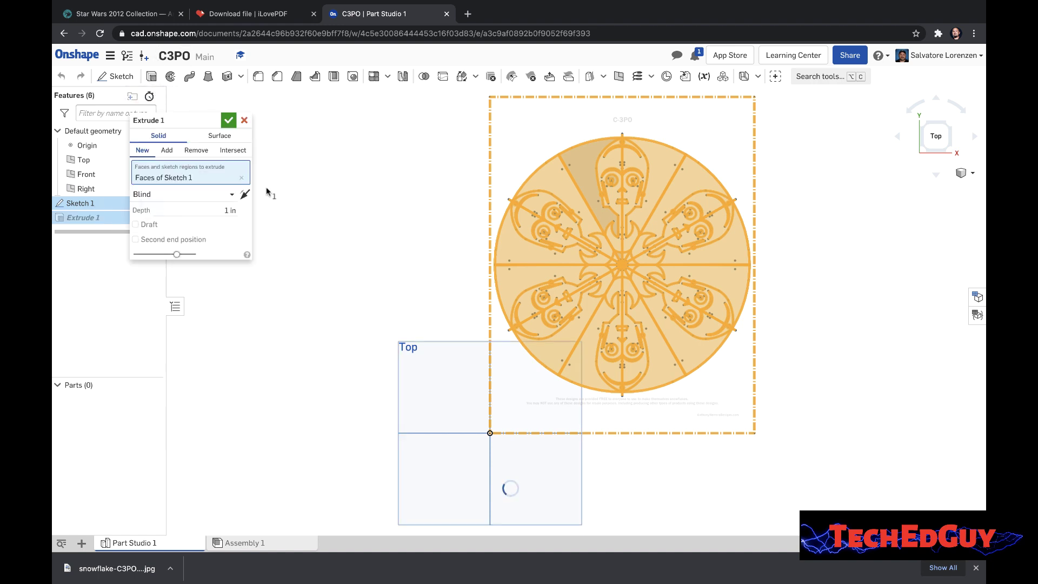
pyautogui.click(241, 178)
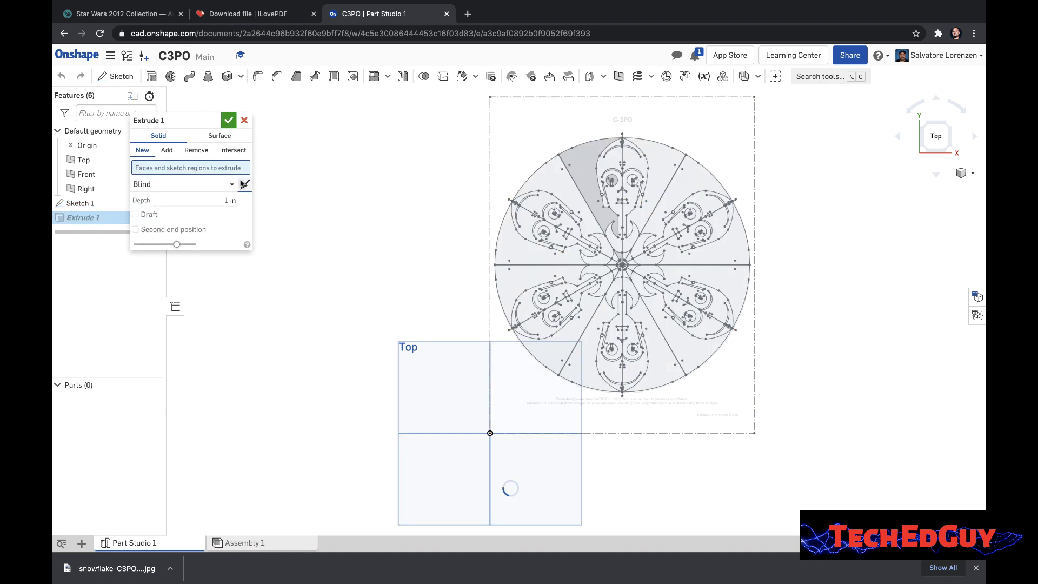
# - Pick all six C-3PO face regions and set the extrusion depth to 0.125 in
pyautogui.click(608, 165)
pyautogui.click(625, 162)
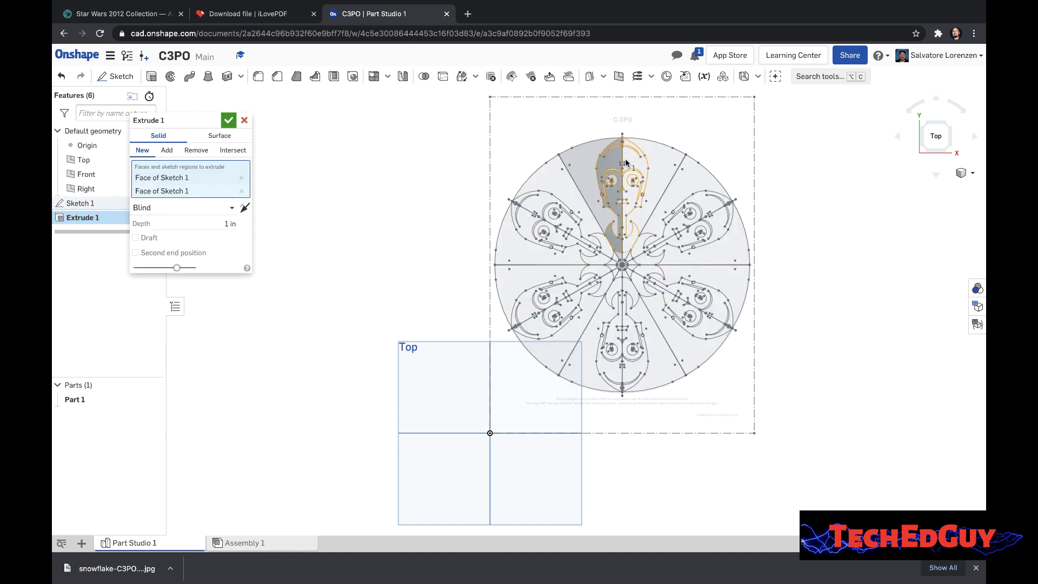
pyautogui.click(701, 199)
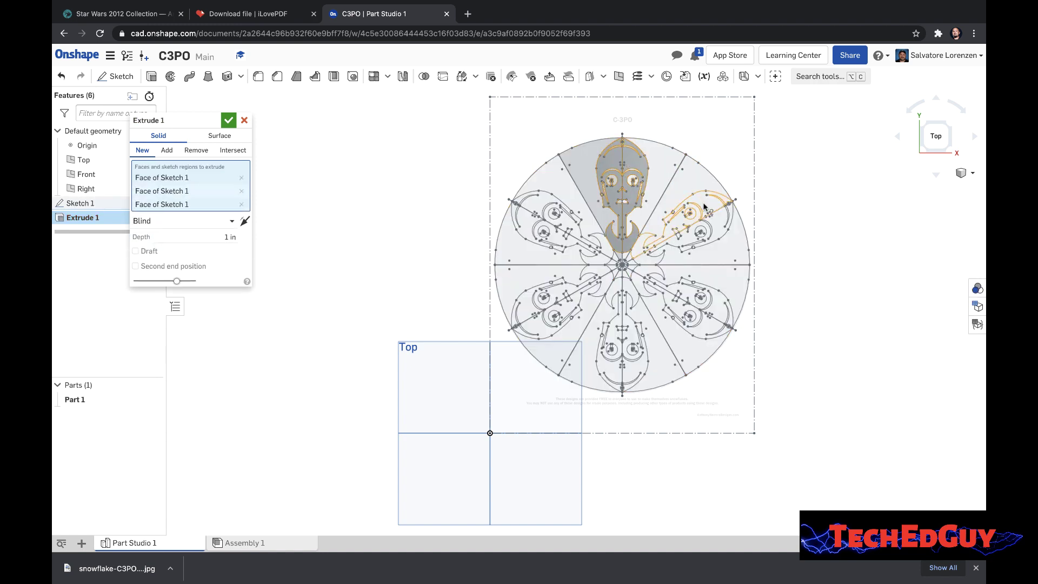
pyautogui.click(717, 222)
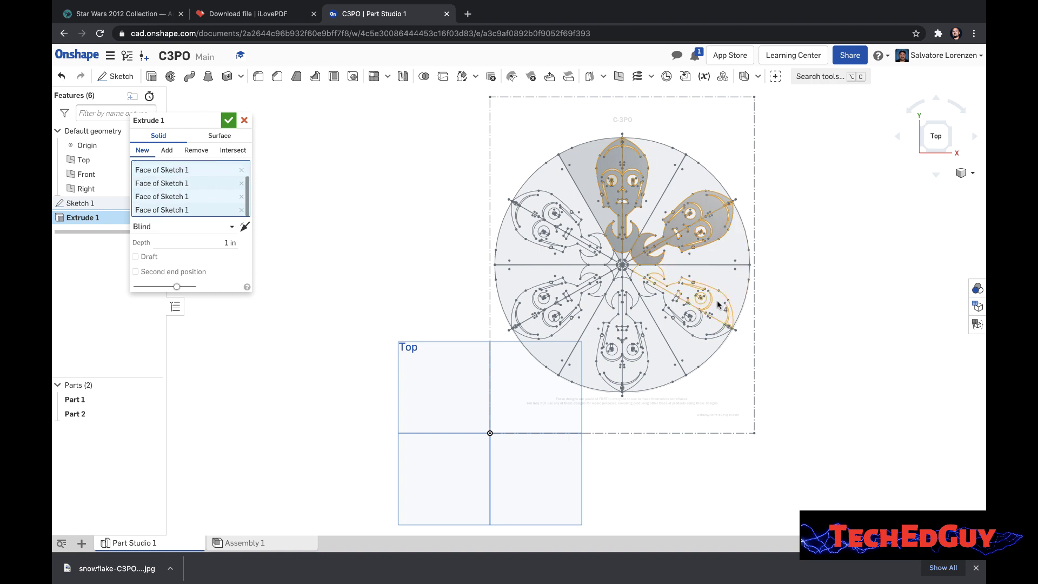
pyautogui.click(708, 328)
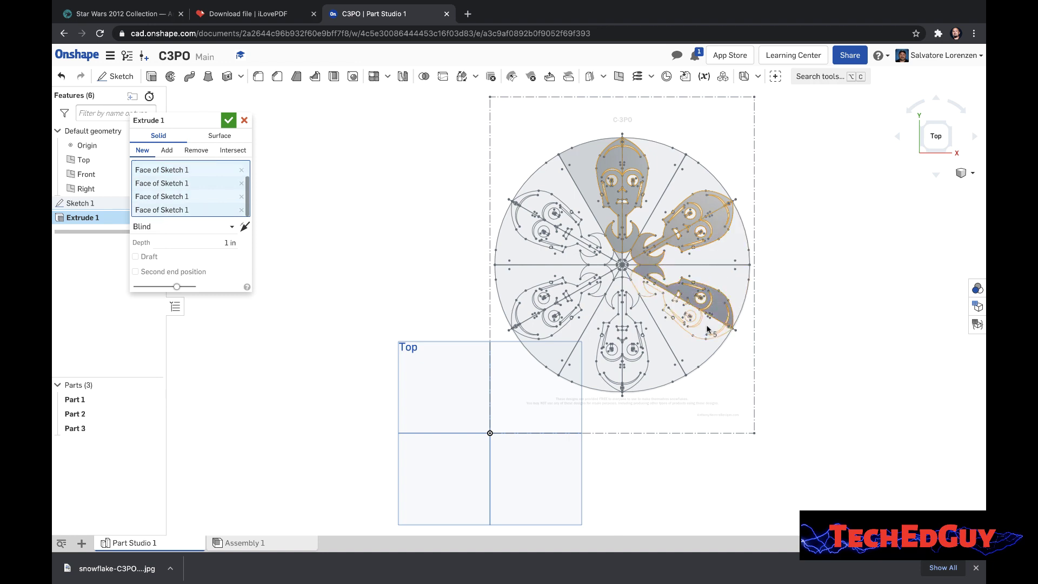
pyautogui.click(613, 373)
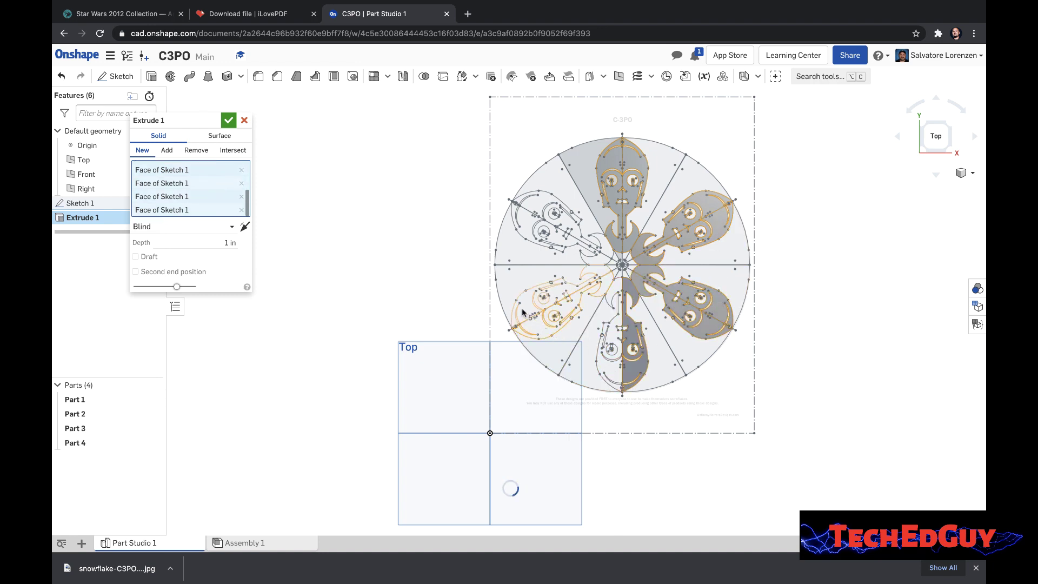
pyautogui.click(523, 267)
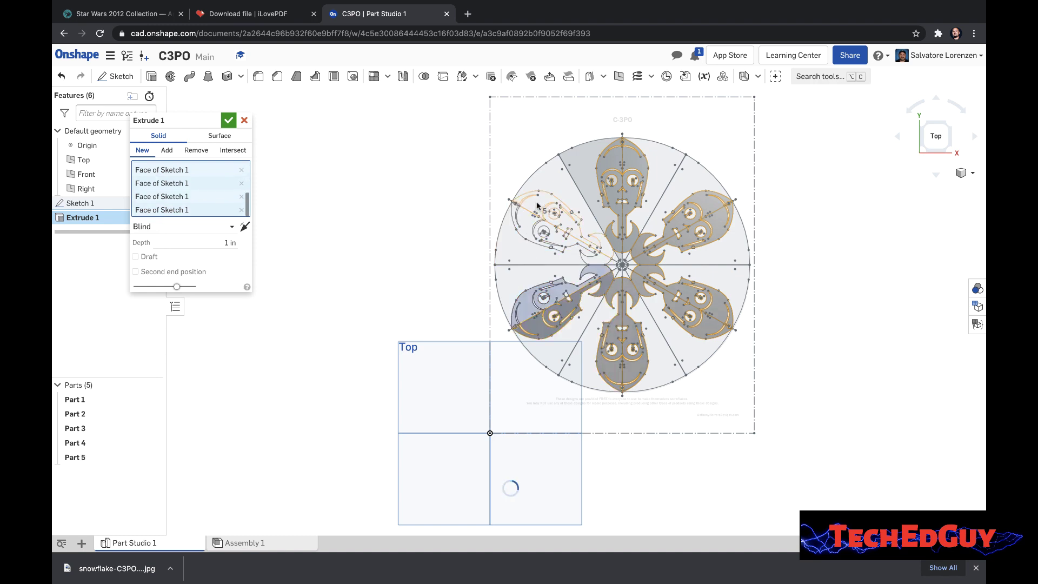
pyautogui.click(537, 206)
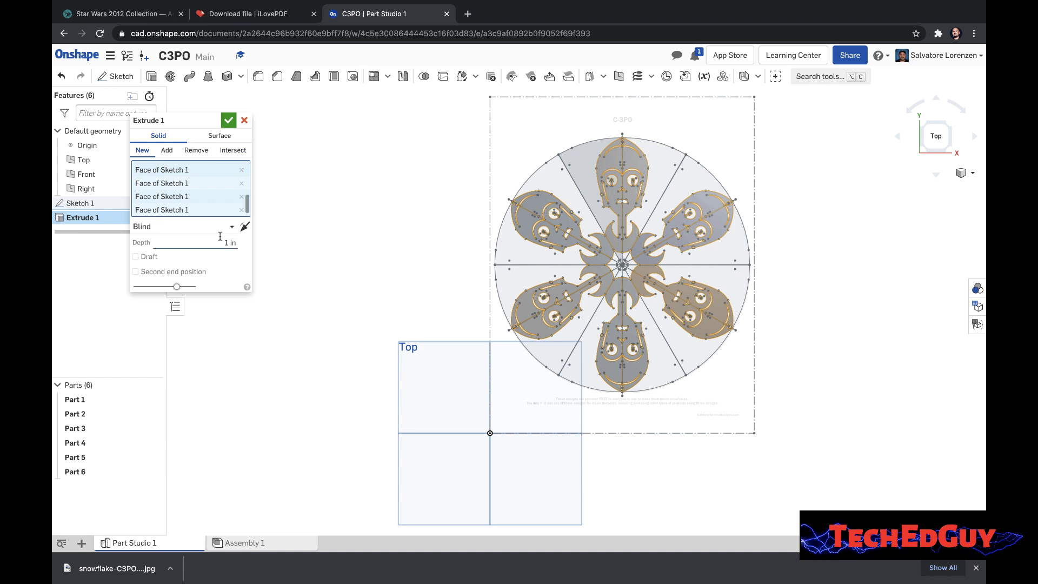
pyautogui.click(248, 242)
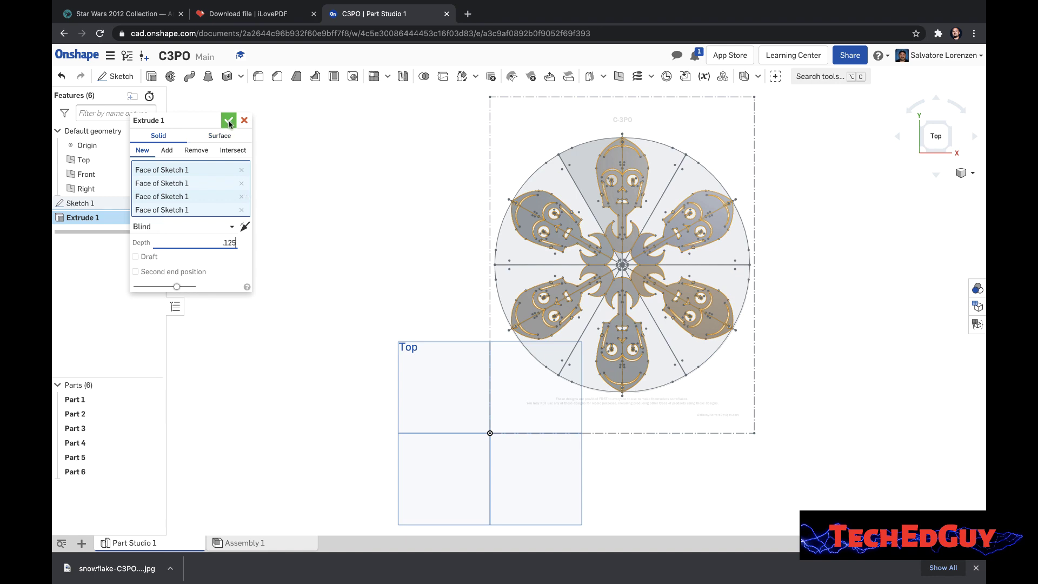
pyautogui.click(229, 121)
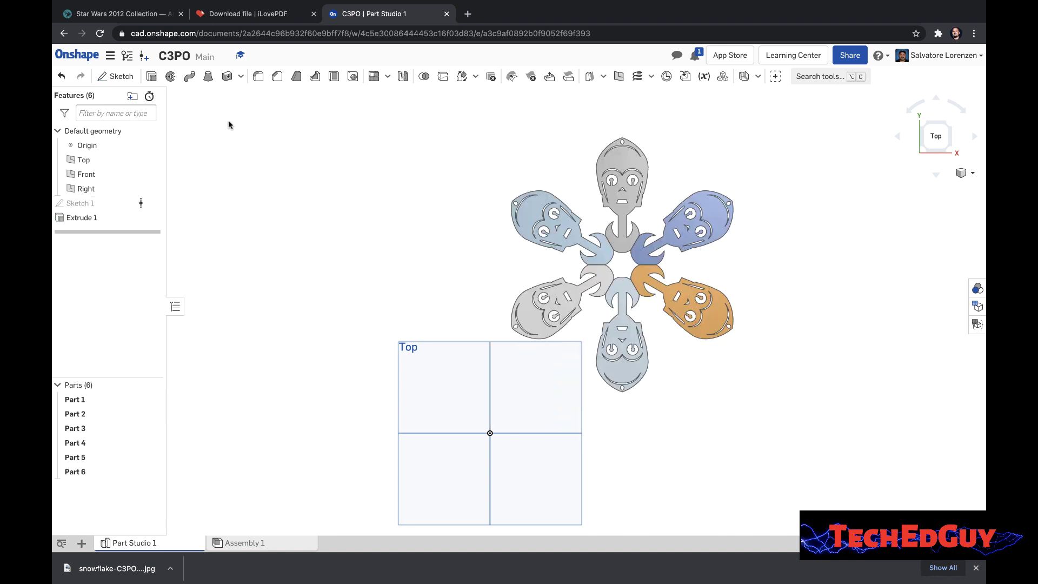
pyautogui.scroll(3, 715, 251)
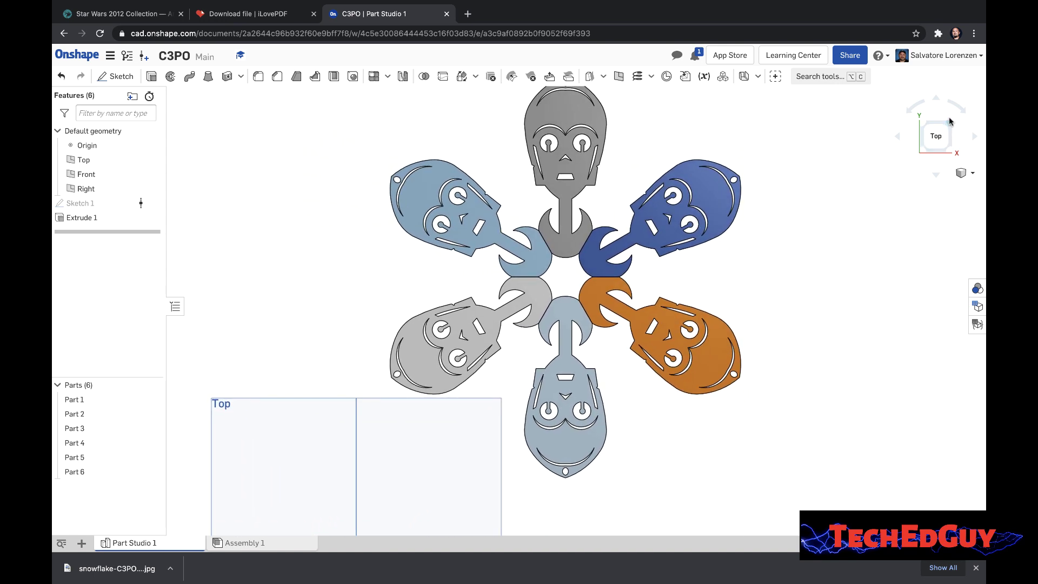
pyautogui.click(922, 124)
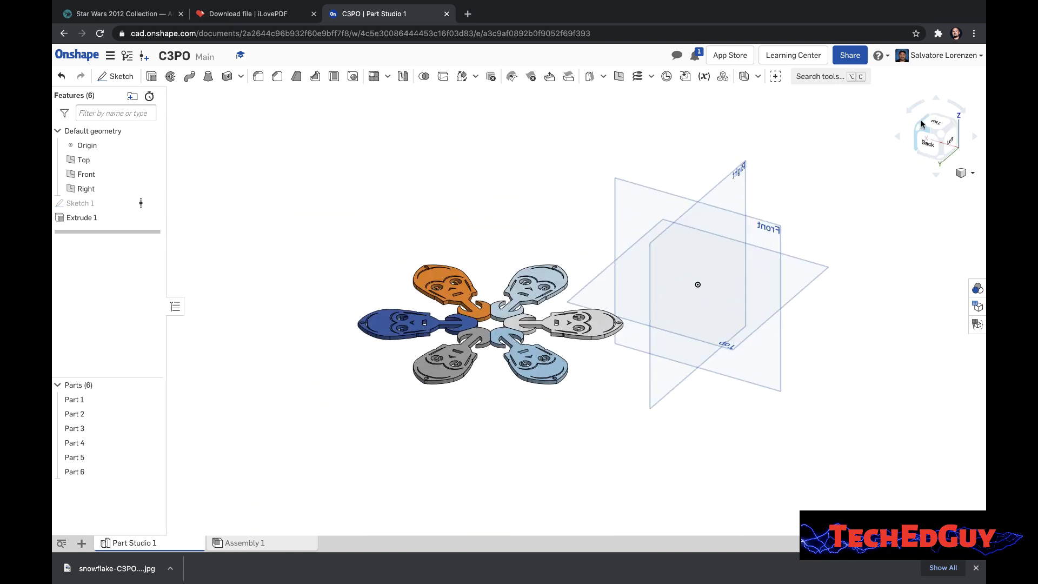
pyautogui.click(932, 126)
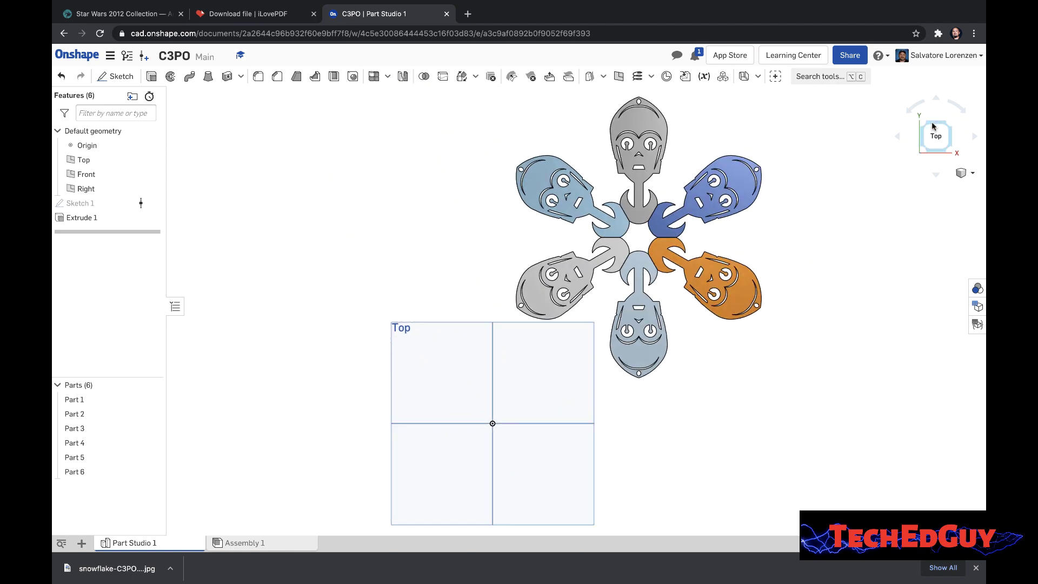
pyautogui.scroll(2, 717, 144)
pyautogui.scroll(-2, 717, 145)
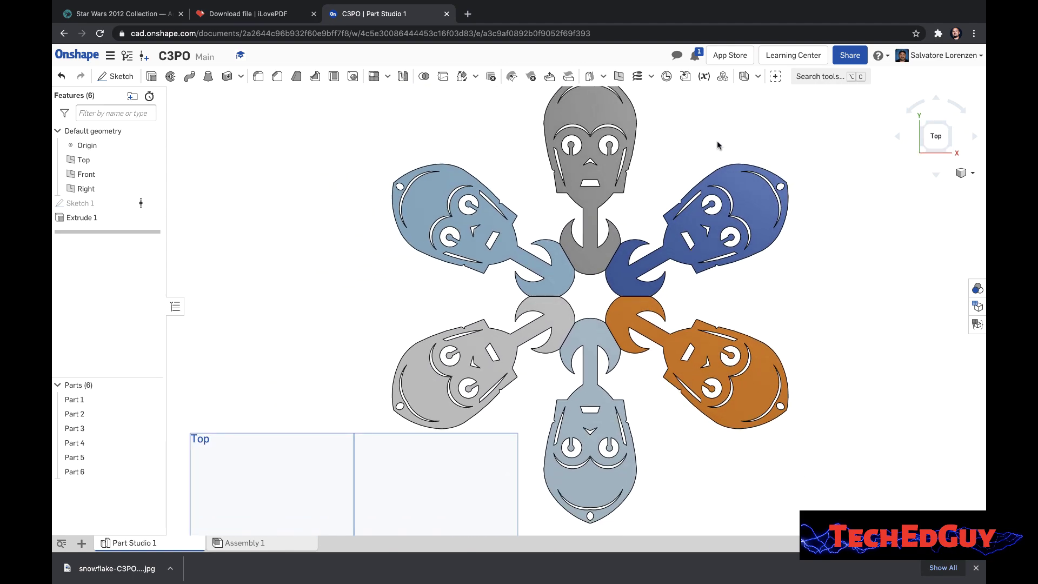
pyautogui.scroll(3, 751, 99)
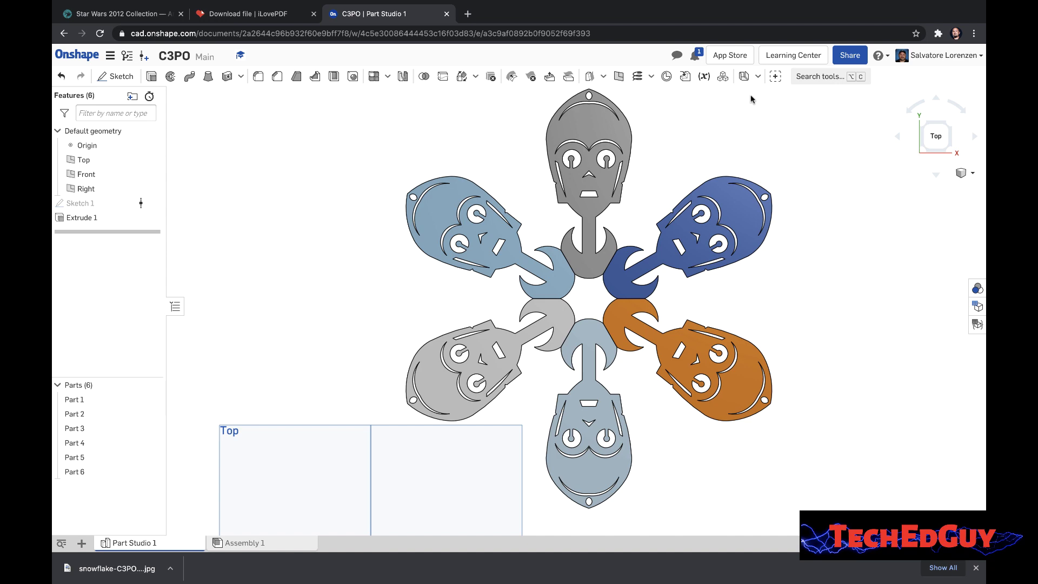
pyautogui.scroll(-2, 750, 124)
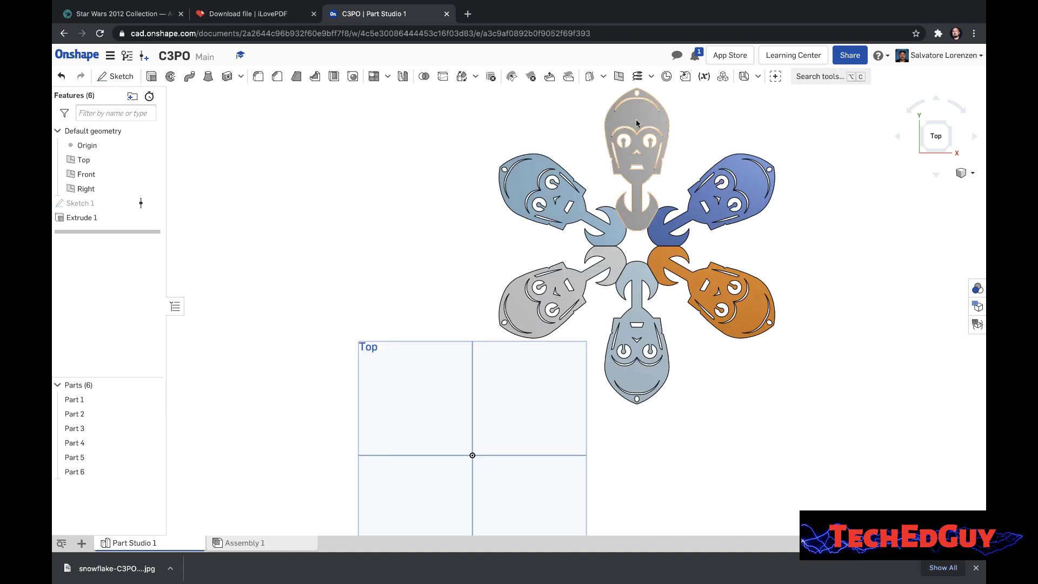
pyautogui.scroll(3, 751, 126)
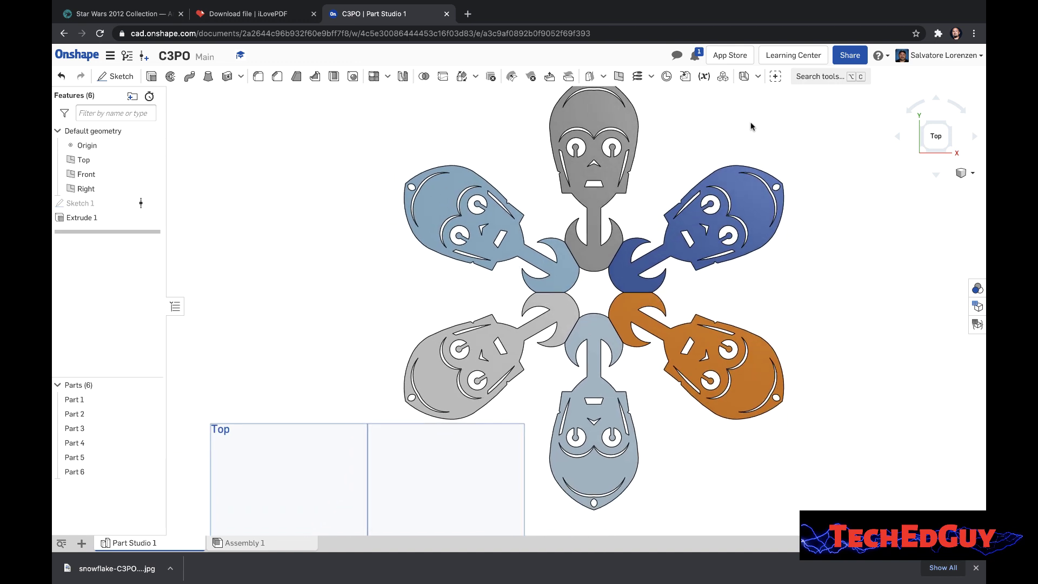